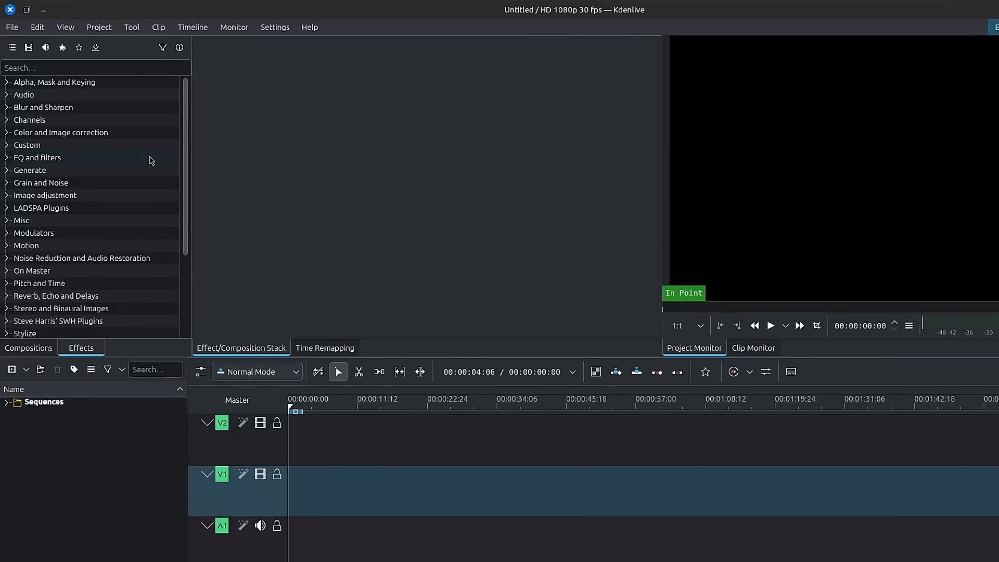
Step: Set the project profile to the custom Vertical HD 30 fps preset
click(101, 29)
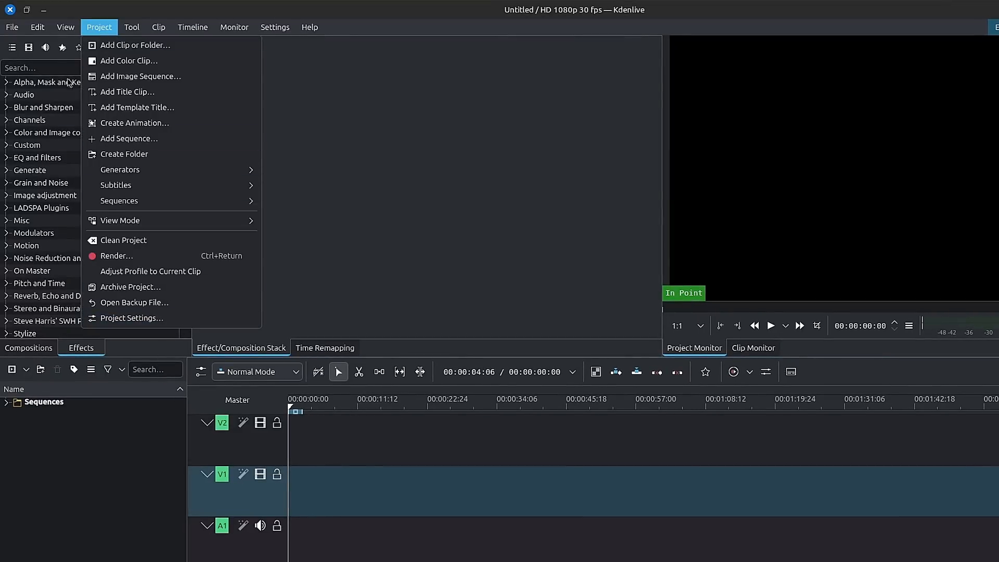
mouse_move(12, 27)
click(19, 46)
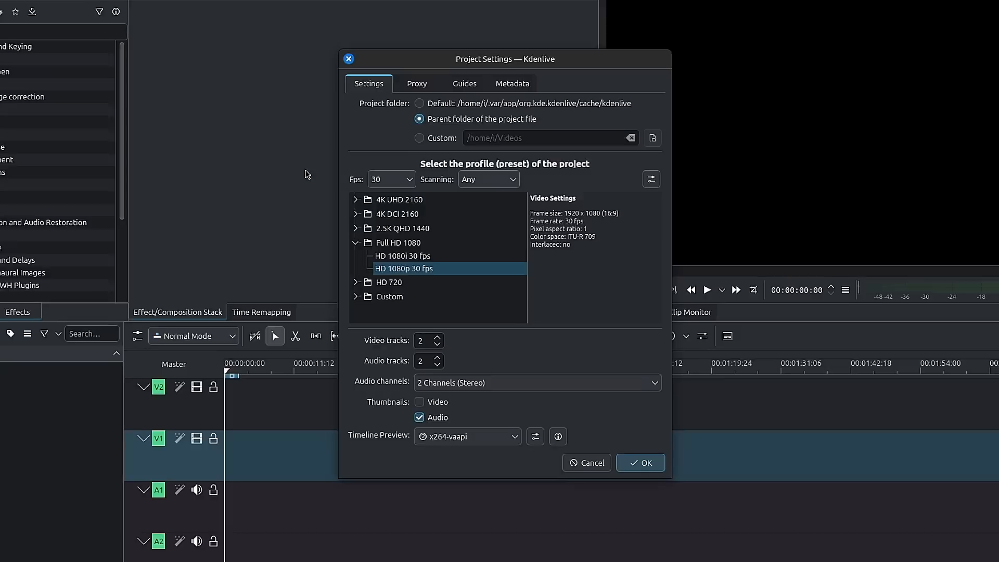
click(399, 175)
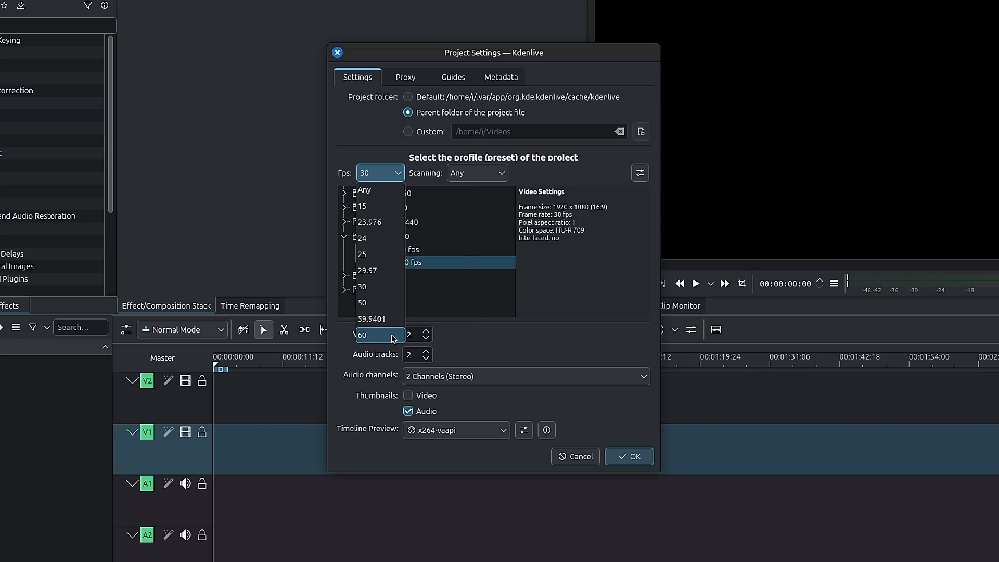
click(398, 294)
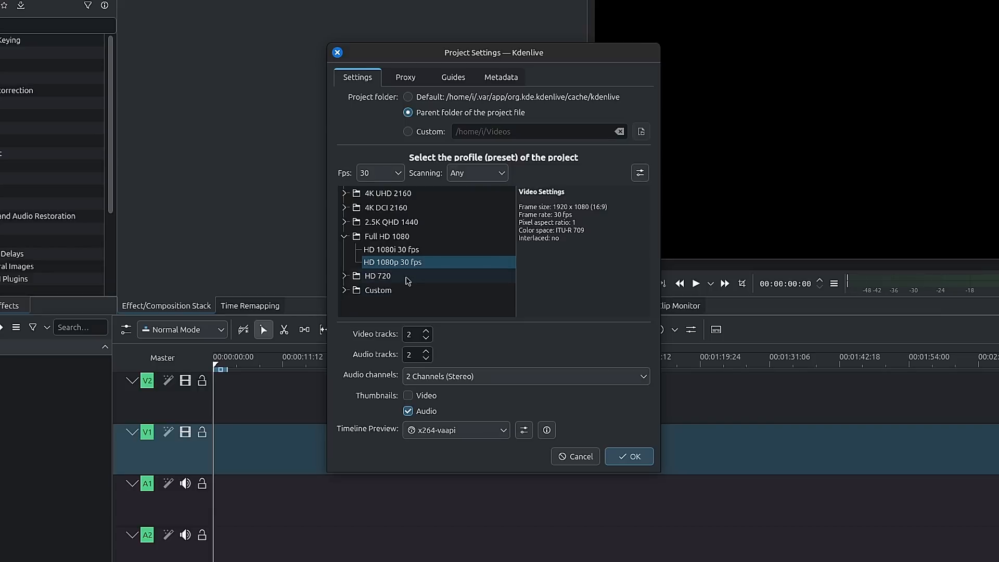
click(344, 291)
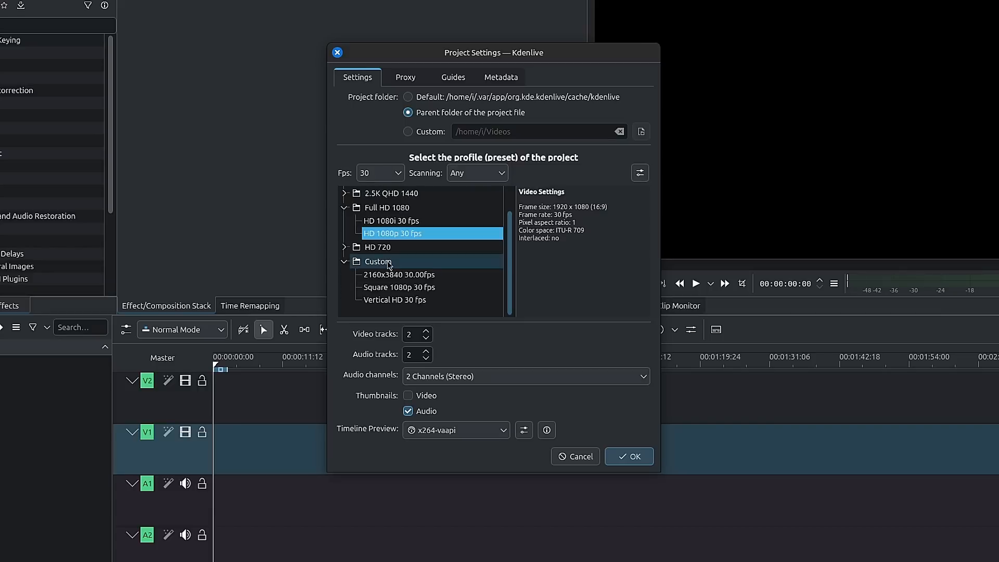
click(386, 301)
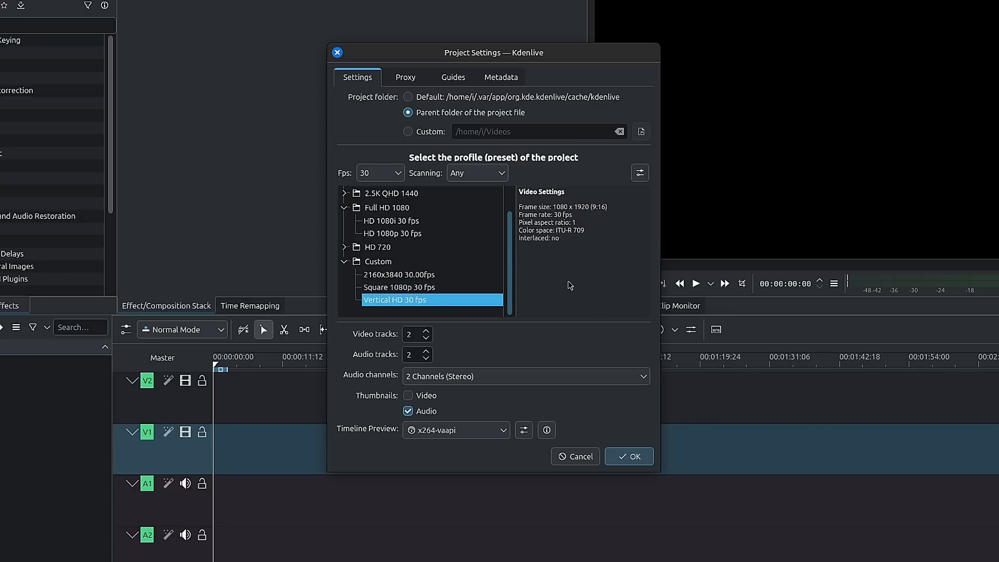
click(623, 457)
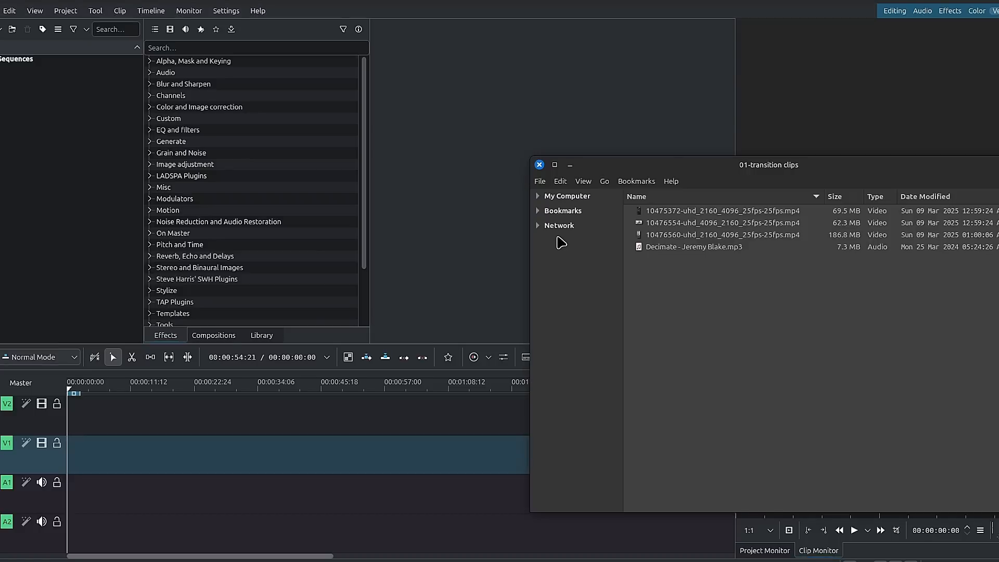
Step: Import the three video clips and Decimate - Jeremy Blake.mp3 into the project bin, declining both profile-switch offers
drag(695, 267, 685, 220)
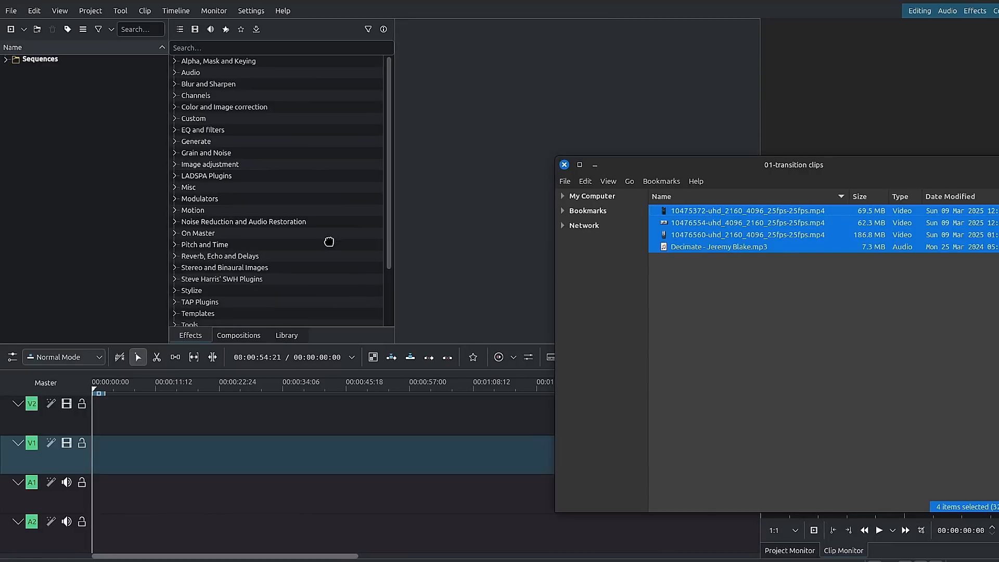
drag(116, 186, 115, 187)
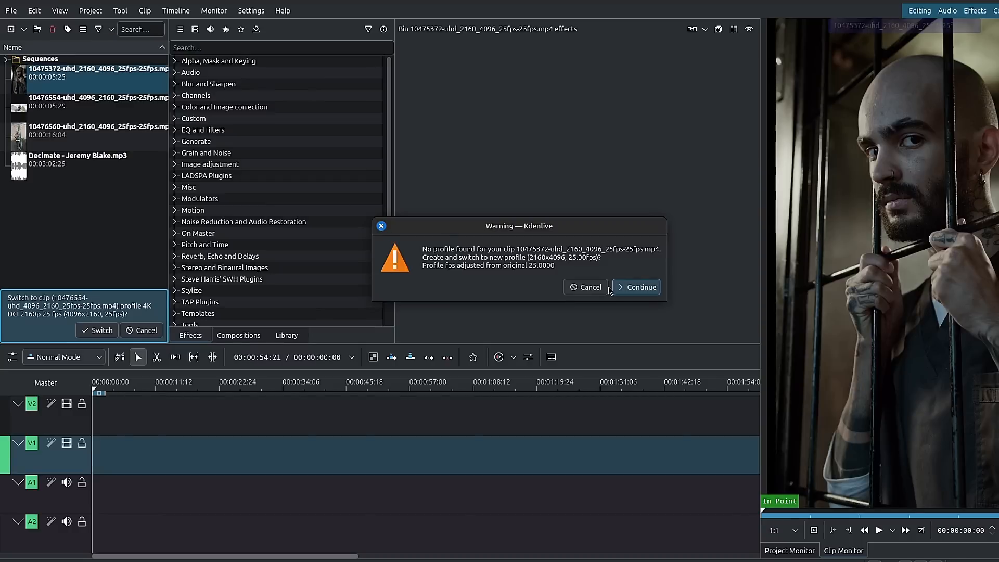
click(587, 288)
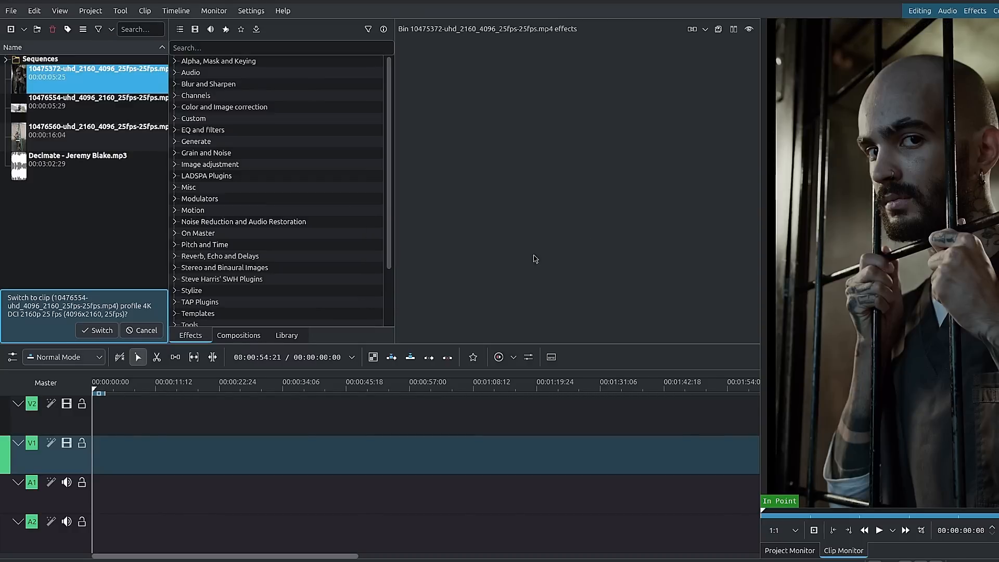
click(141, 330)
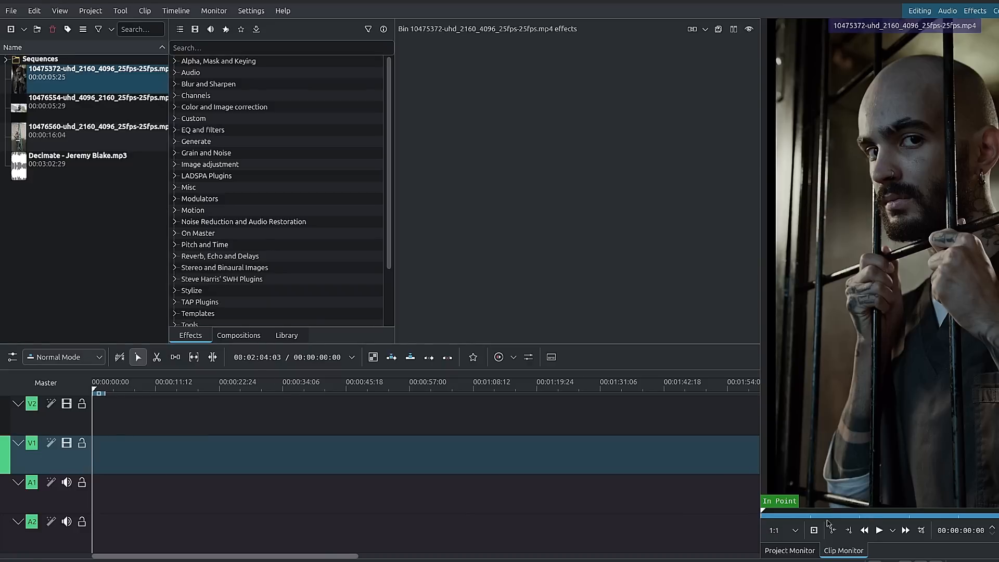
Step: Preview clip 10475372 and check its properties and those of clip 10476554, including their frame sizes
drag(801, 512, 883, 515)
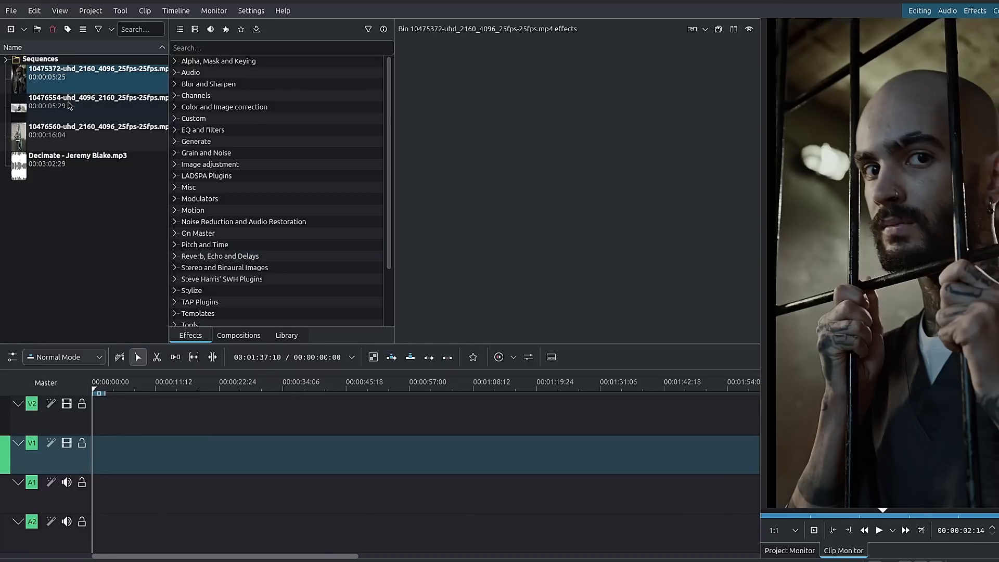
double_click(49, 89)
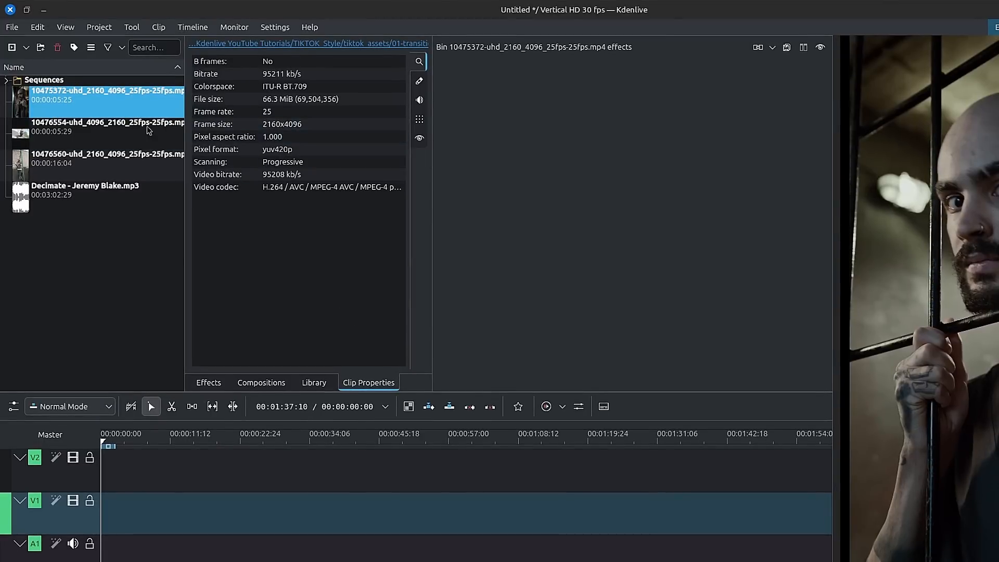
click(149, 130)
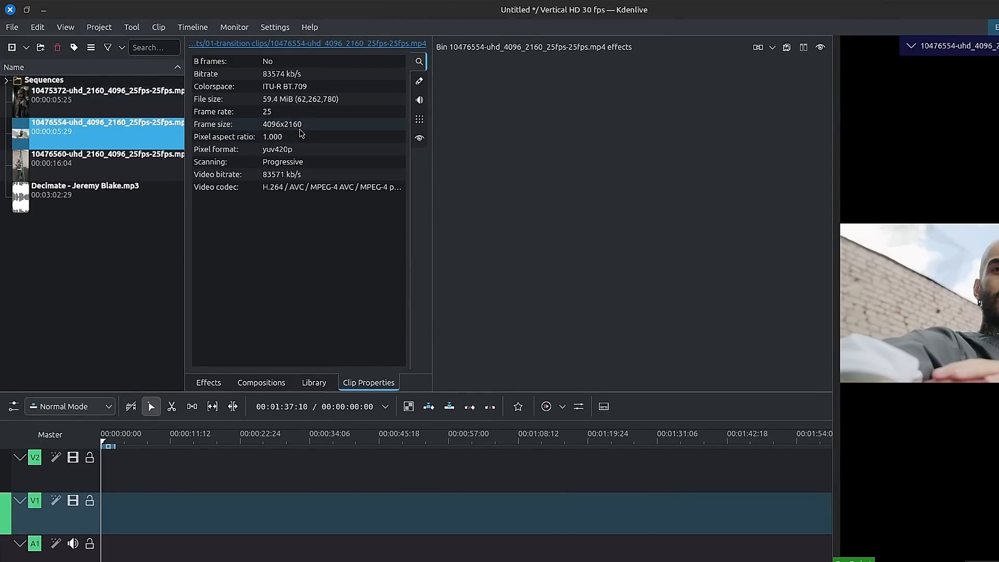
Step: Create proxies for all three video clips in the project bin
click(53, 104)
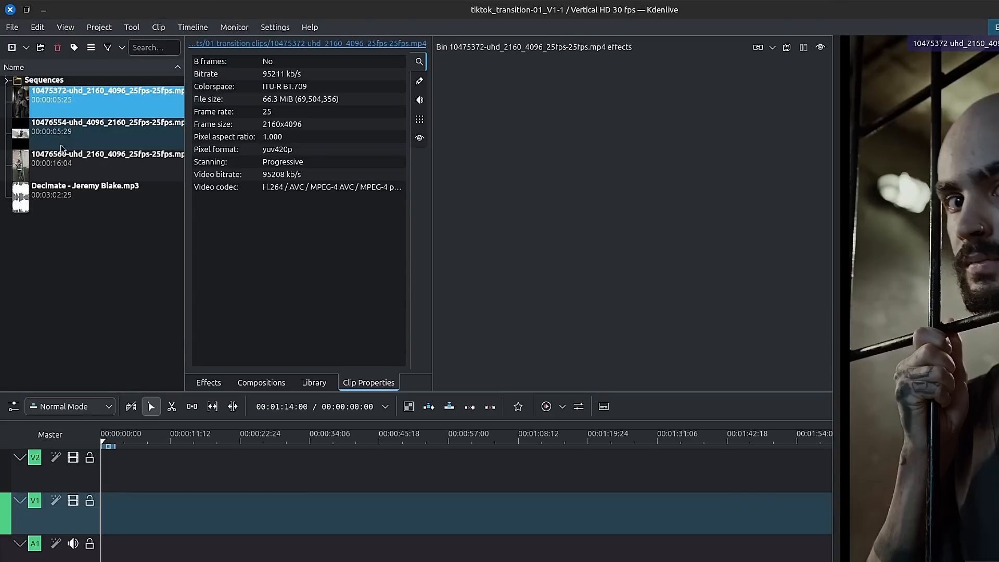
shift+click(66, 165)
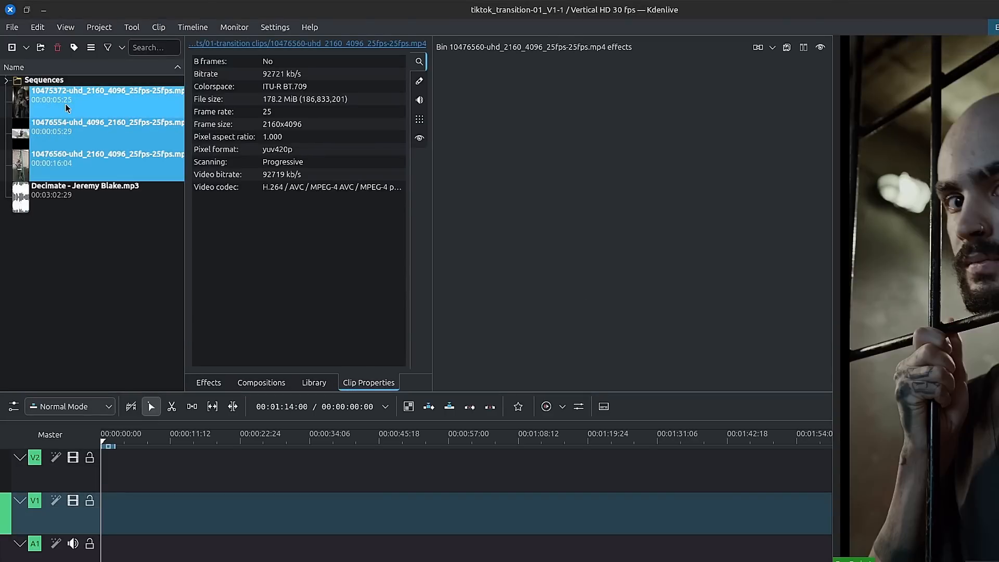
right_click(111, 131)
click(201, 266)
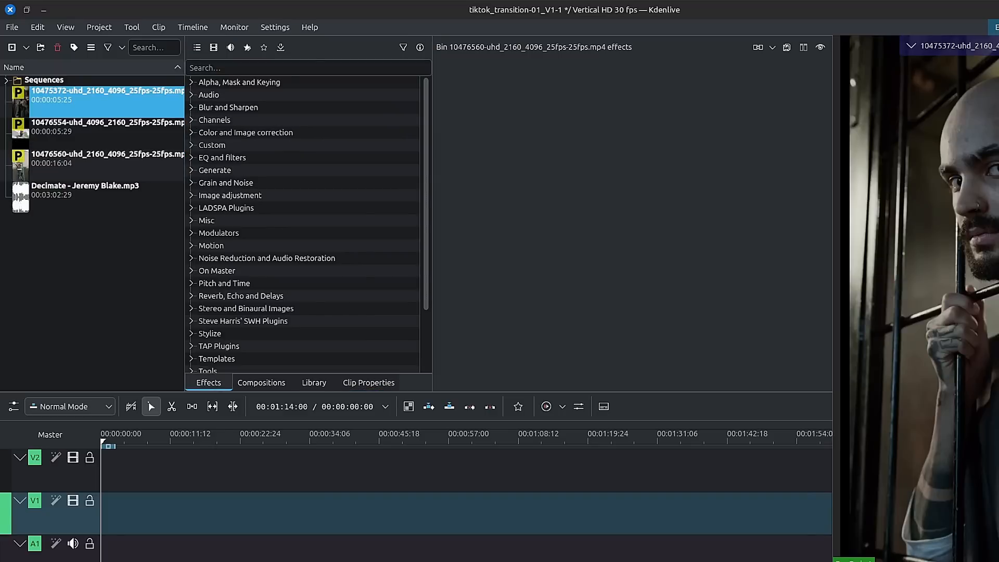
Step: Mark clip 10475372 from 00:00:02:05 to 00:00:03:05 and save the range as a zone in the project bin
click(986, 561)
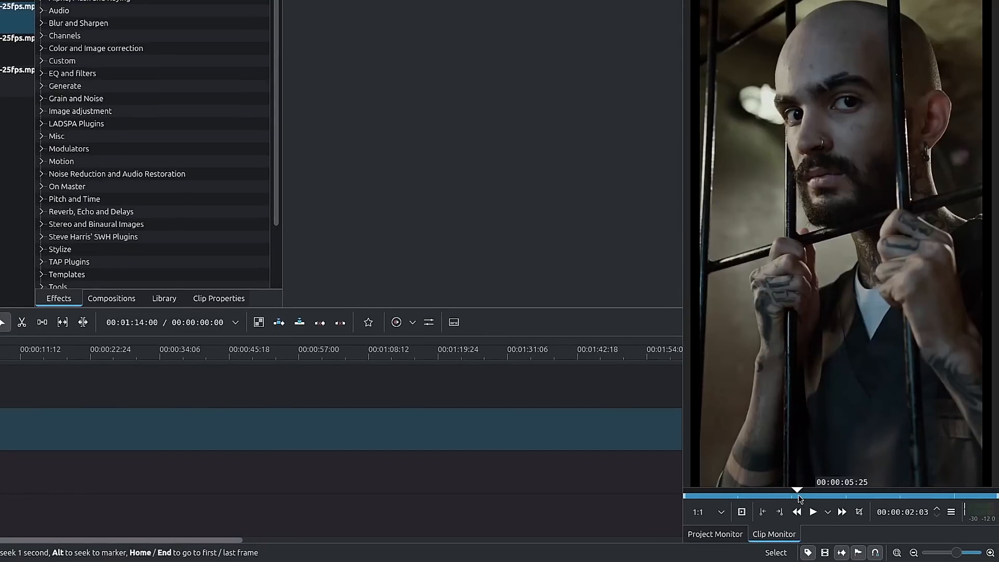
mouse_move(798, 498)
mouse_down()
mouse_move(779, 498)
mouse_move(851, 499)
mouse_move(802, 503)
mouse_up()
key(i)
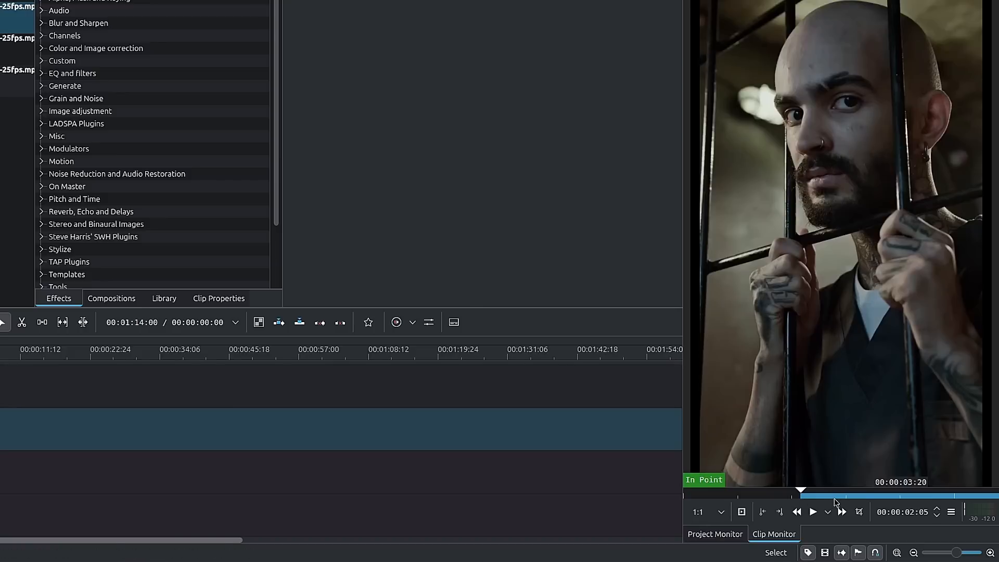
key(space)
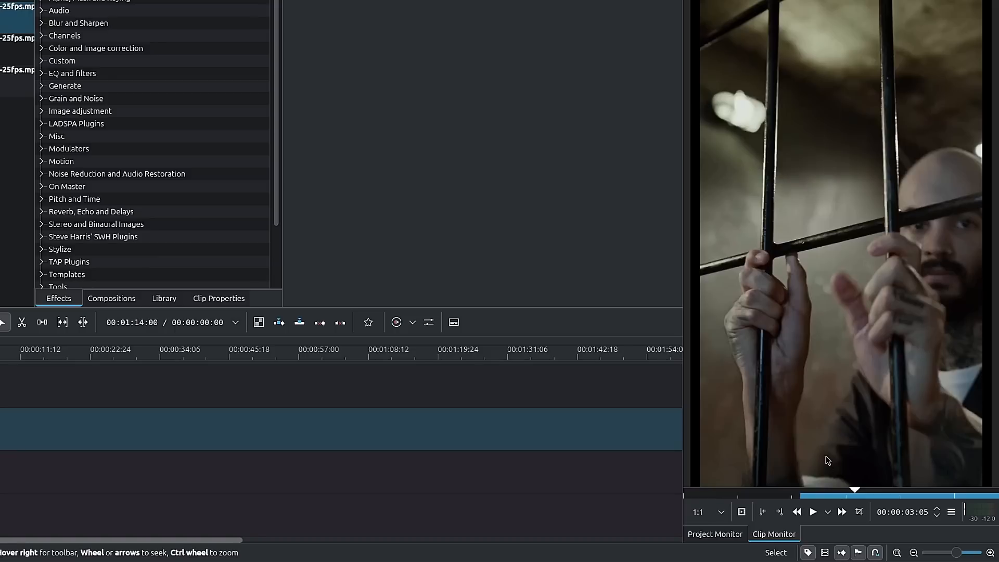
key(o)
key(ctrl+i)
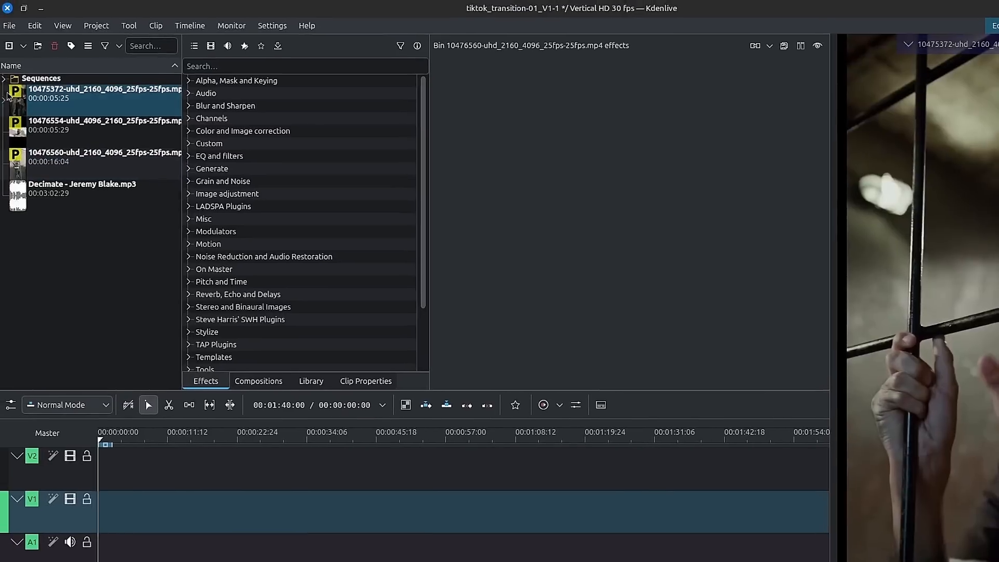
click(6, 105)
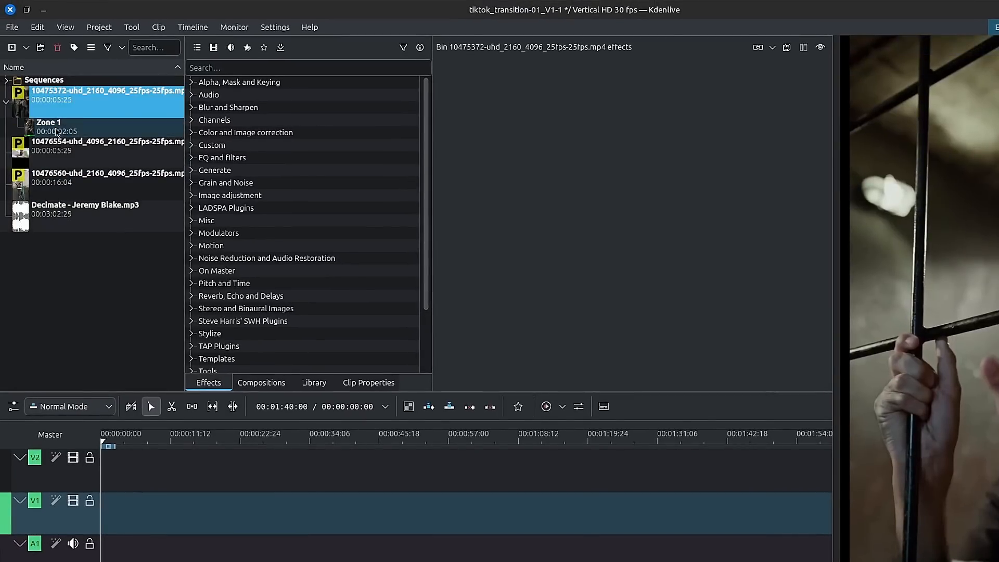
Step: Save zones for clip 10476554 at 00:00:00:20 and 00:00:04:08, and for clip 10476560 at 00:00:00:05, 00:00:06:12 and 00:00:11:28
click(31, 144)
click(7, 104)
drag(773, 542, 819, 519)
key(i)
key(o)
click(78, 182)
drag(749, 519, 954, 518)
click(7, 103)
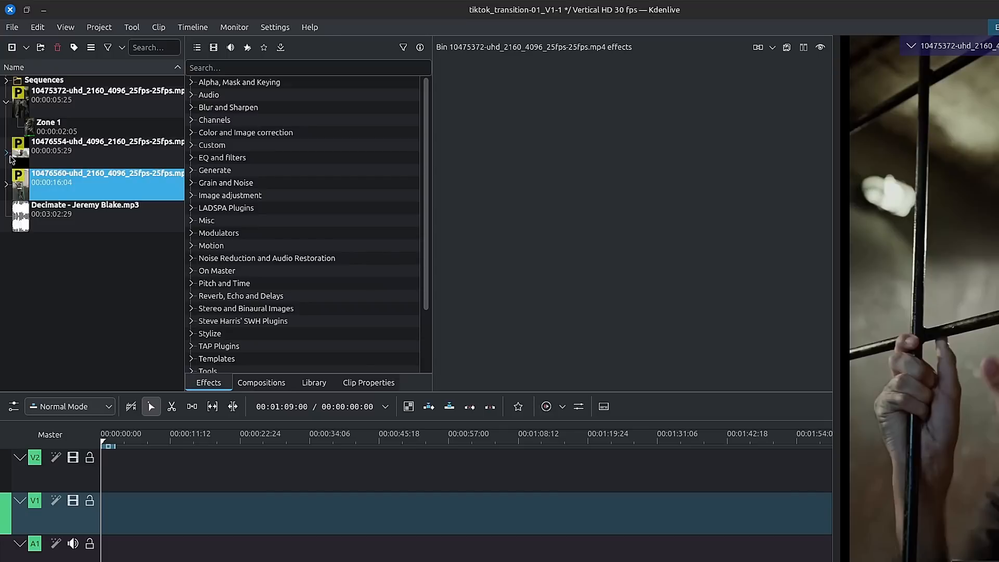
click(6, 153)
click(6, 223)
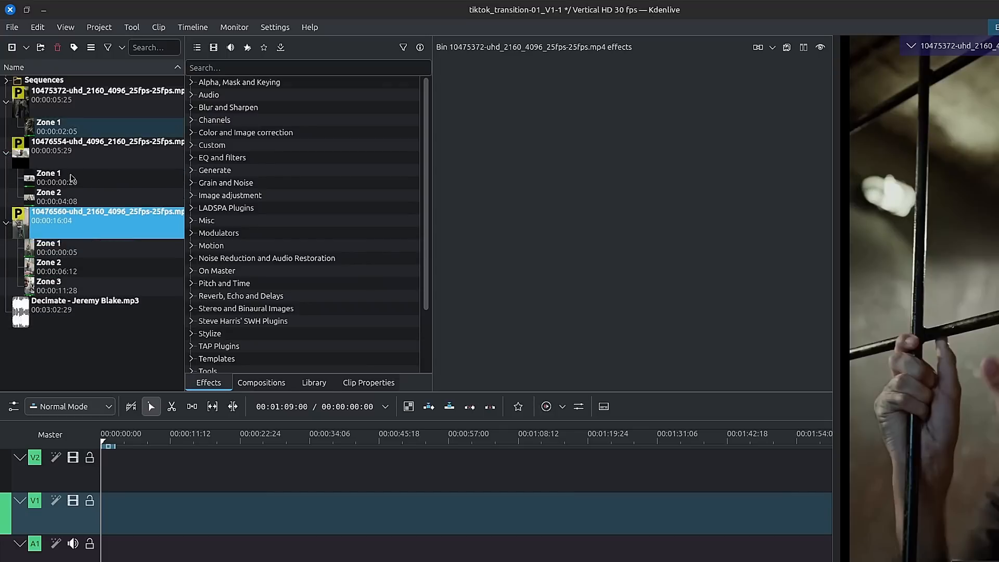
Step: Place all six saved zones together at the start of video track V1
click(72, 128)
ctrl+click(72, 180)
ctrl+click(72, 196)
ctrl+click(68, 253)
ctrl+click(68, 272)
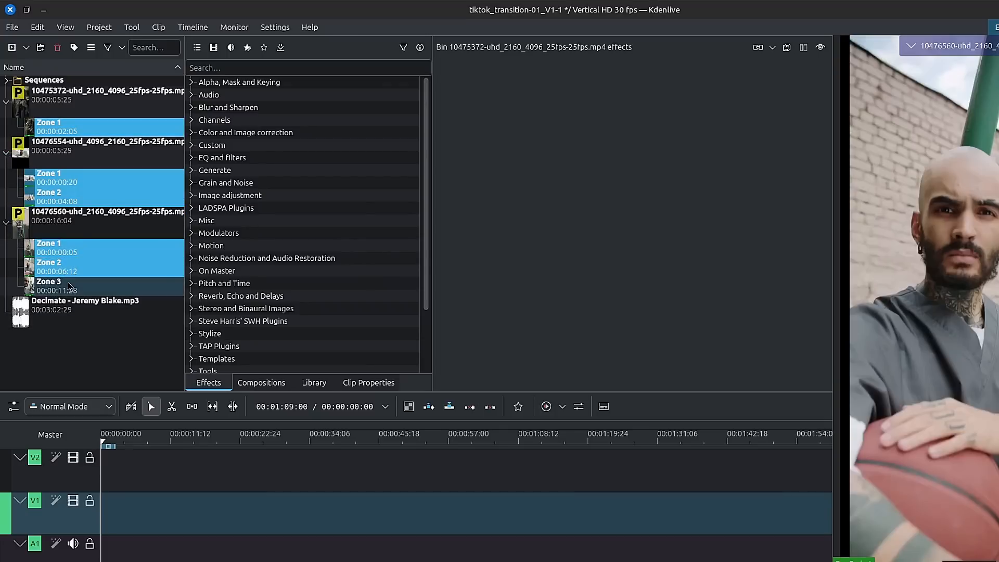
ctrl+click(71, 288)
drag(72, 131, 108, 526)
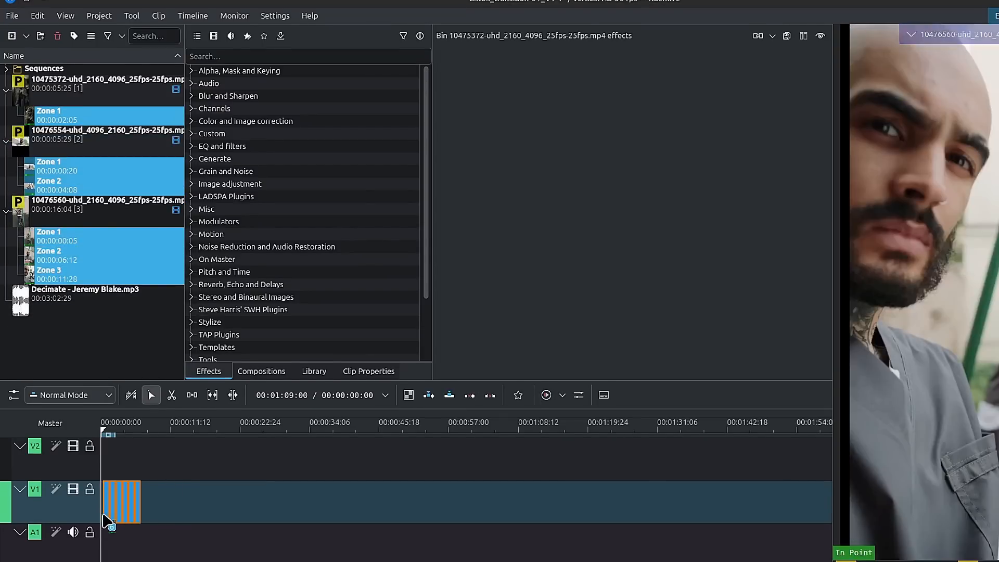
drag(105, 481, 119, 481)
Step: Review the footage of the first clips placed on video track V1
scroll(114, 476, up, 9)
scroll(117, 476, down, 1)
key(m)
key(s)
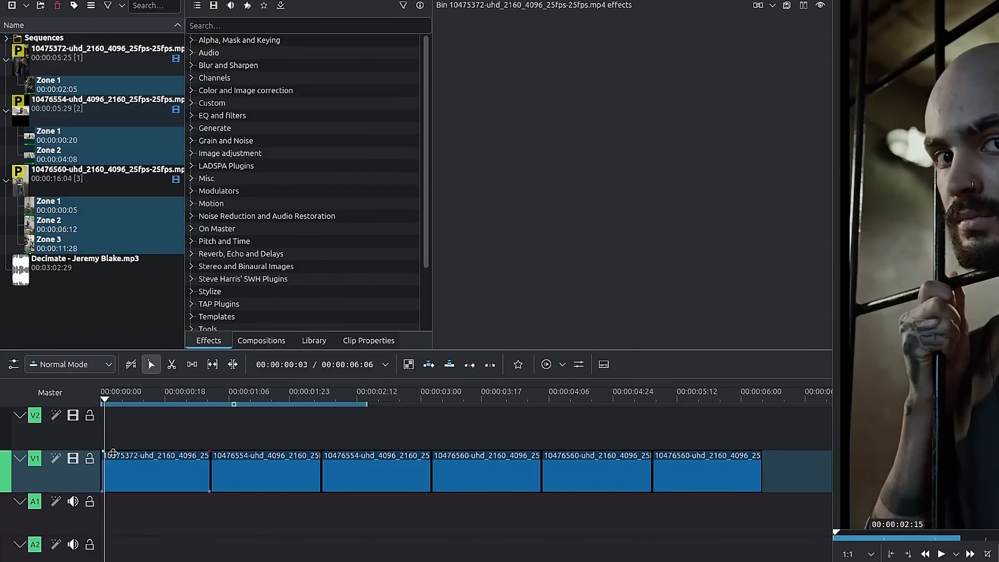
drag(145, 401, 165, 401)
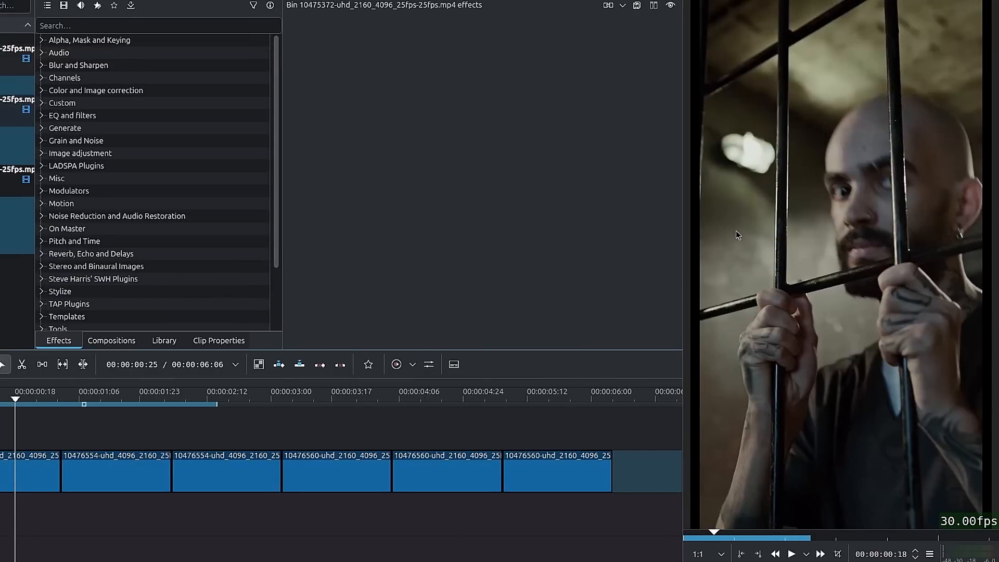
click(105, 401)
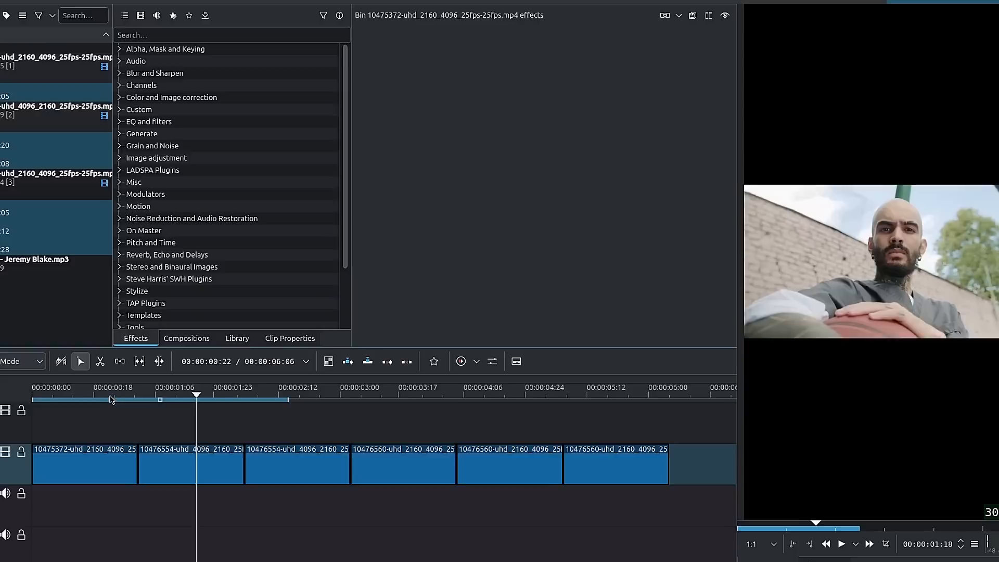
Step: Apply the favourite Transform effect to all six clips on V1
drag(115, 457, 685, 533)
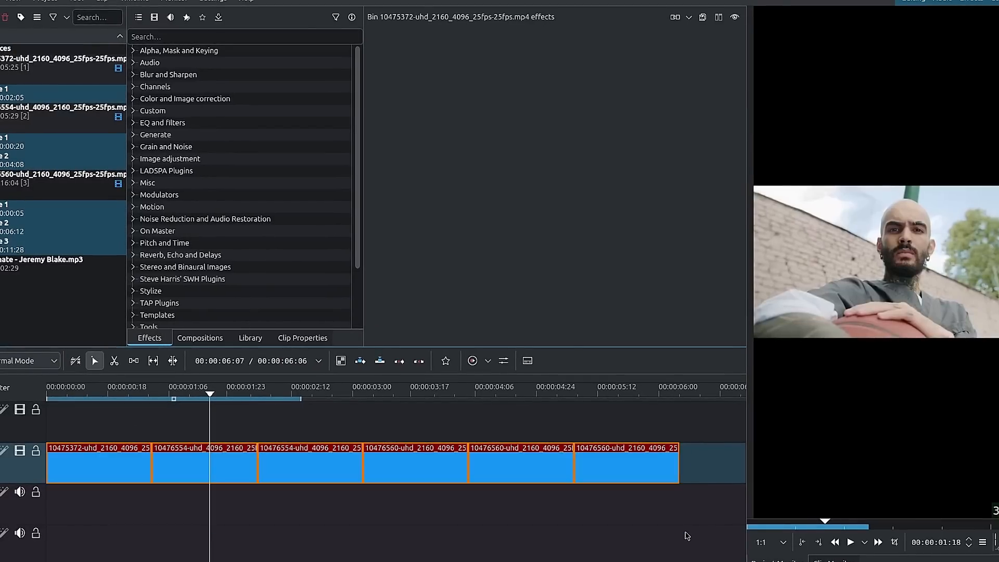
click(447, 362)
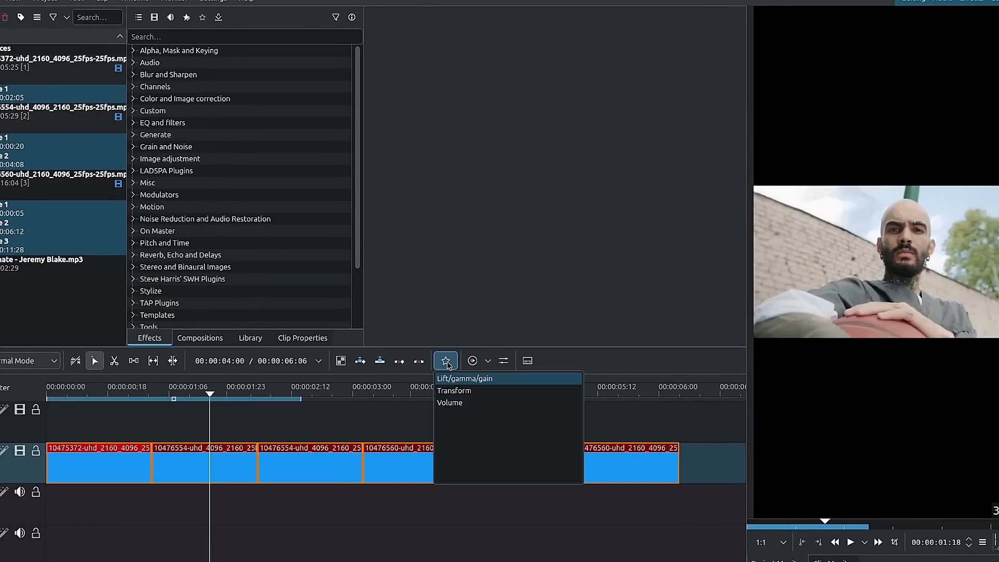
drag(455, 390, 323, 461)
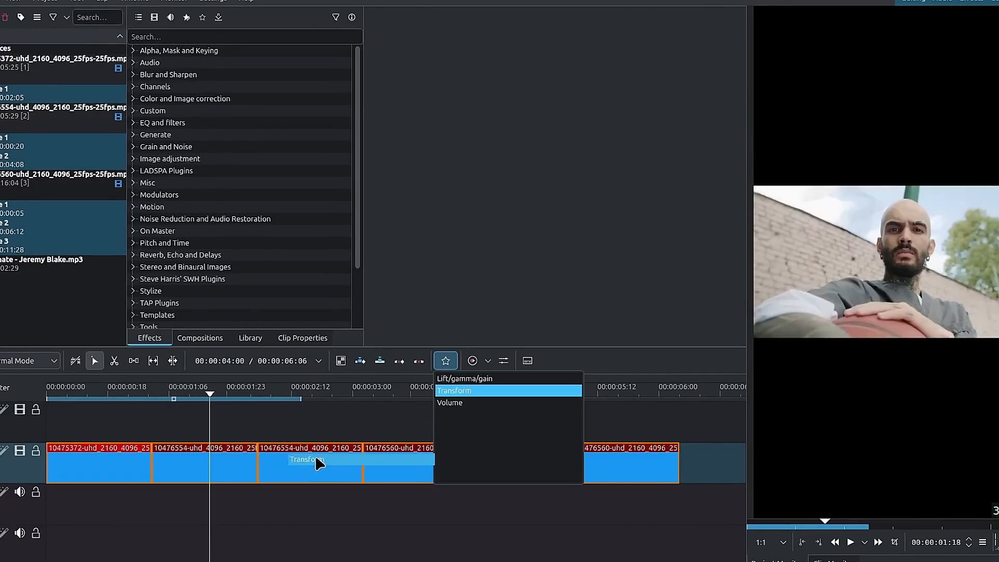
click(212, 468)
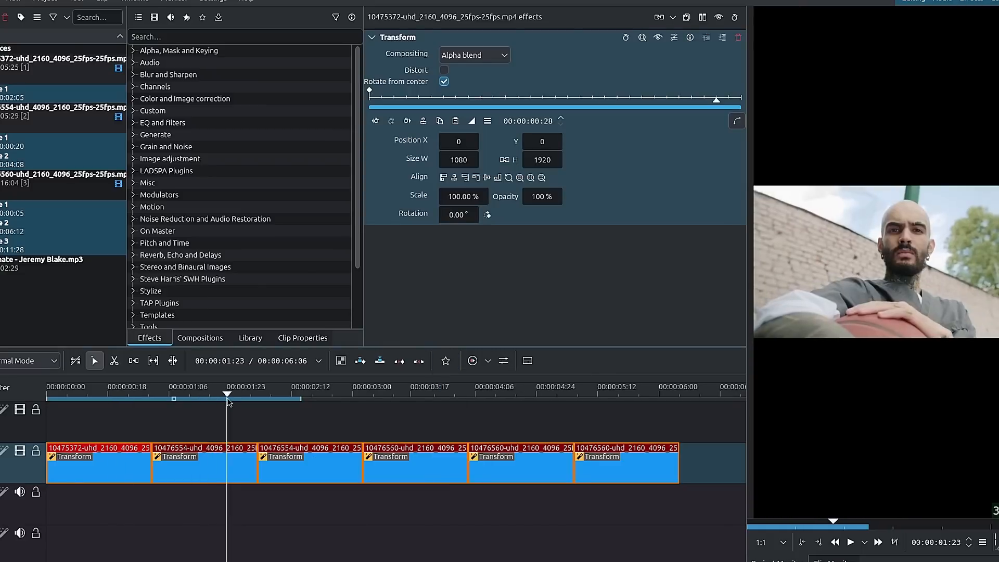
Step: Reorder the V1 clips so one 10476554 clip comes first, followed by 10475372, the three 10476560 clips and the other 10476554 clip
drag(211, 470, 106, 428)
drag(105, 468, 211, 468)
drag(107, 429, 108, 466)
drag(203, 394, 336, 398)
drag(317, 468, 603, 426)
drag(646, 389, 664, 414)
key(m)
drag(419, 468, 314, 469)
key(s)
drag(564, 424, 644, 464)
Step: Scale the first and last 10476554 clips on V1 together to 340% with their Transform effects
drag(219, 394, 136, 420)
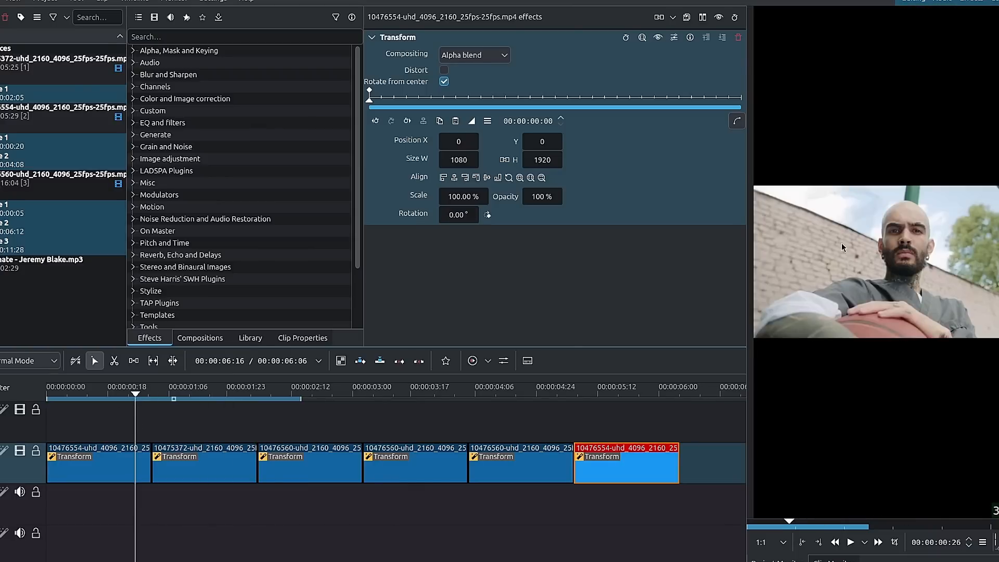
click(97, 463)
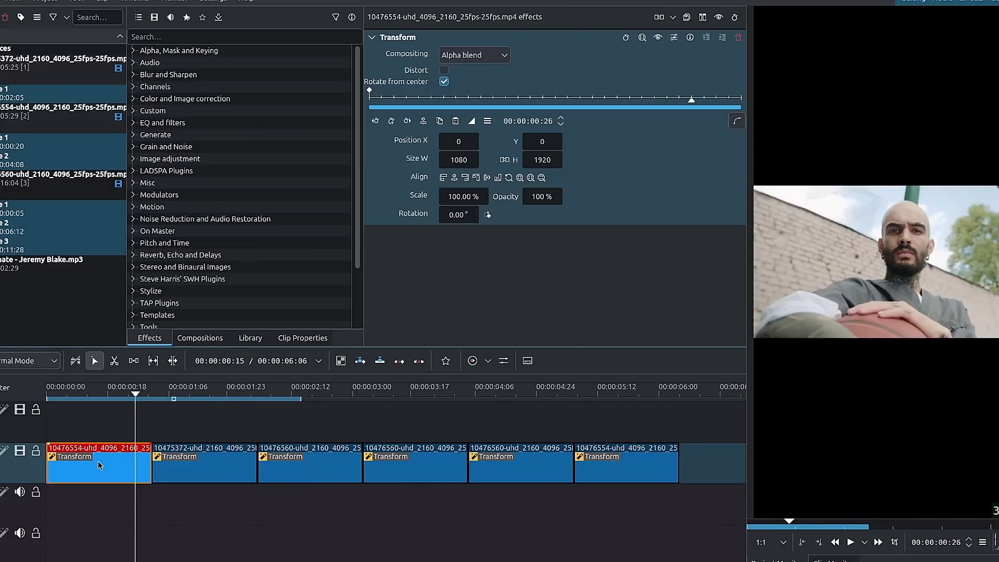
click(101, 399)
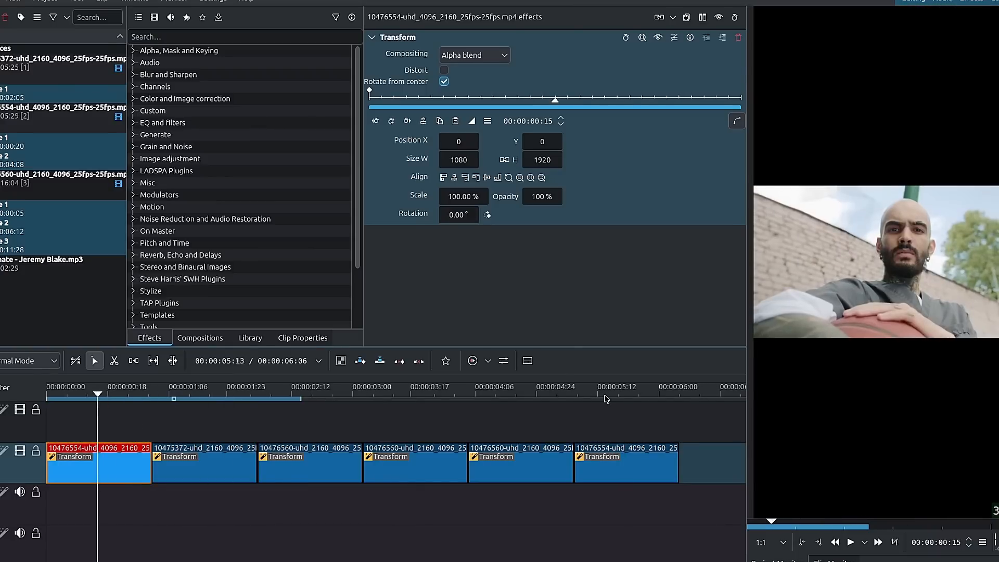
drag(605, 399, 657, 407)
click(641, 447)
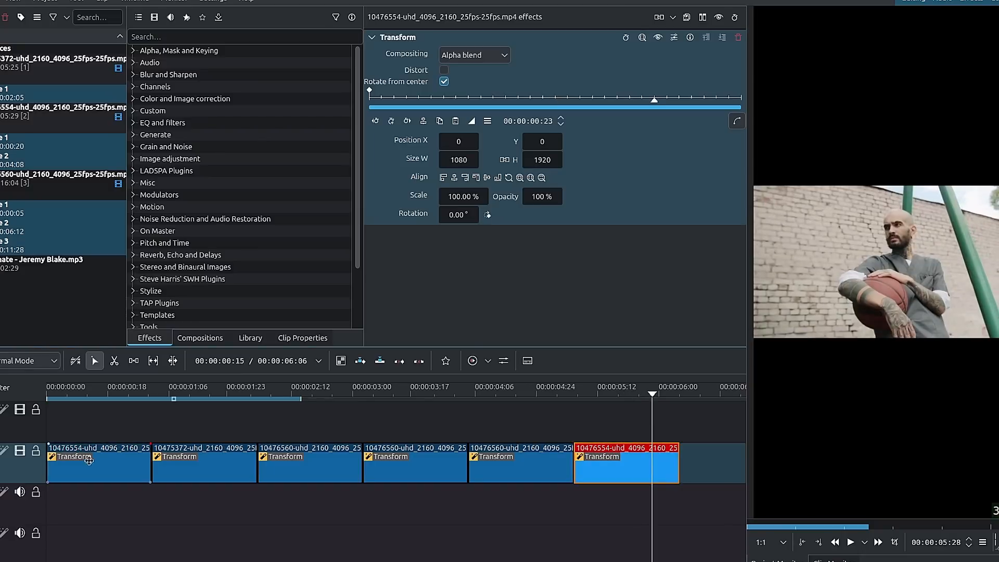
shift+click(83, 463)
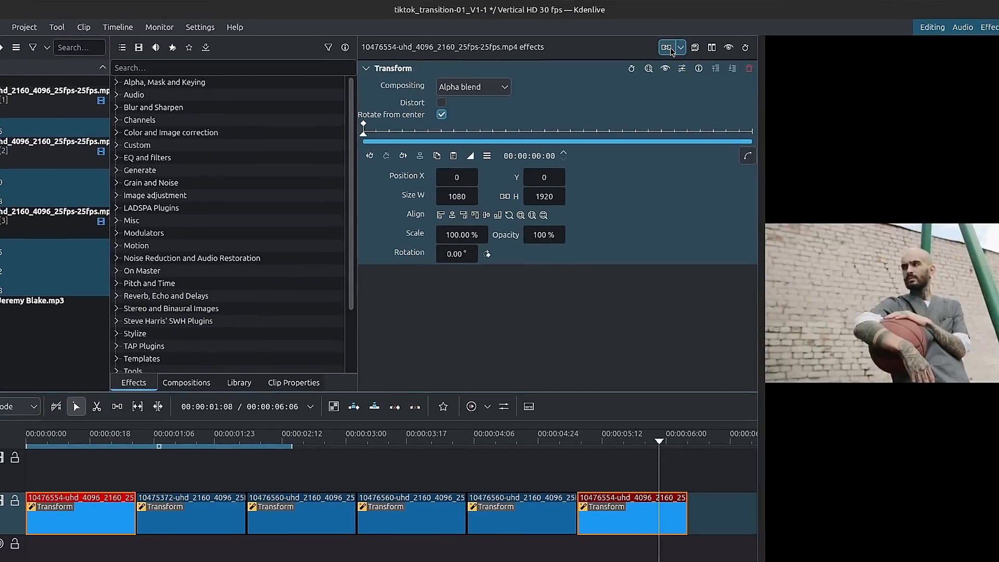
click(467, 234)
scroll(467, 234, up, 7)
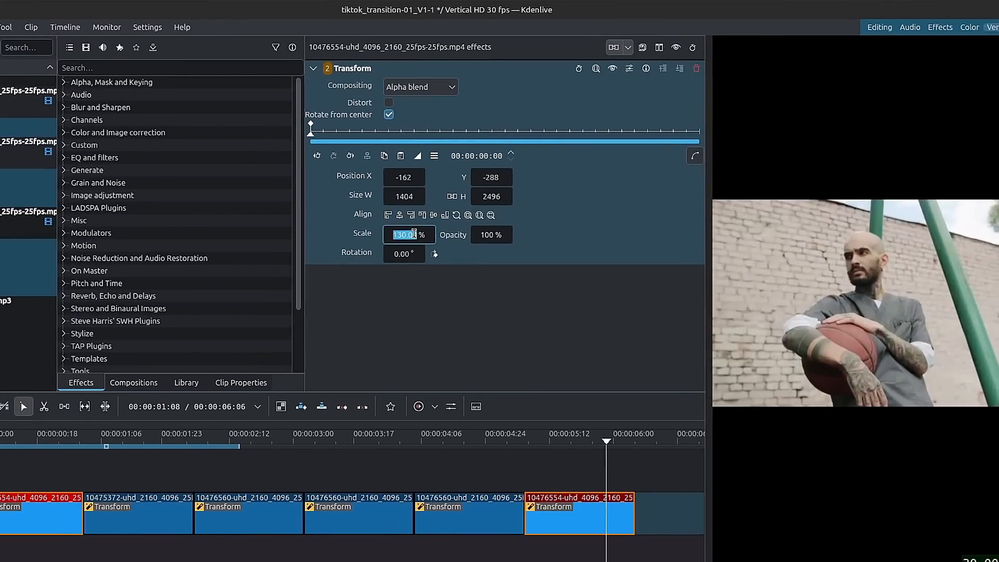
scroll(392, 234, up, 17)
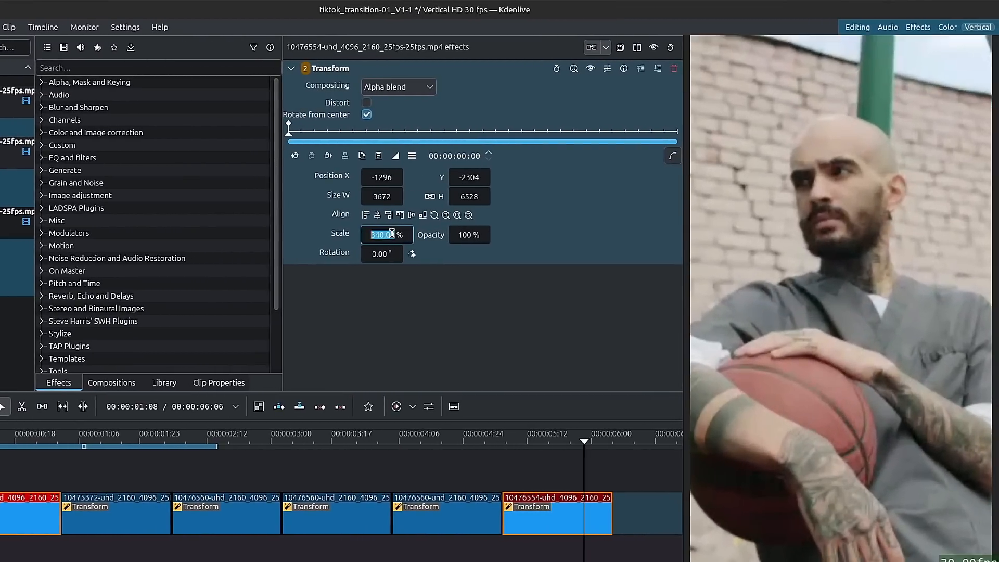
Step: Scale the four middle V1 clips together to 110% and turn off group editing of their effects
click(111, 517)
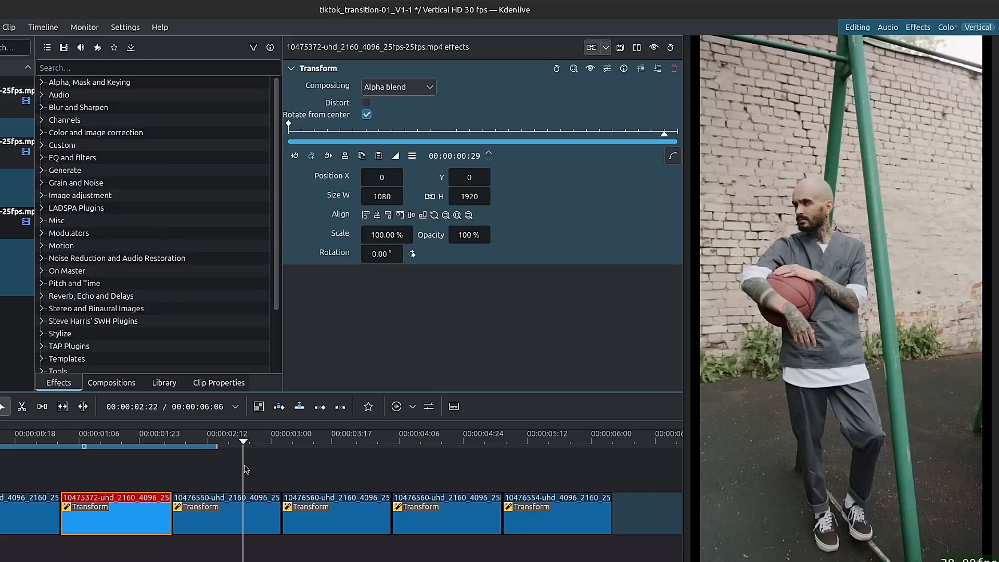
drag(111, 519, 450, 557)
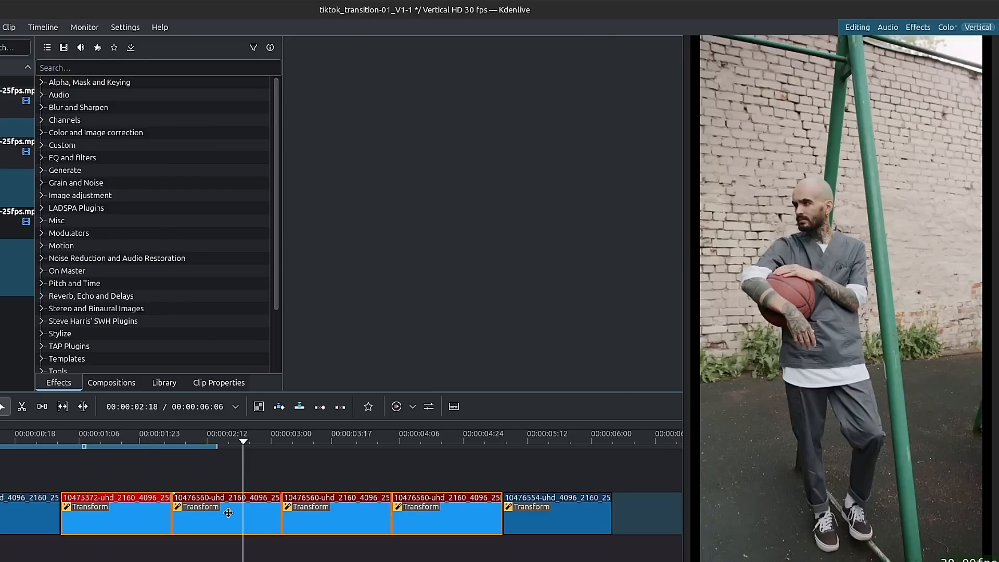
click(384, 237)
scroll(384, 236, up, 2)
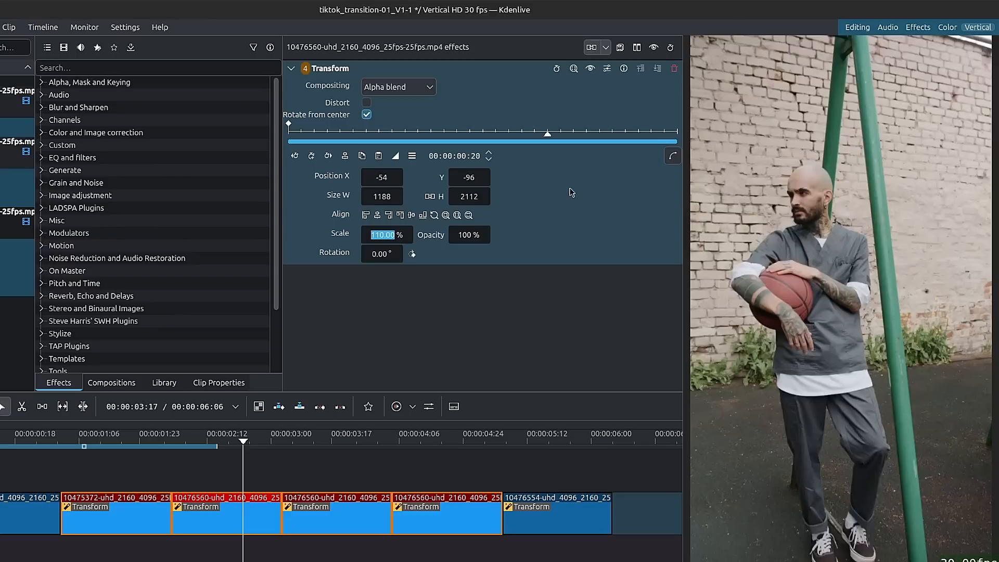
click(592, 48)
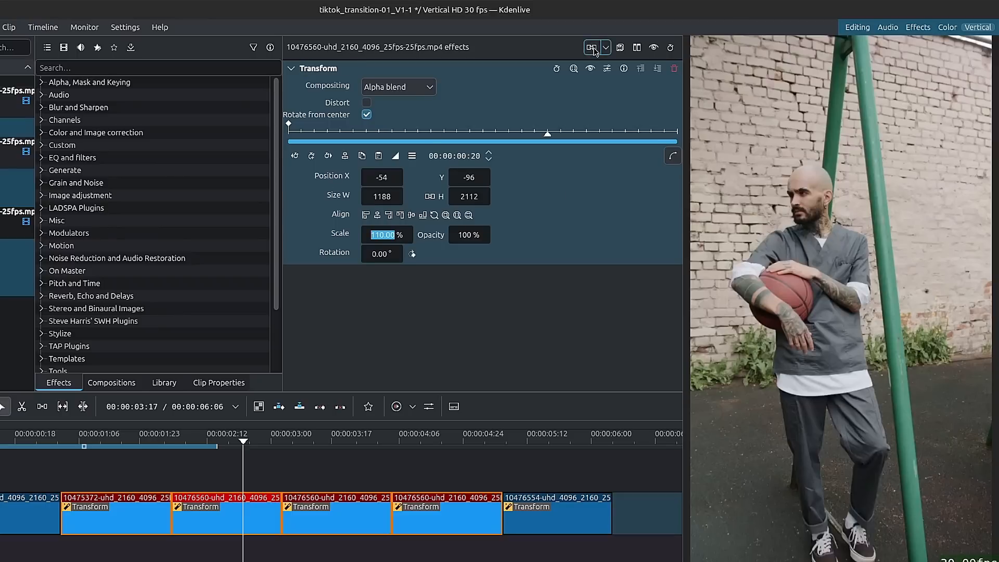
Step: Add the DBlur effect to the first V1 clip and go to the effect's keyframe at 00:00:00:00
click(292, 68)
drag(125, 439, 13, 441)
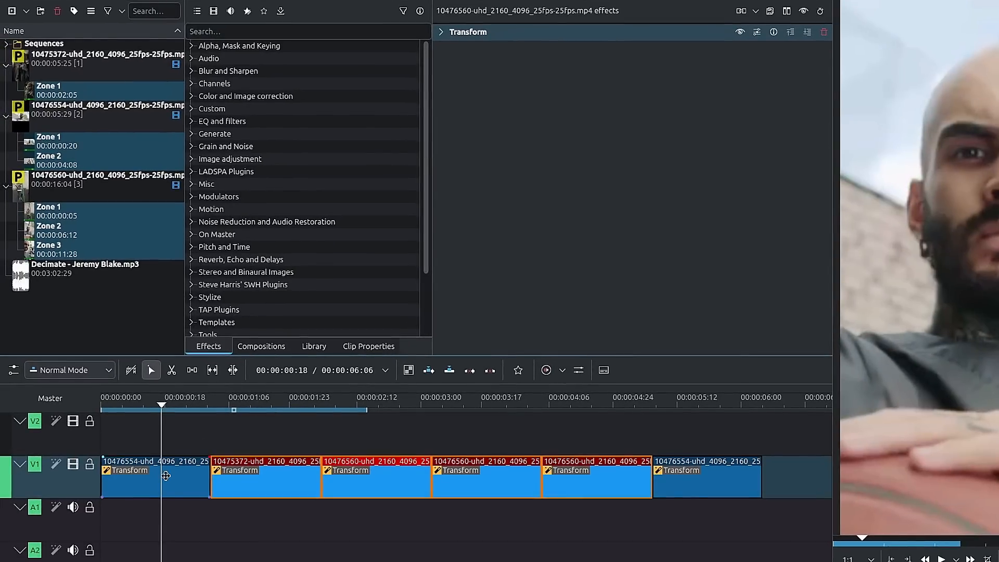
click(166, 476)
click(441, 32)
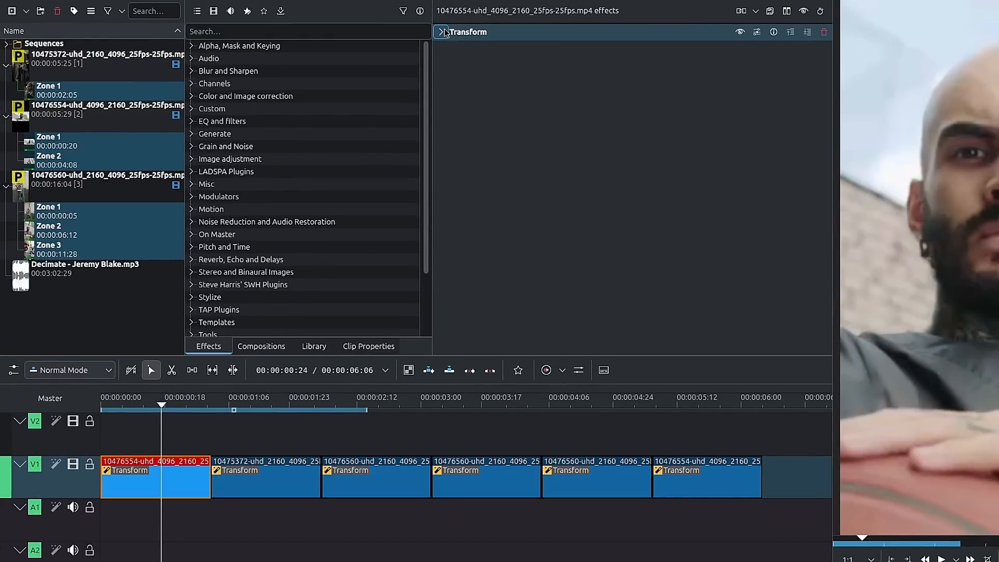
click(387, 32)
text(dbl)
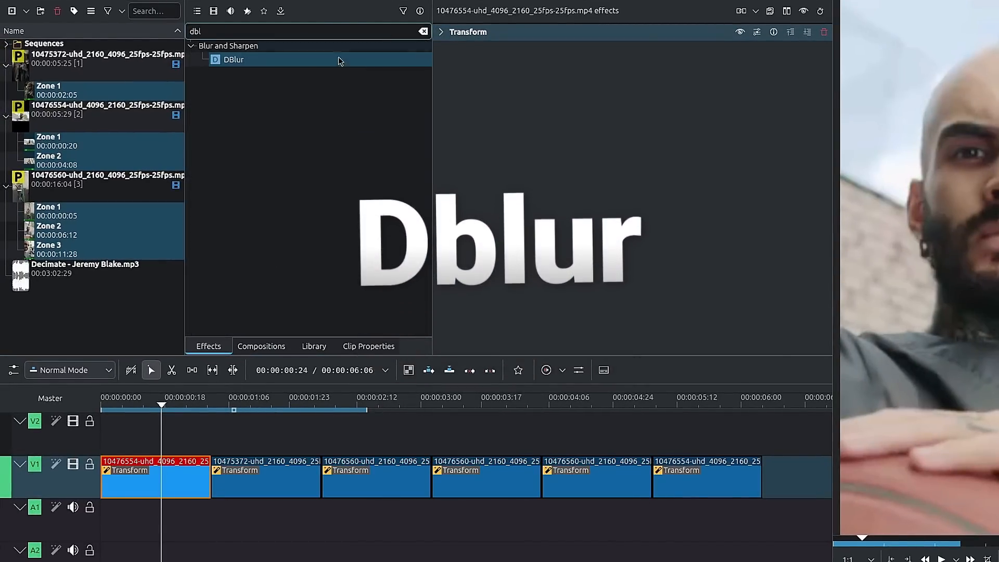
drag(338, 59, 588, 101)
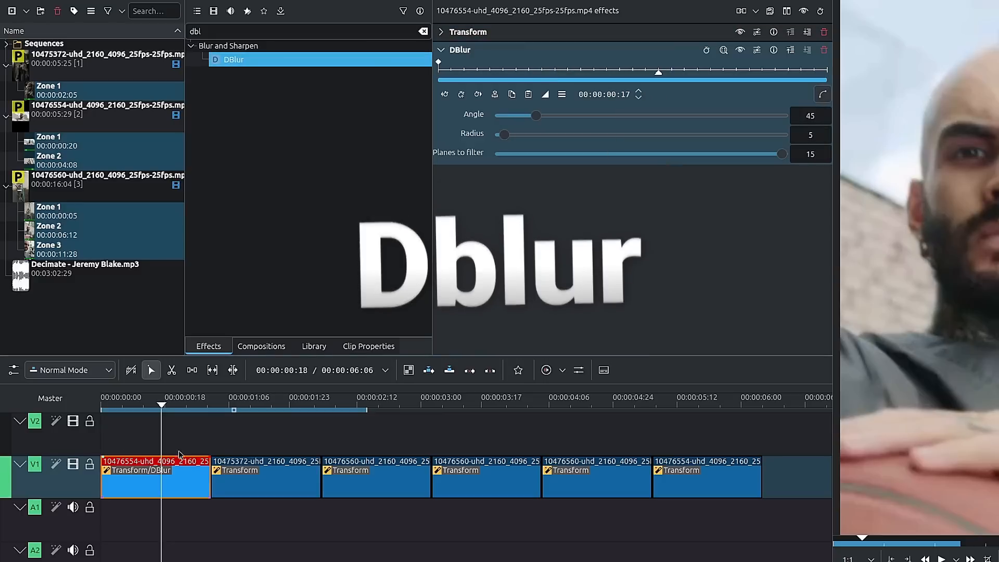
click(449, 94)
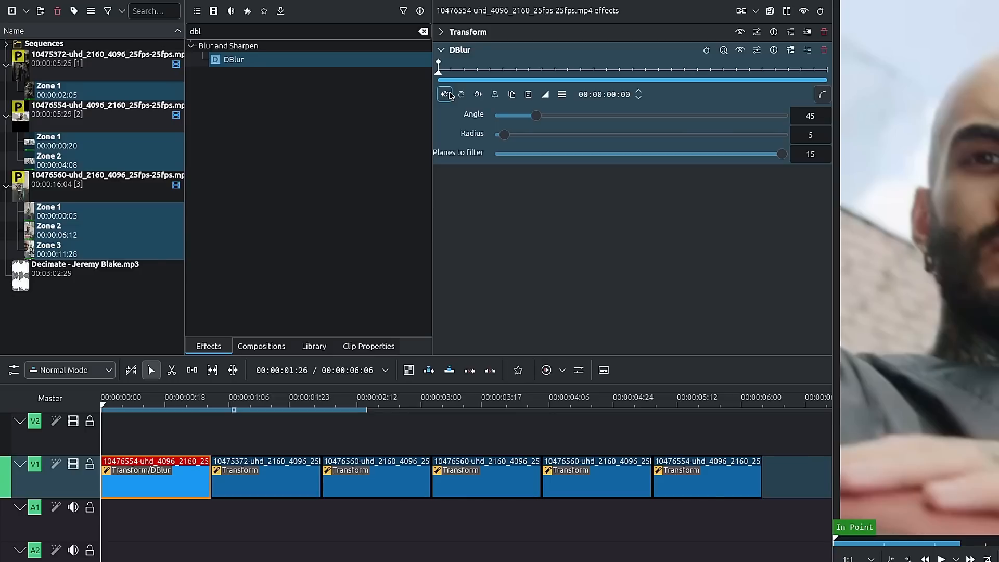
Step: Open the calculator and divide 30 by 4 and by 6
key(XF86Calculator)
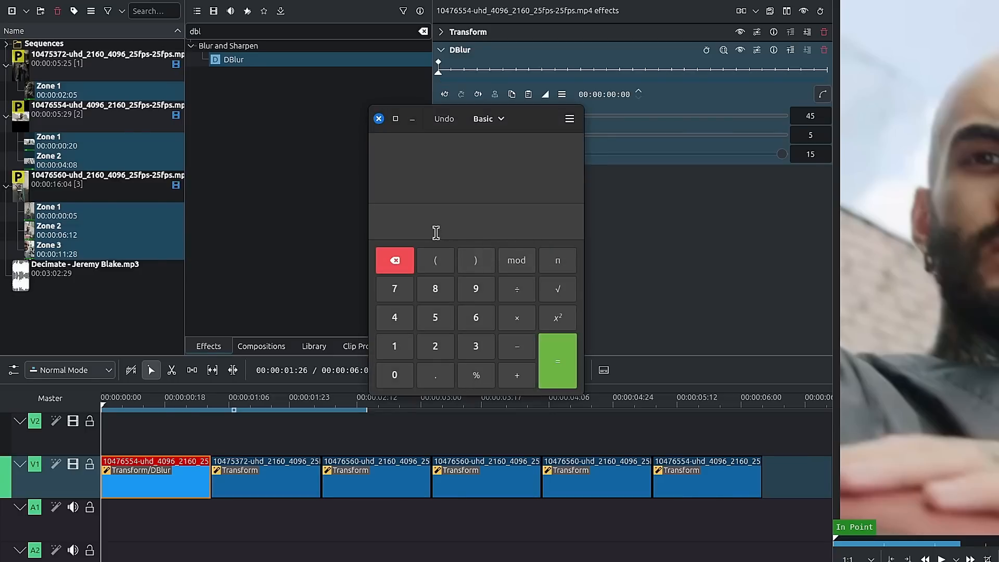
text(30)
text(/4)
key(Return)
text(30/6)
key(Return)
Step: Calculate 60 divided by 4, by 5 and by 6, and close the calculator
key(BackSpace)
text(6)
key(Right)
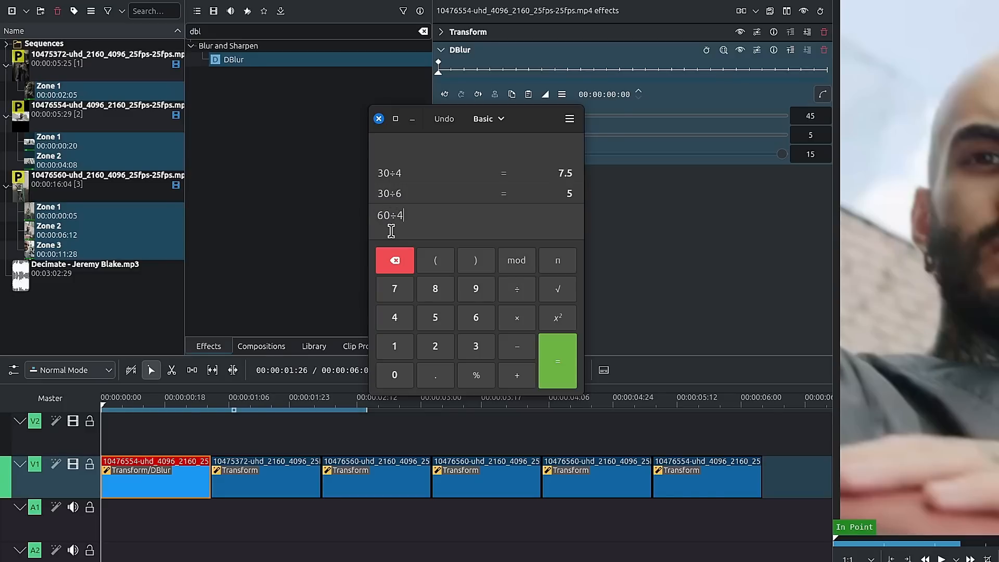
key(Return)
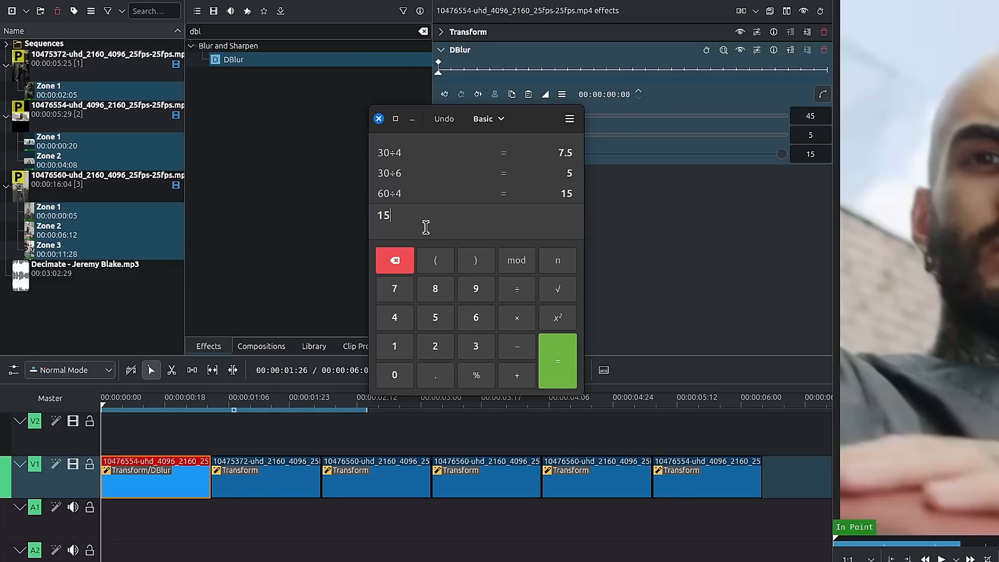
key(Up)
key(BackSpace)
text(5)
key(Return)
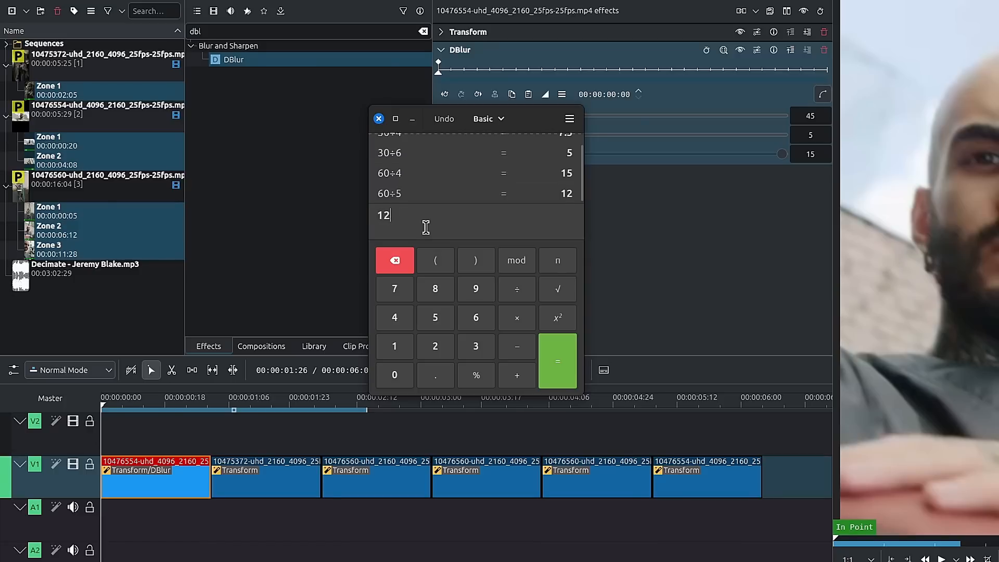
key(Up)
key(BackSpace)
text(60÷6)
key(Return)
click(379, 119)
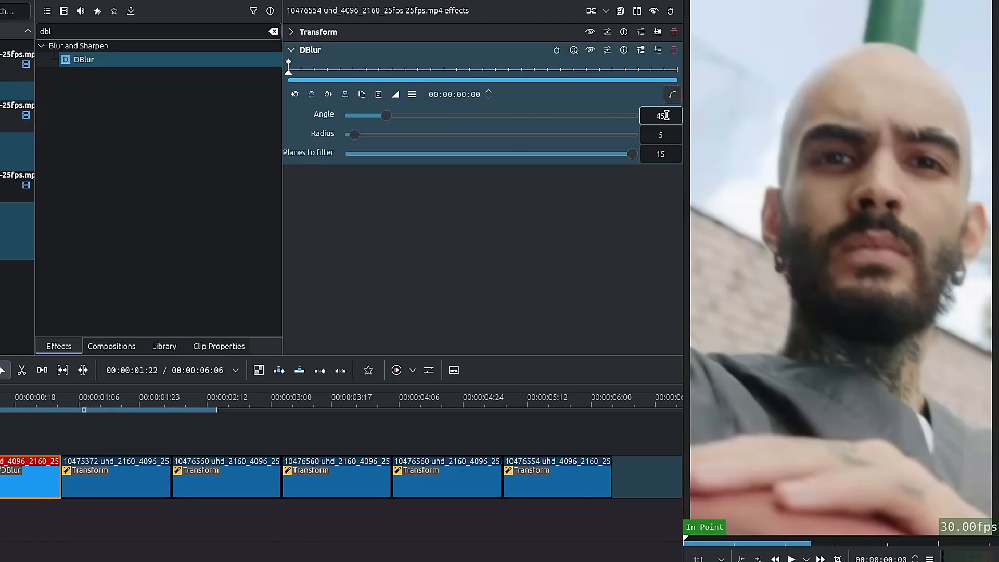
Step: Try a horizontal blur on the first clip with DBlur angle 0 and radius 82
text(0)
key(Return)
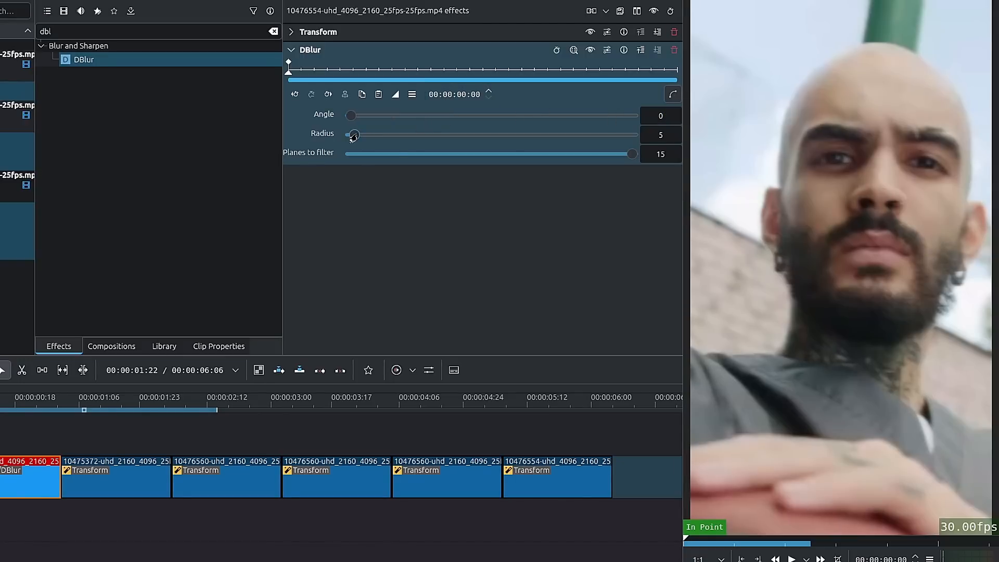
drag(353, 136, 396, 136)
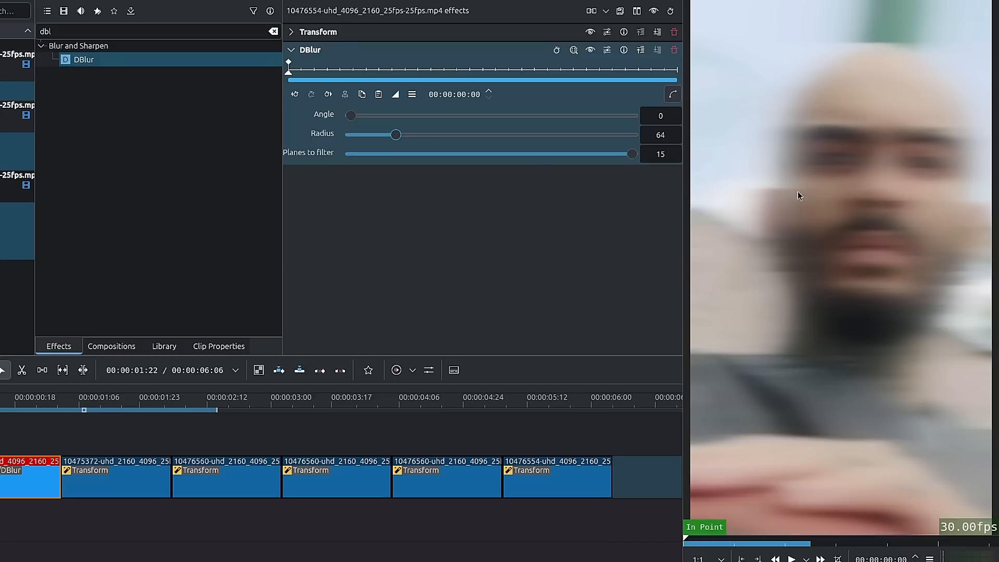
drag(394, 136, 408, 135)
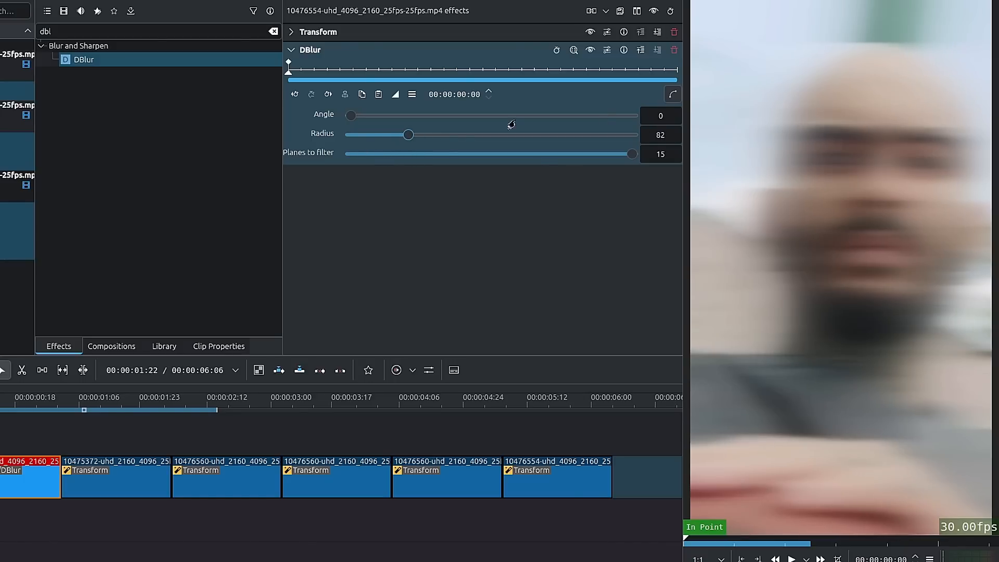
Step: Set the first clip's DBlur to angle 90 and radius 100 at the starting keyframe
text(90)
key(Return)
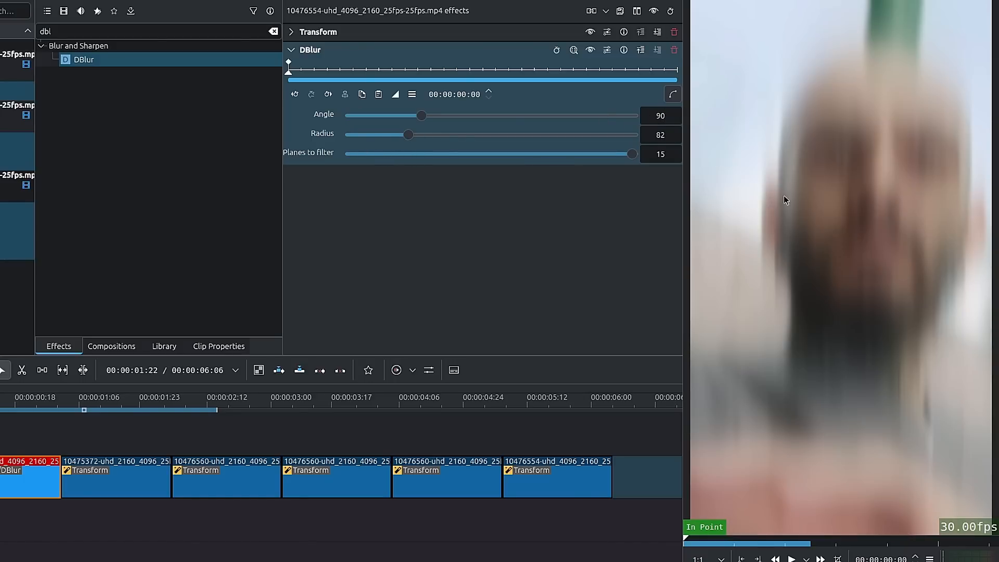
drag(409, 135, 421, 141)
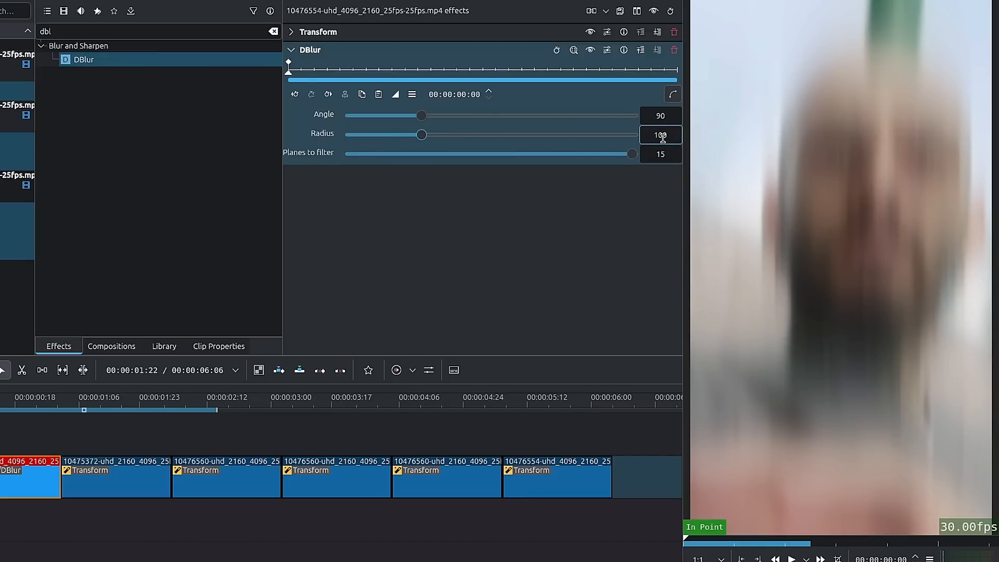
double_click(663, 138)
text(100)
key(Return)
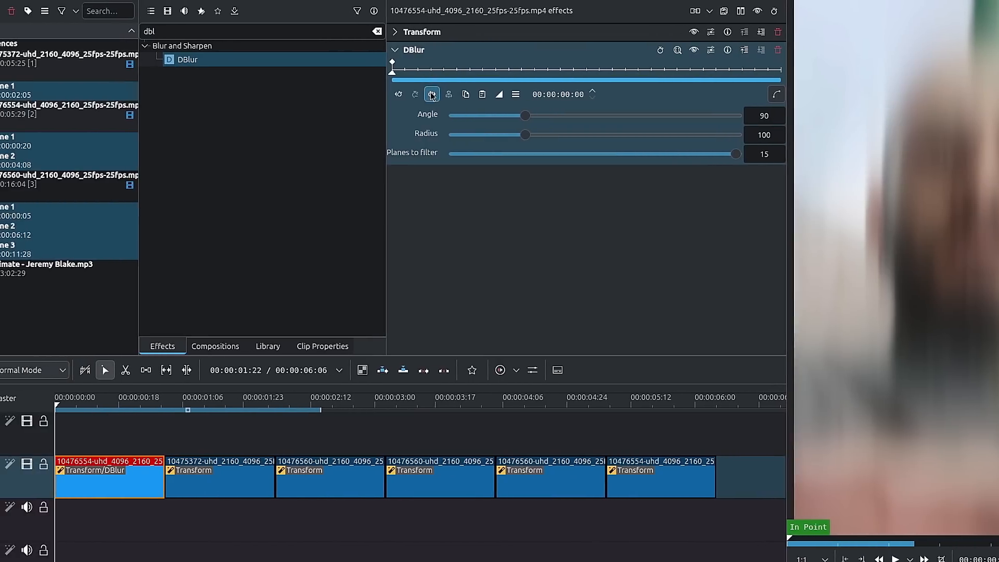
Step: Add a DBlur keyframe on the first clip's last frame at 00:00:01:00
click(328, 95)
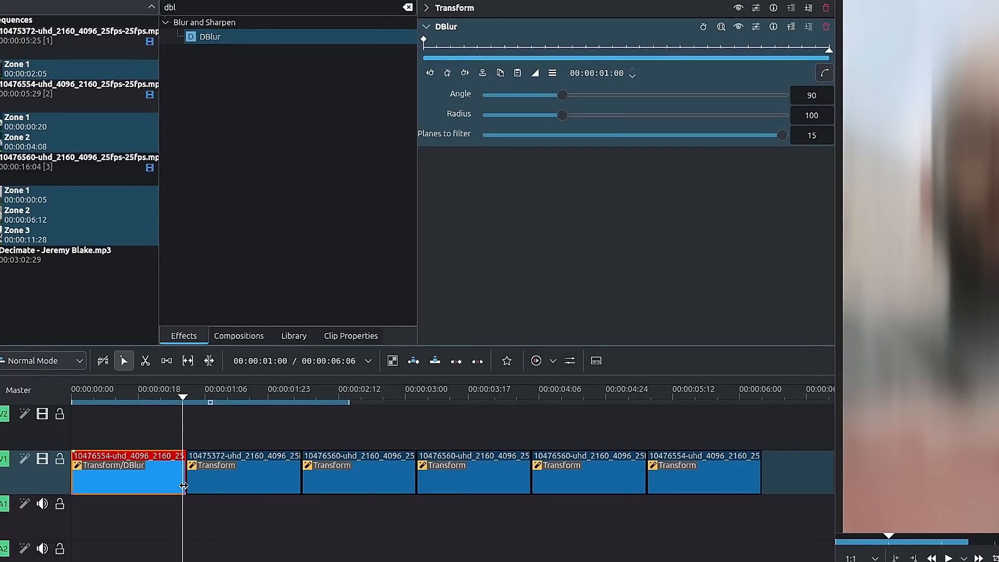
key(Right)
key(Left)
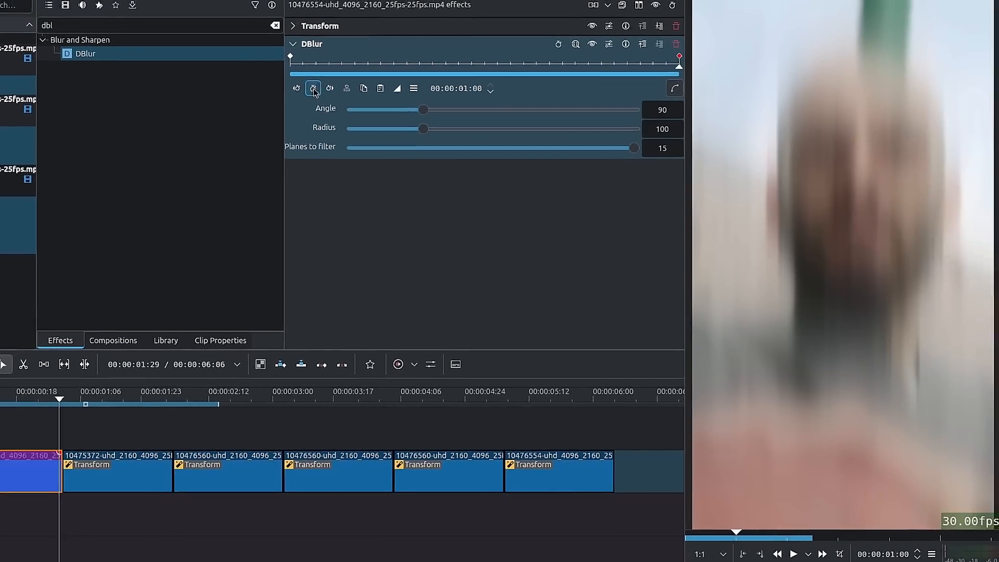
Step: Add a DBlur keyframe at 00:00:00:15 of the first clip with a radius of 0
click(483, 66)
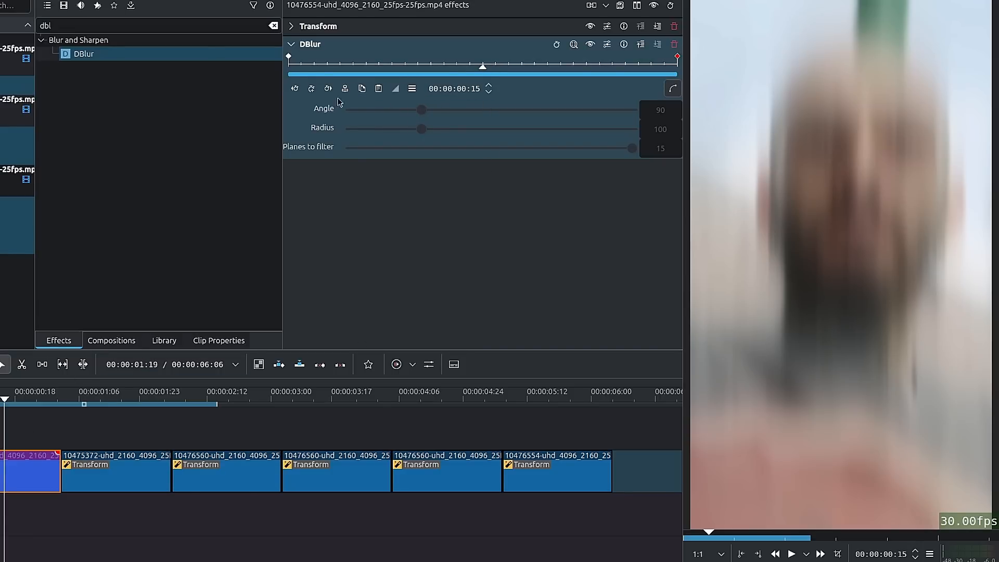
click(314, 91)
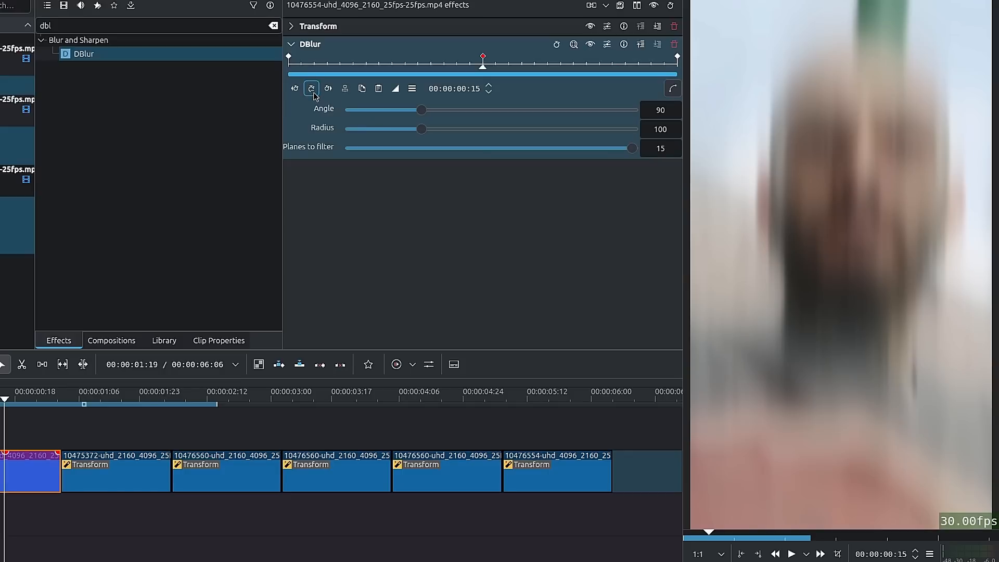
double_click(663, 129)
text(0)
key(Return)
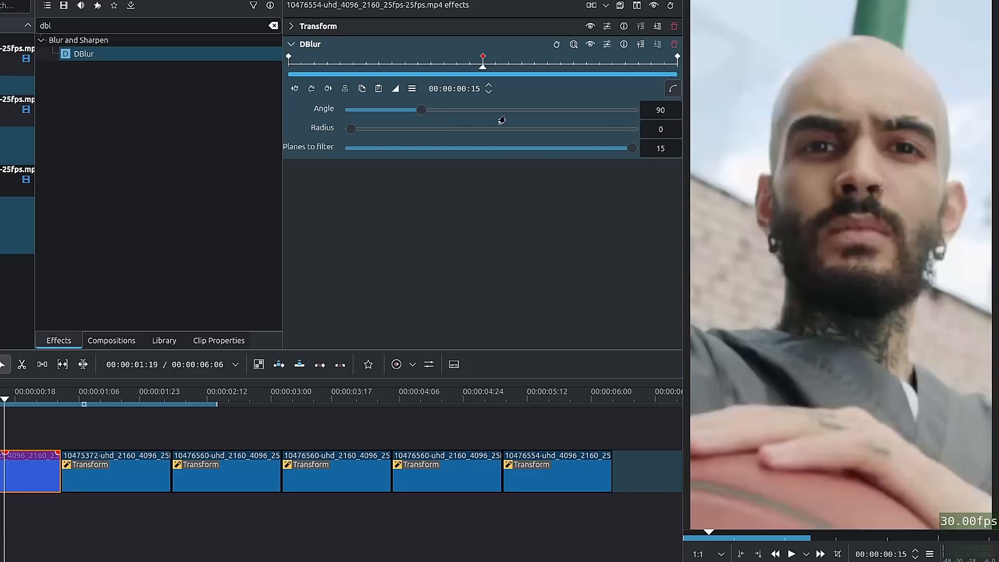
Step: Preview the blur animation across the first clip and show DBlur's Radius keyframe curve at 00:00:00:15
drag(290, 69, 598, 72)
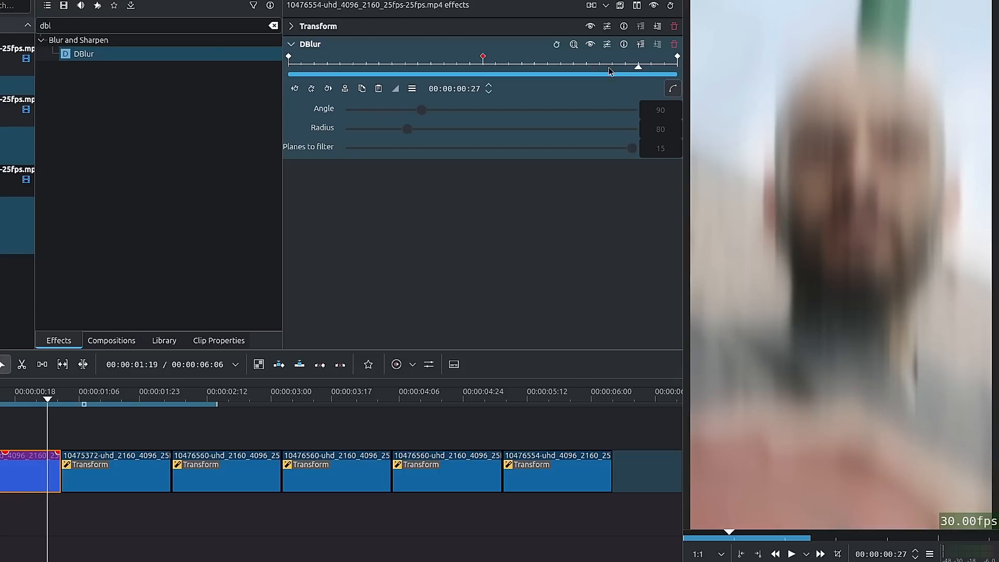
click(487, 70)
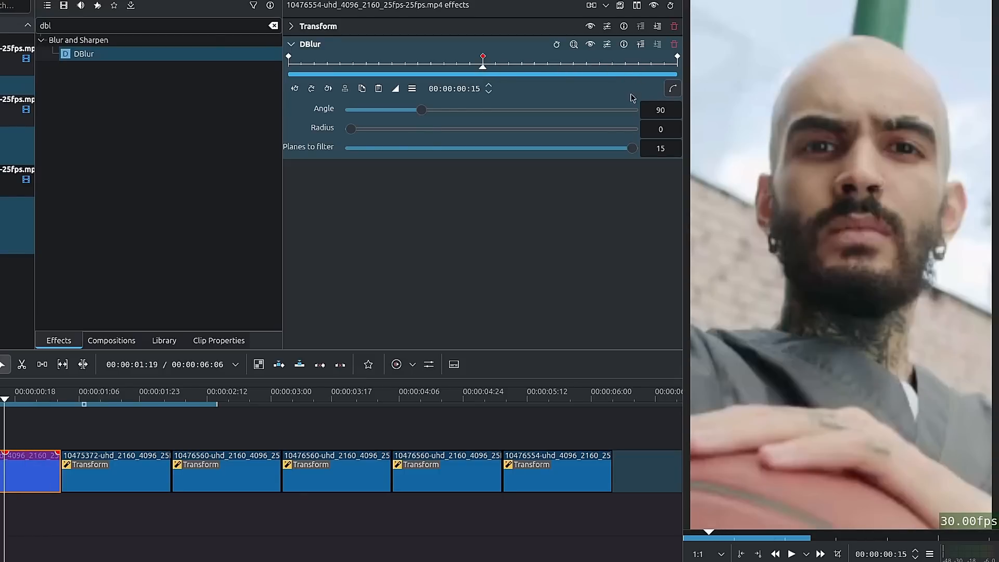
click(673, 88)
click(345, 66)
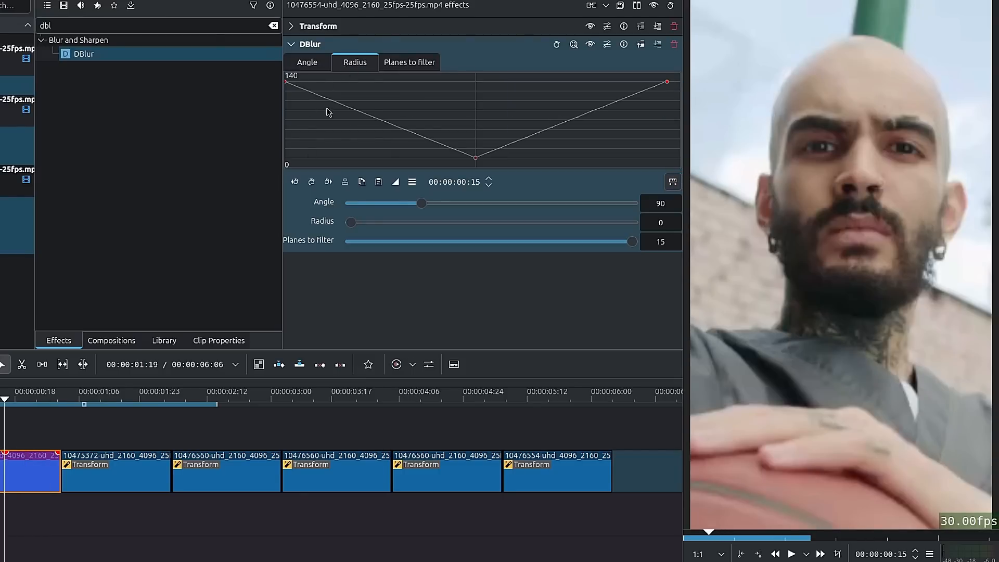
Step: Try Cubic Out interpolation on DBlur's starting keyframe and check the blur fade frame by frame up to 00:00:00:10
click(294, 182)
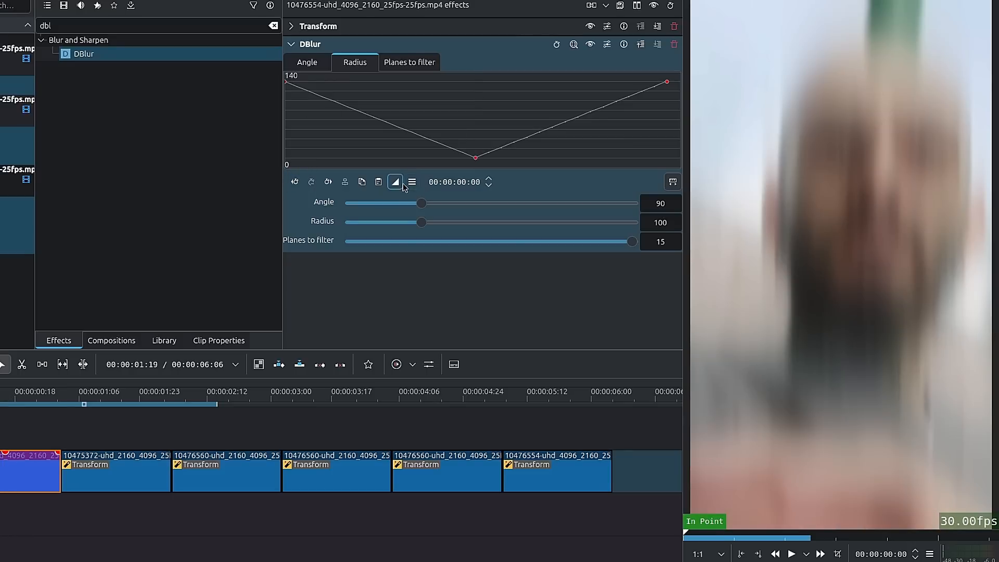
click(397, 182)
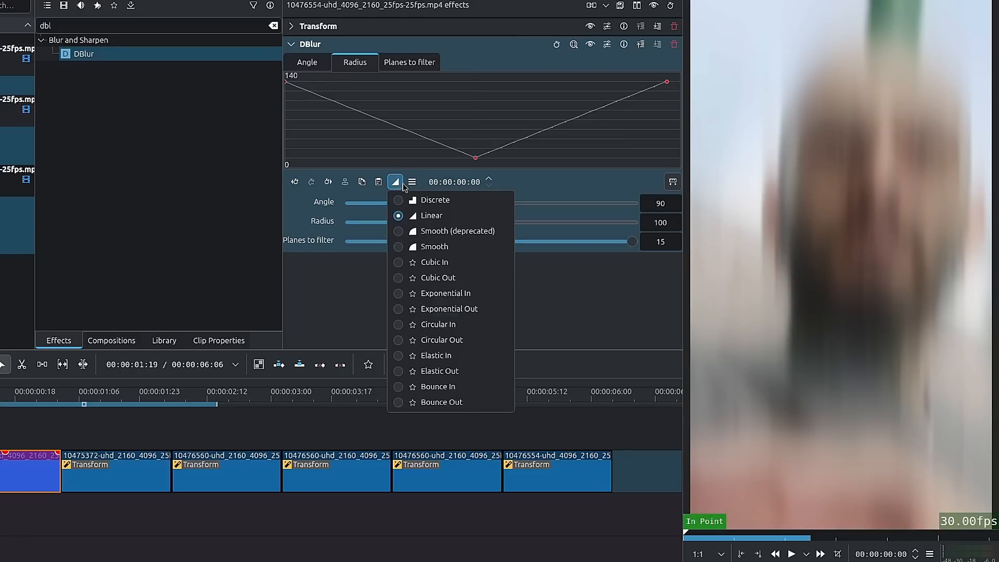
click(483, 276)
key(Right)
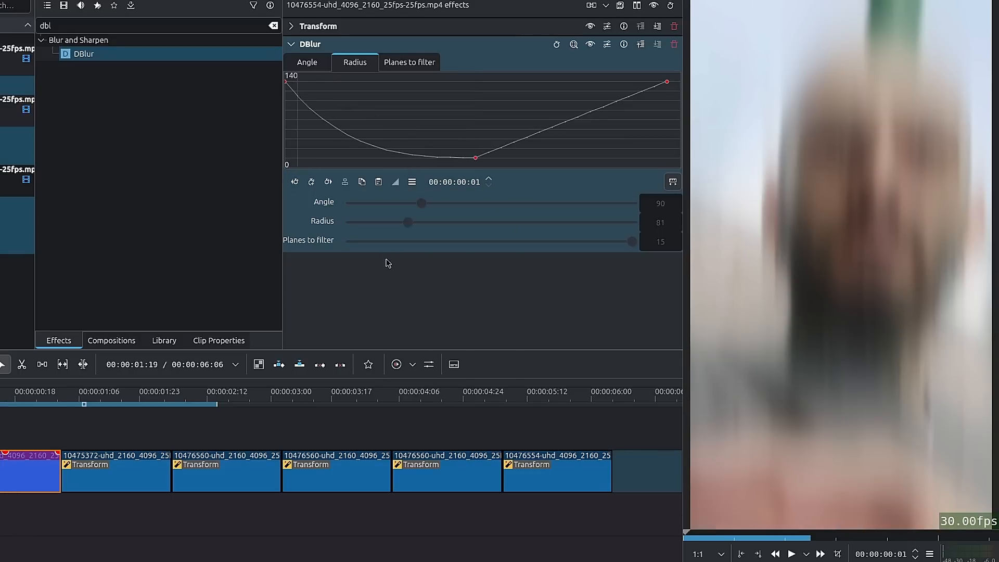
key(Right)
key(Right)
key(Right)
key(Right)
key(Right)
key(Right)
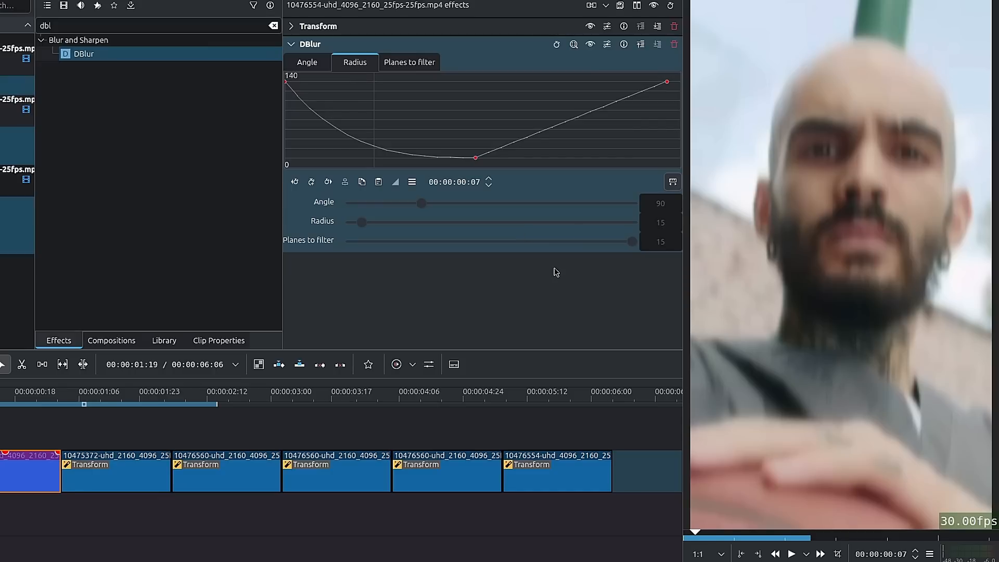
key(Right)
key(Right)
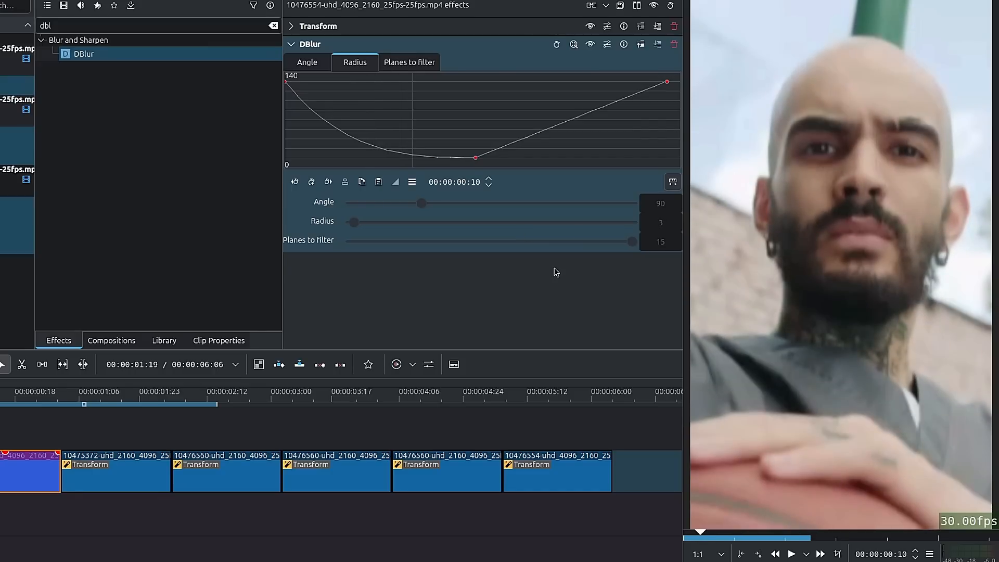
key(Left)
key(Left)
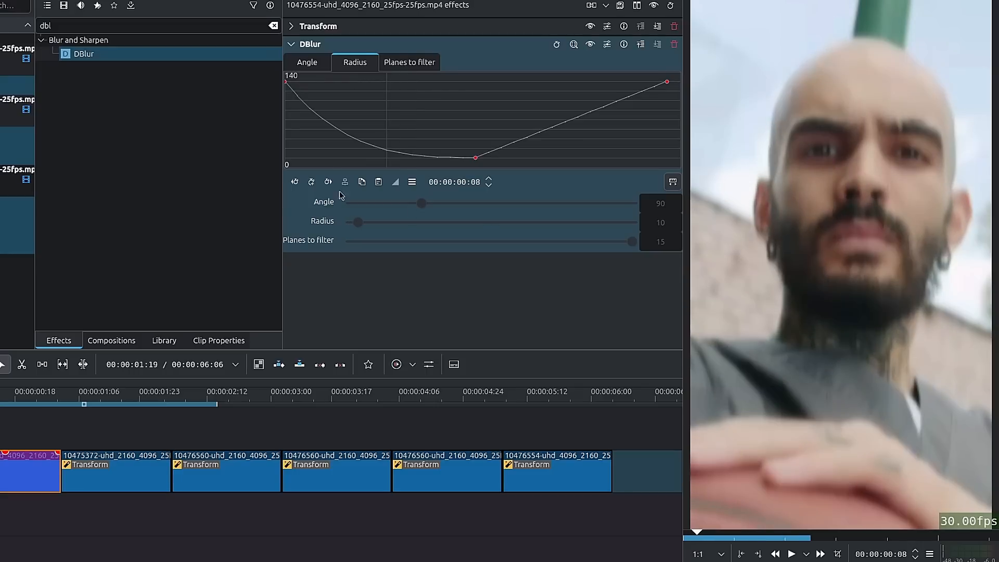
Step: Set DBlur's starting keyframe to Exponential Out interpolation and check the blur fade frame by frame up to 00:00:00:09
click(295, 182)
click(395, 182)
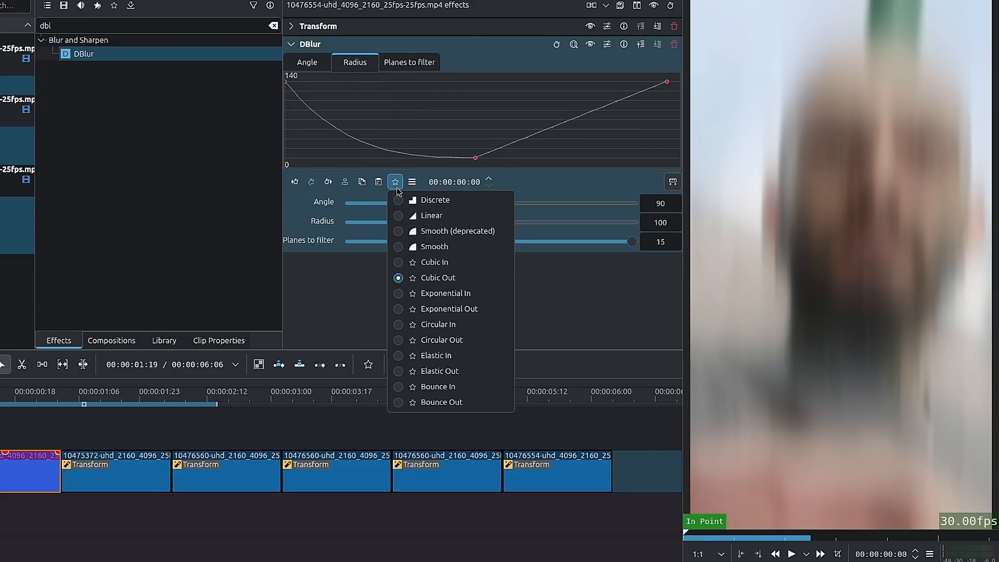
click(447, 309)
key(Right)
key(Right)
key(Right)
key(Right)
key(Right)
key(Right)
key(Right)
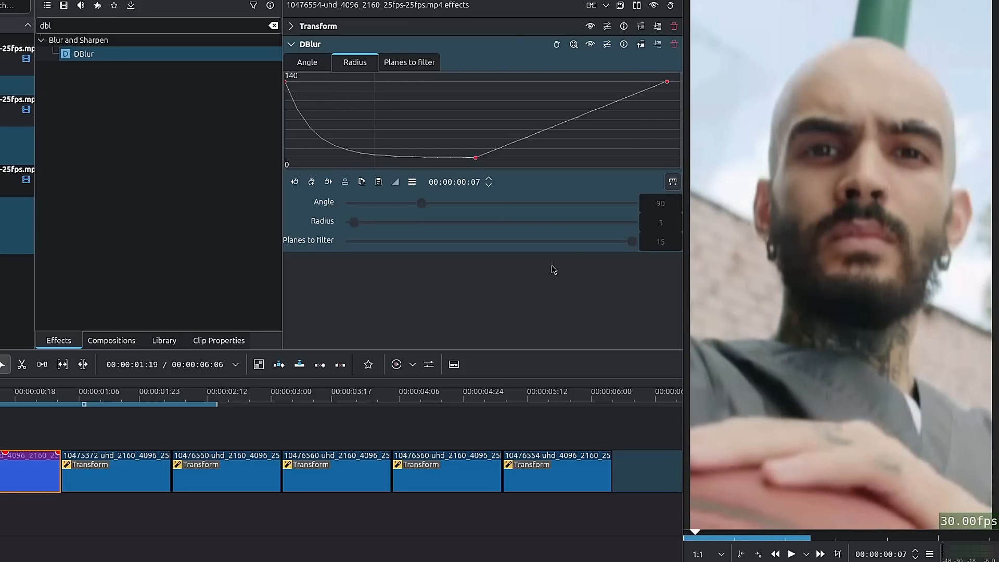
key(Right)
key(Right)
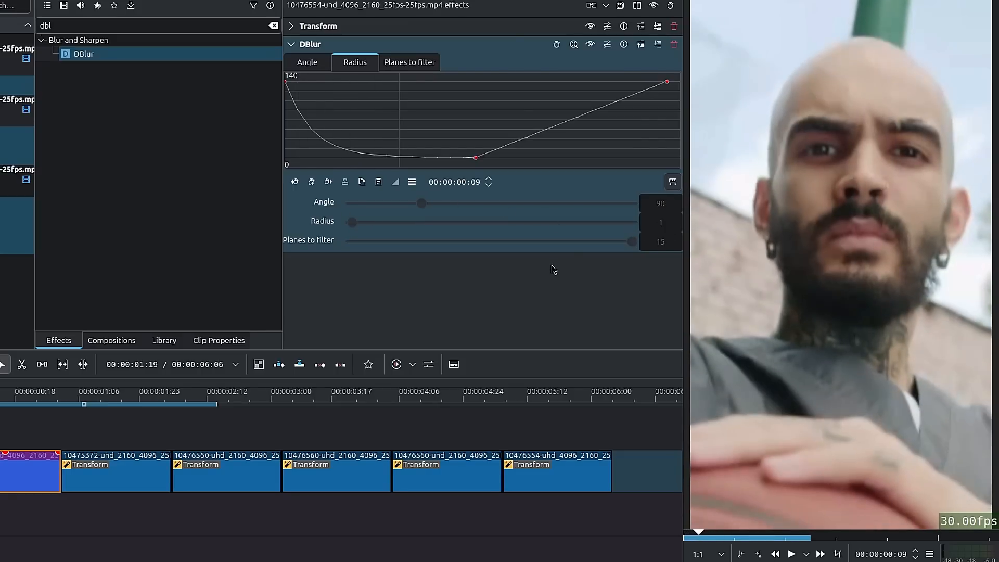
Step: Try Cubic In on the DBlur keyframe at 00:00:00:15 and set its interpolation to Exponential In instead
click(327, 183)
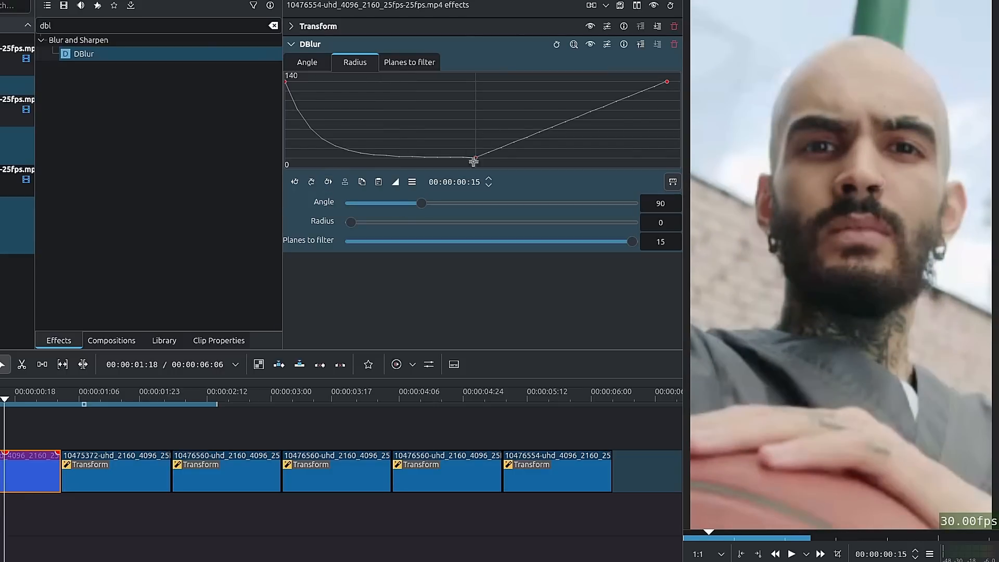
click(396, 182)
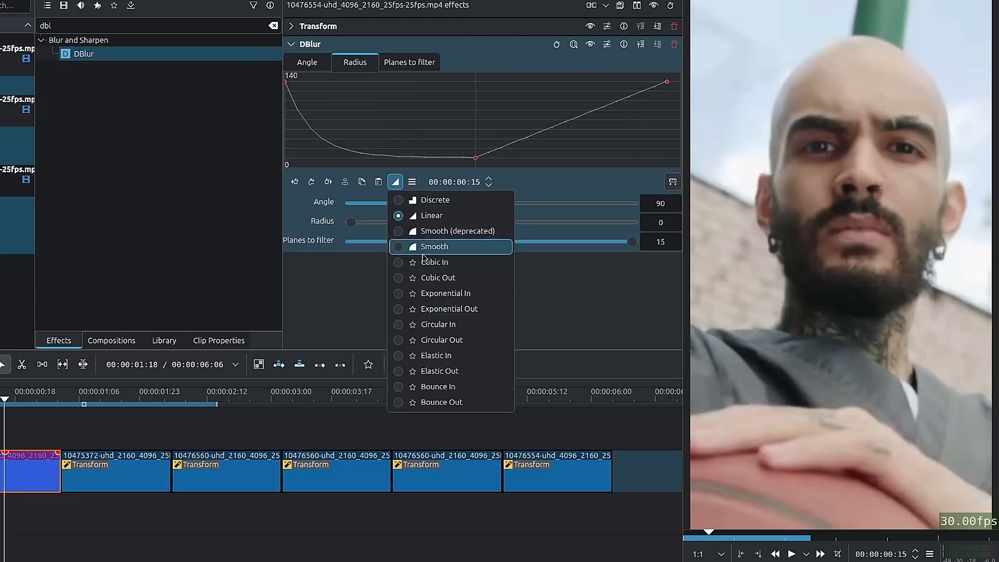
click(455, 264)
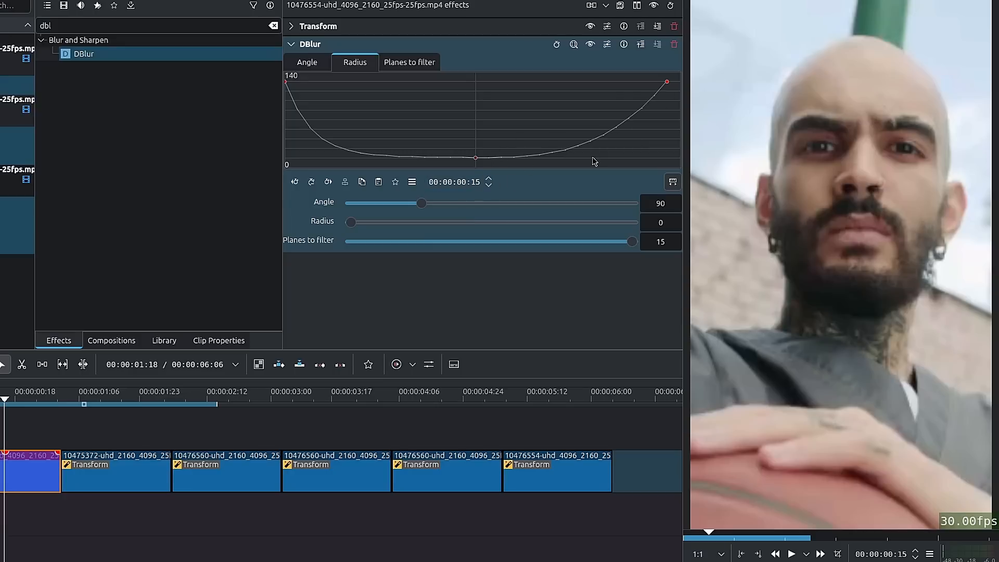
click(396, 182)
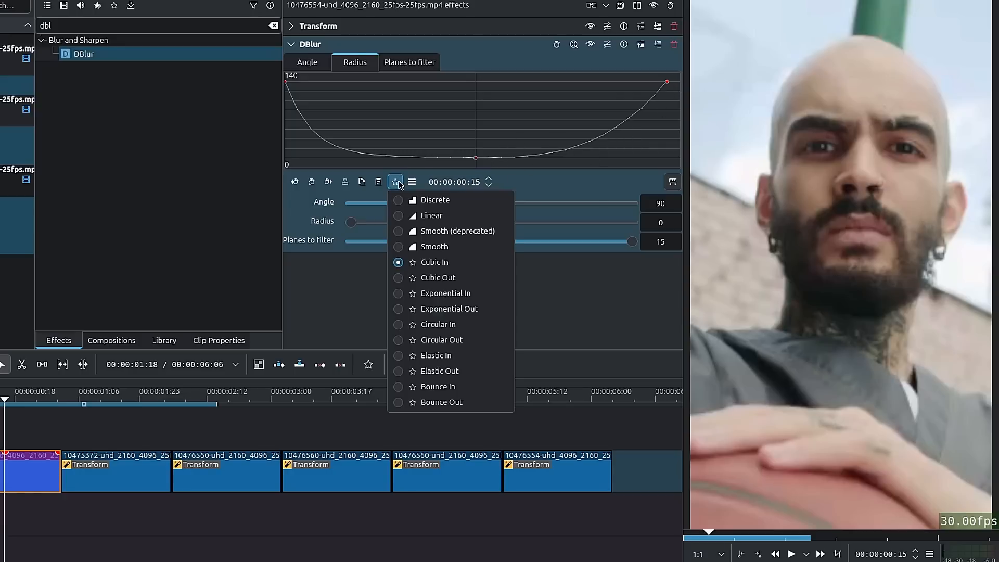
click(474, 294)
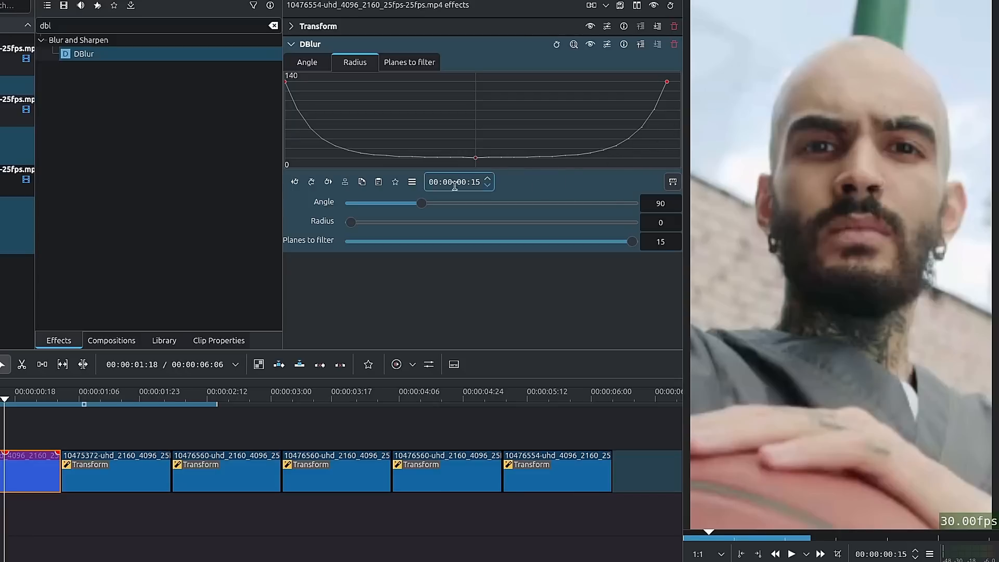
Step: Compare Circular In interpolation on the DBlur keyframe at 00:00:00:15 and return it to Exponential In
click(395, 181)
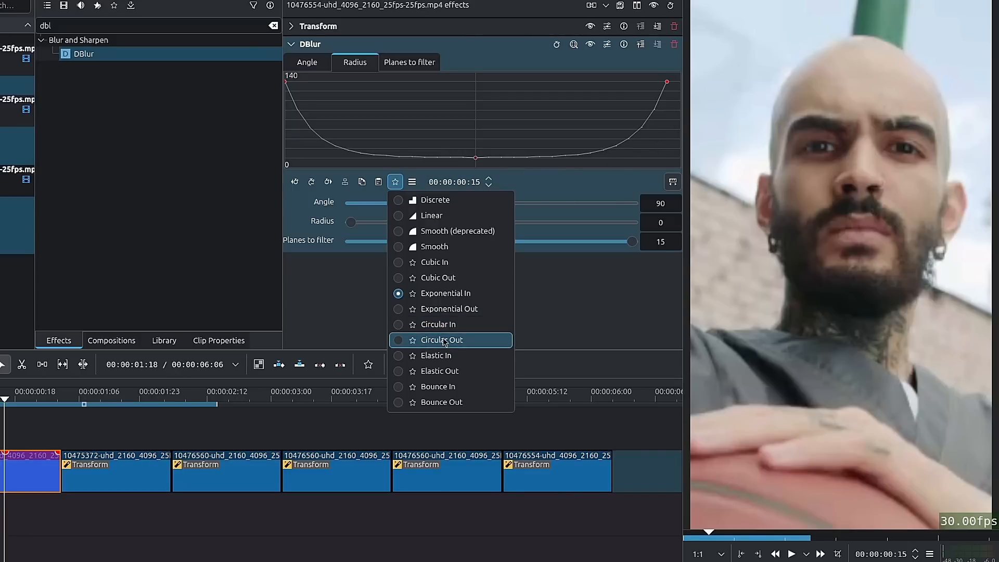
click(465, 325)
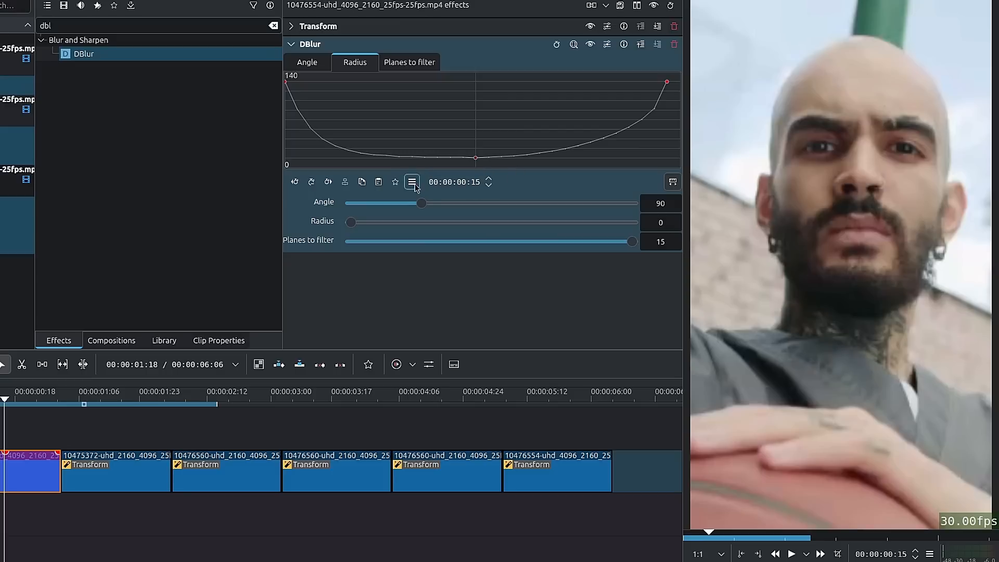
click(395, 182)
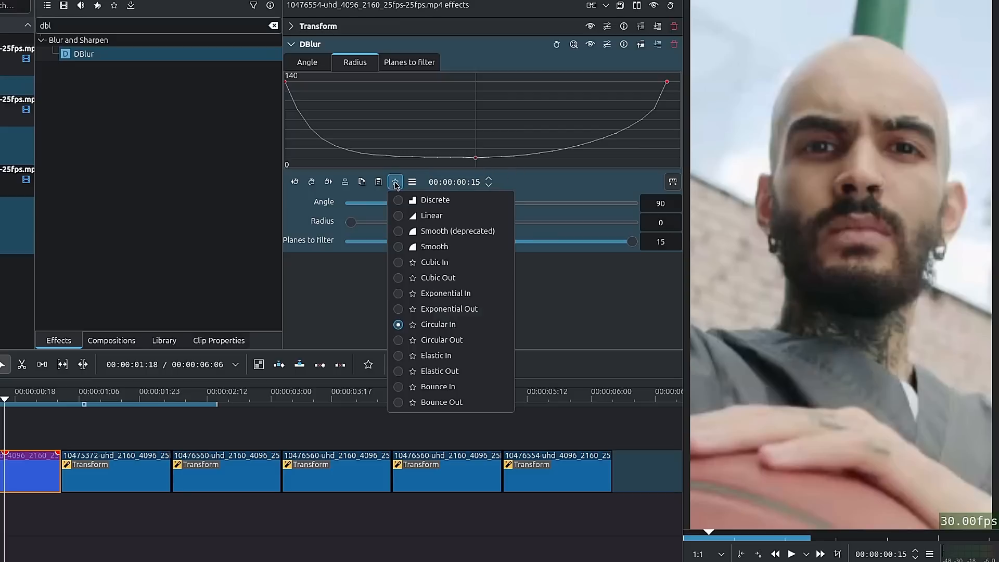
click(480, 294)
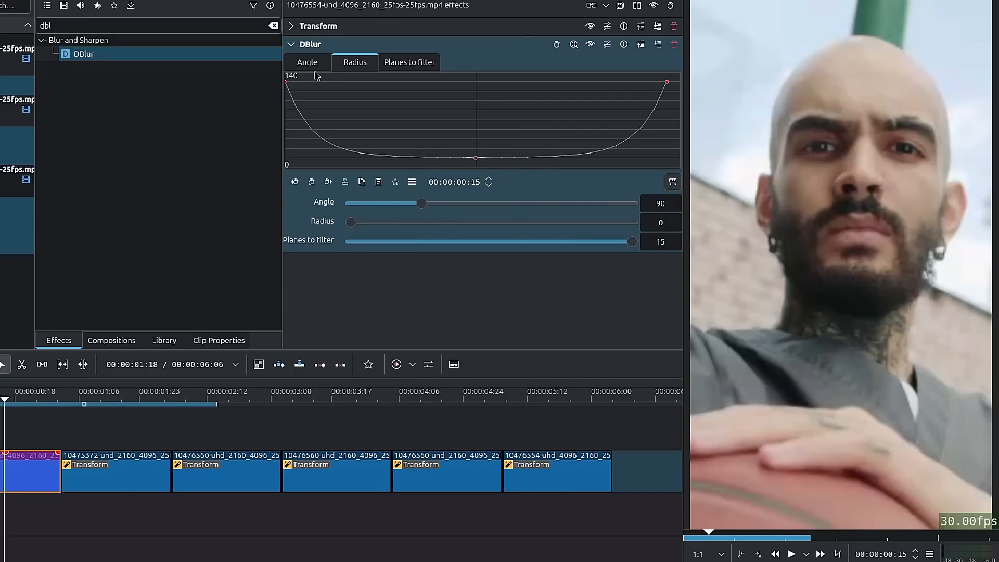
Step: Hide the DBlur curve and settings, find the Exposure effect with "expo" and apply it to the first clip
click(673, 182)
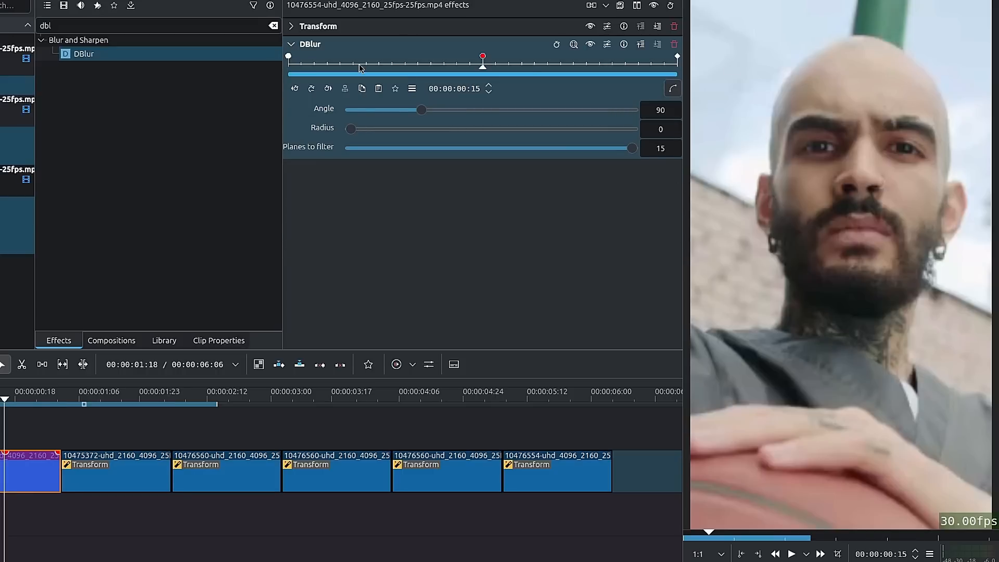
click(291, 44)
click(233, 31)
key(ctrl+a)
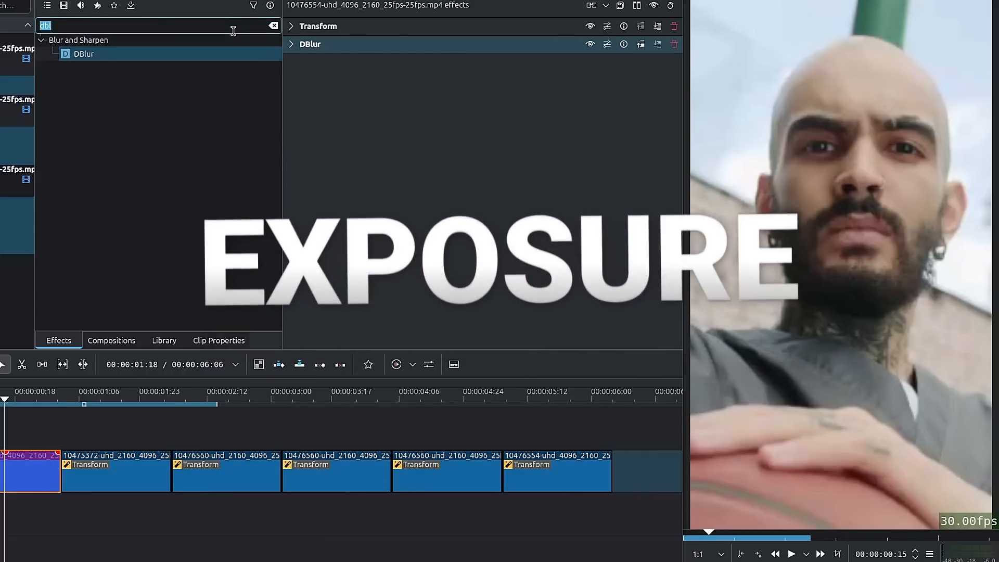
text(expo)
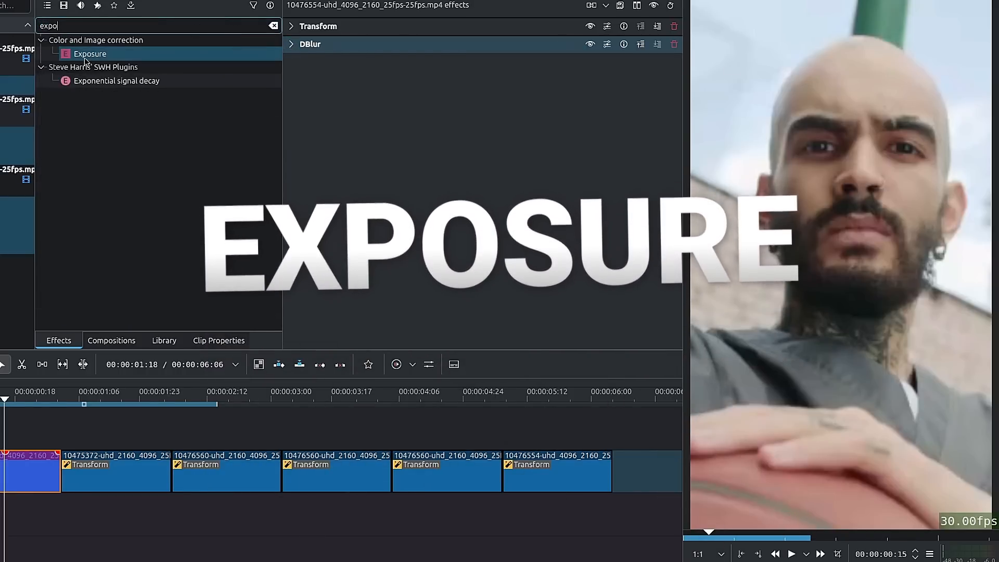
drag(90, 54, 349, 118)
Step: Search the effects for "brigh" to look up the brightness effects
click(188, 26)
key(ctrl+a)
text(brigh)
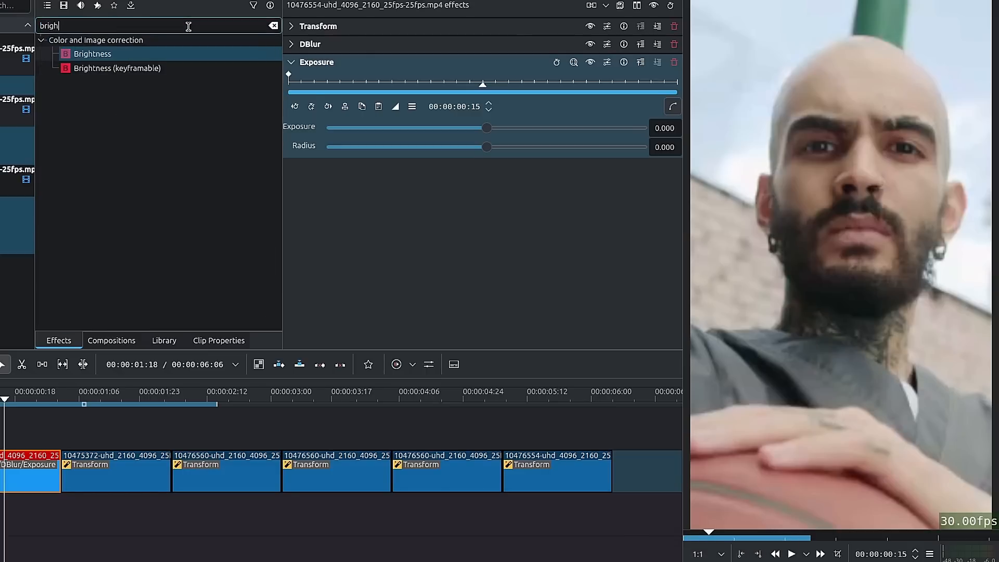
Step: Set Exposure to 0.8 at the first clip's starting keyframe and add a matching keyframe at 00:00:01:00
click(302, 106)
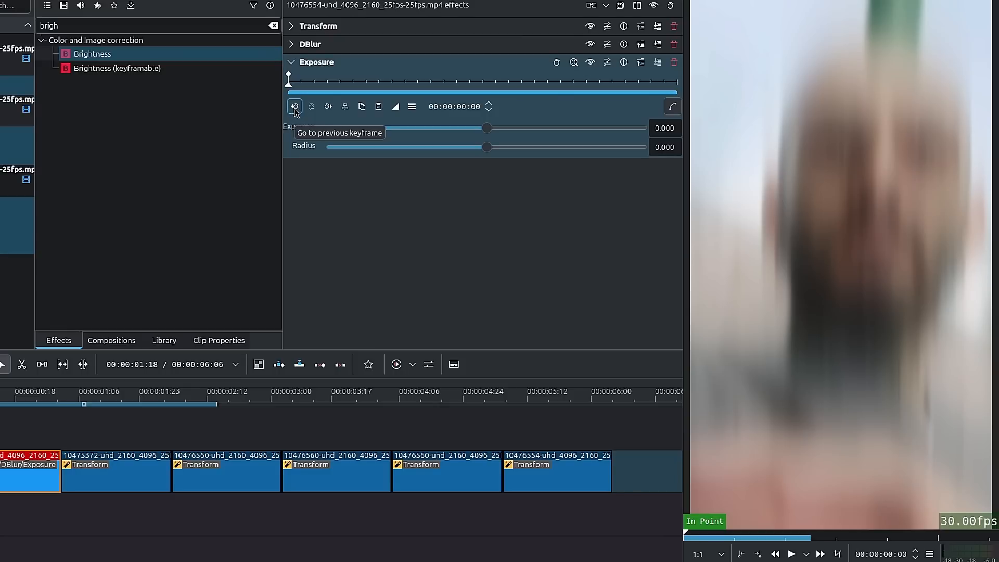
double_click(673, 126)
text(0.8)
key(Return)
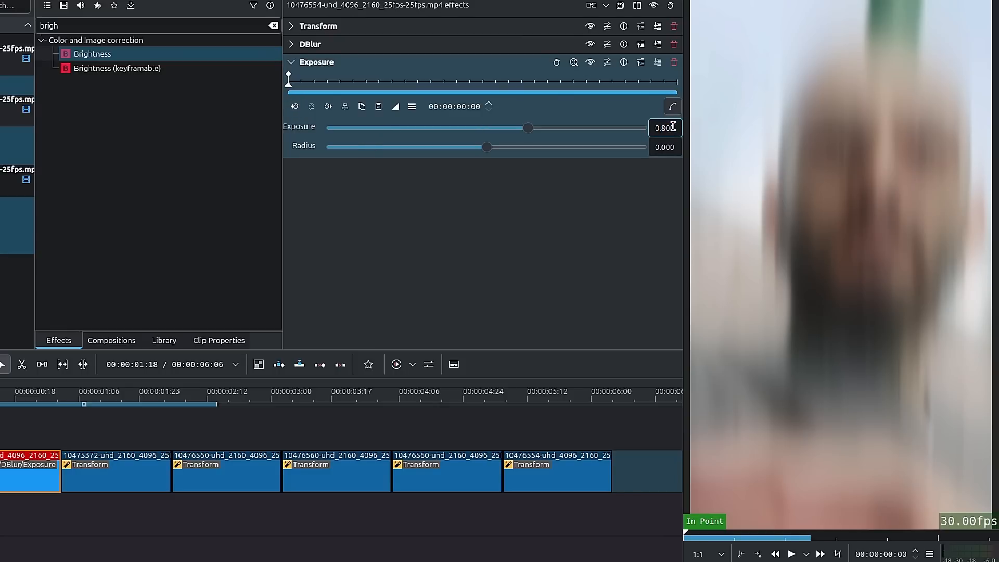
click(329, 107)
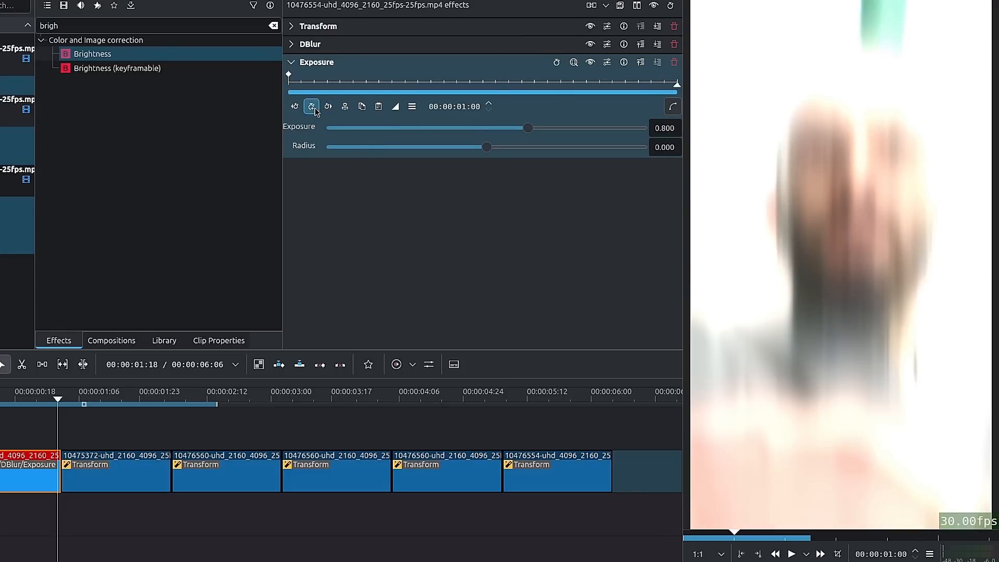
click(311, 106)
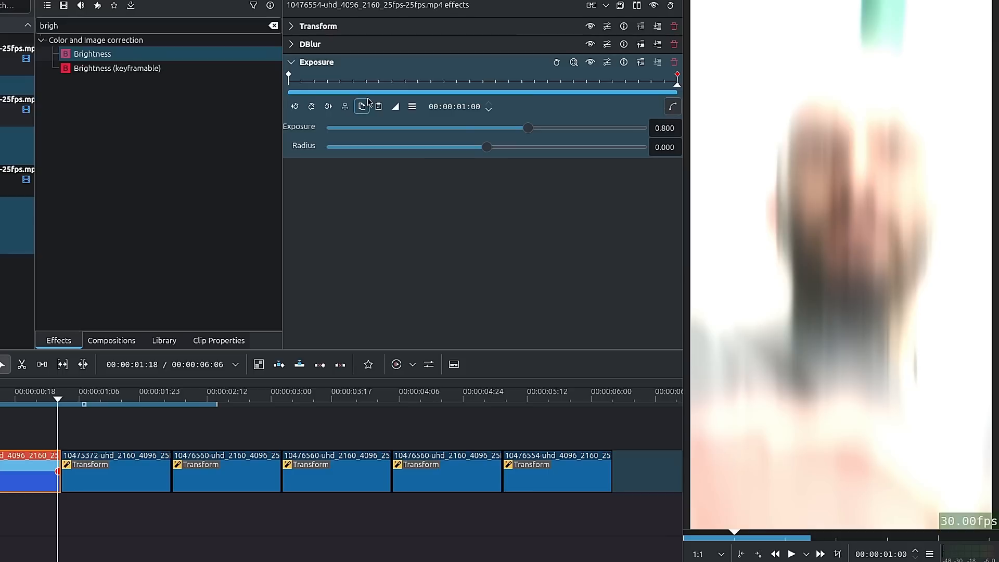
Step: Add an Exposure keyframe at 00:00:00:08 of the first clip with an exposure of 0
drag(432, 82, 306, 89)
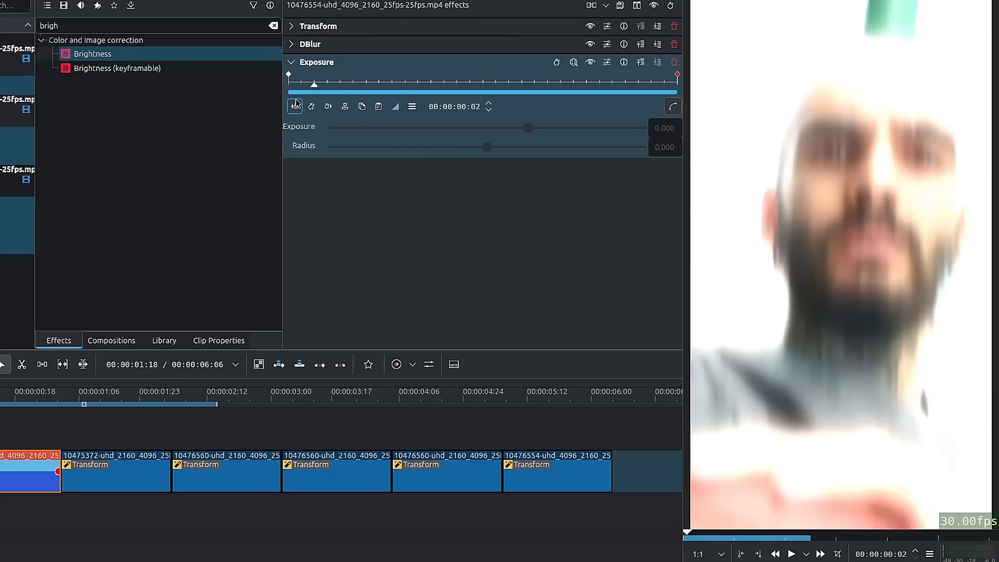
click(295, 106)
key(Right)
key(Right)
key(Right)
key(Right)
key(Right)
key(Right)
key(Right)
key(Right)
click(311, 107)
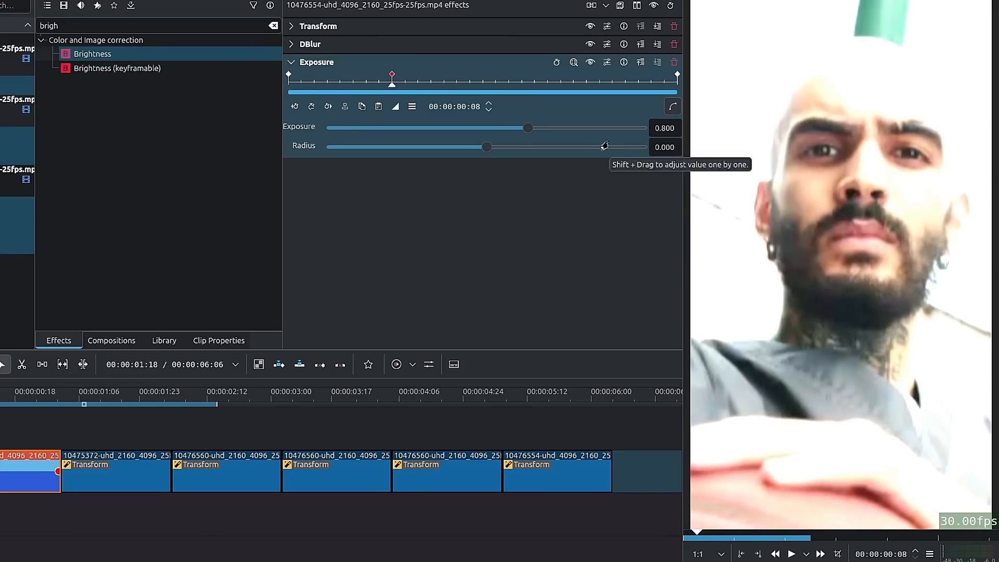
double_click(665, 127)
text(0)
key(Return)
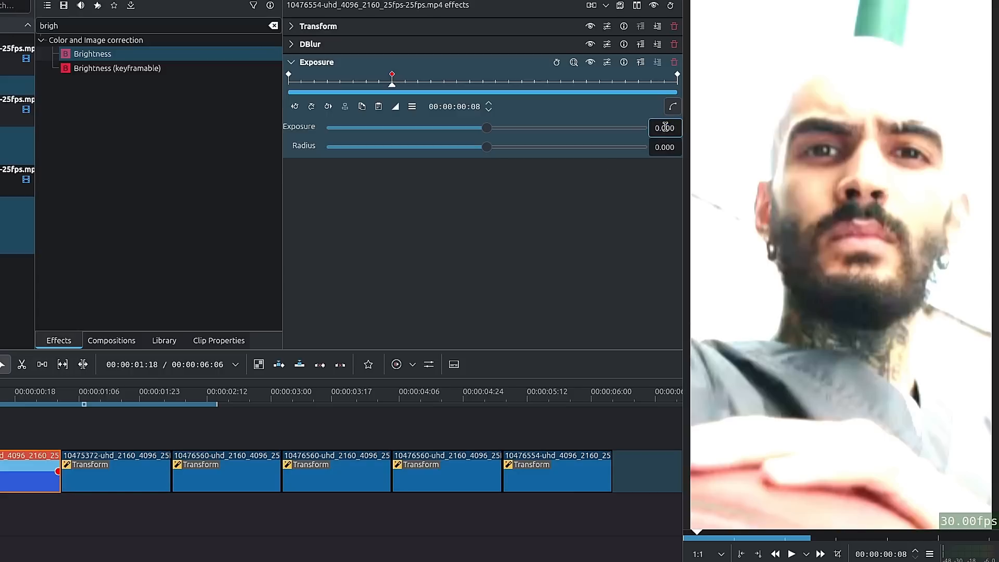
Step: Add an Exposure keyframe at 00:00:00:22 of the first clip with an exposure of 0
click(328, 106)
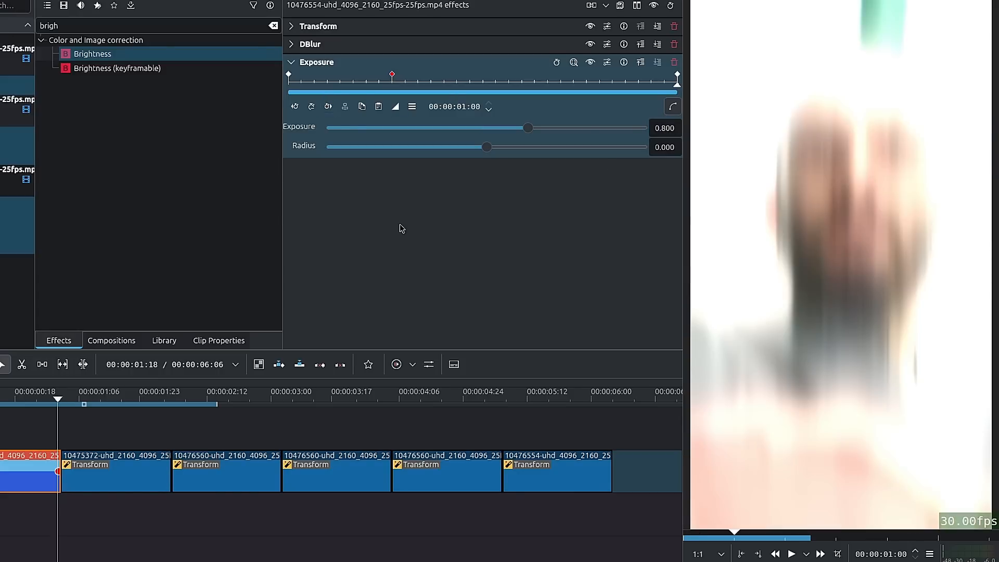
key(Left)
key(Left)
key(Left)
key(Left)
key(Left)
key(Left)
key(Left)
key(Left)
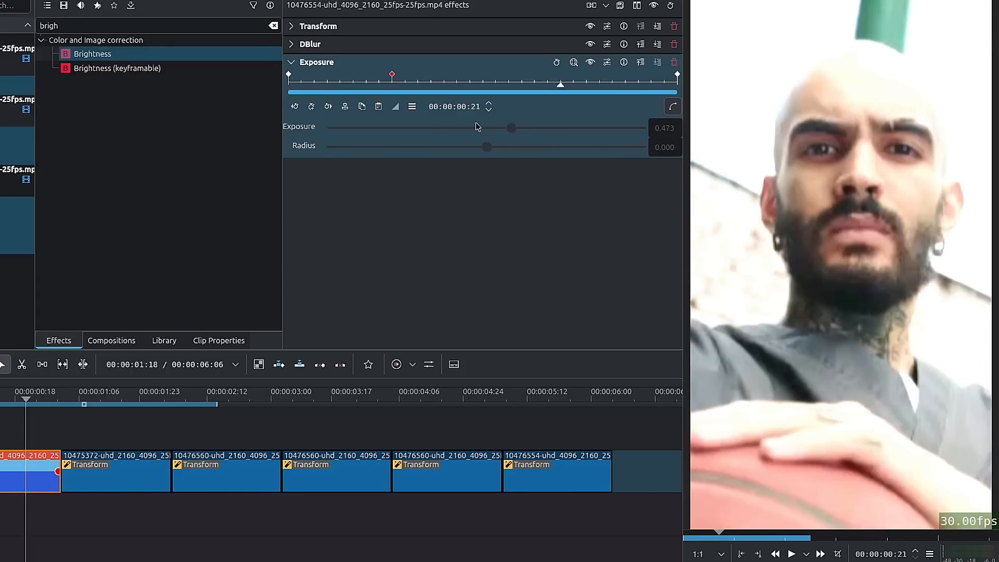
click(311, 107)
double_click(671, 128)
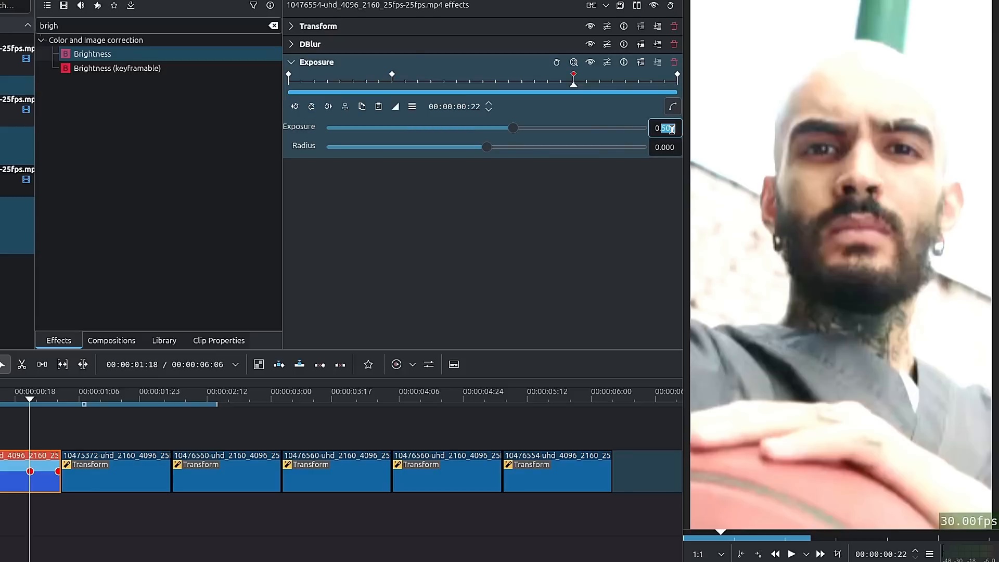
text(000)
key(Return)
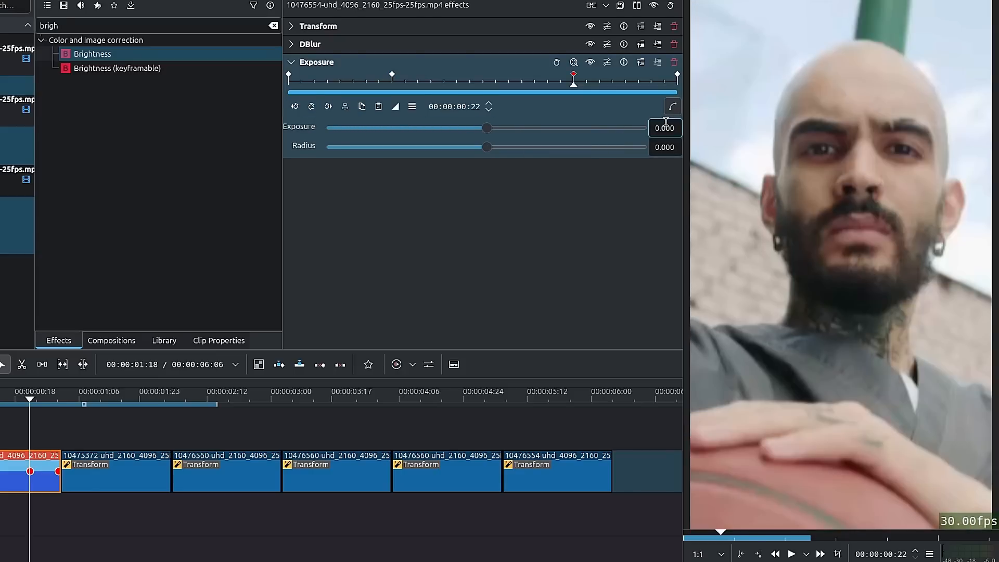
Step: Display the first clip's Exposure curve and set its starting keyframe's interpolation to Cubic Out
click(673, 107)
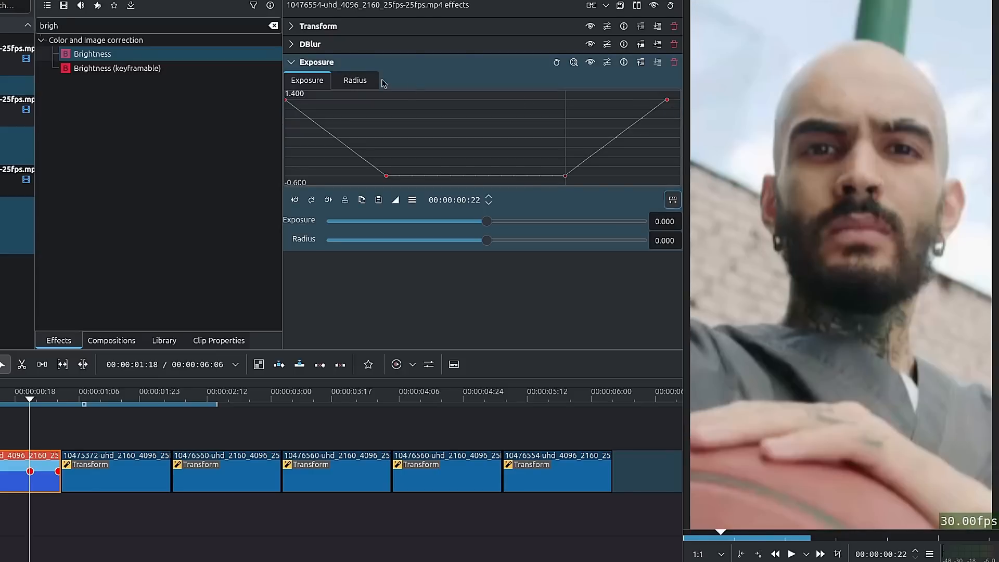
click(294, 200)
click(396, 200)
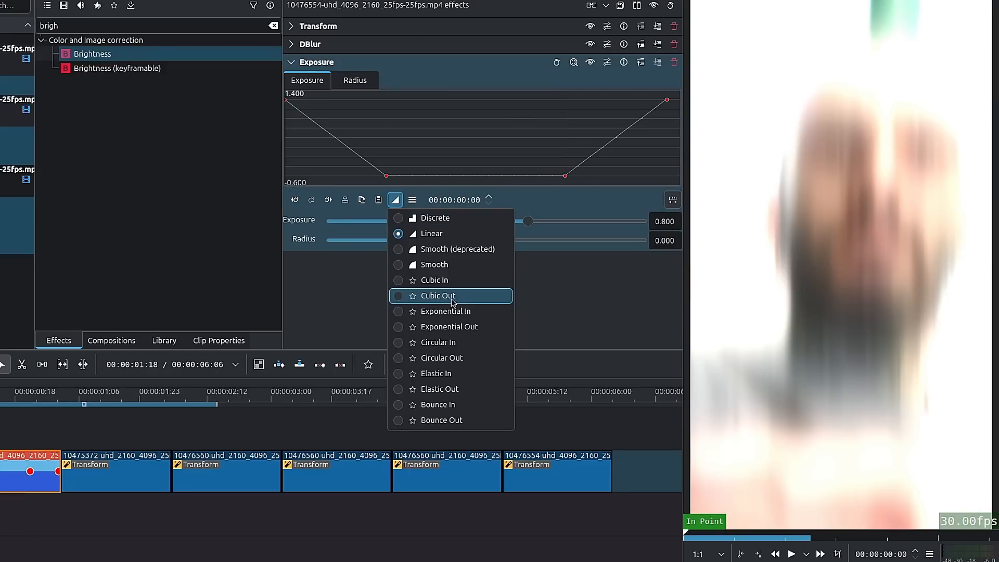
click(475, 297)
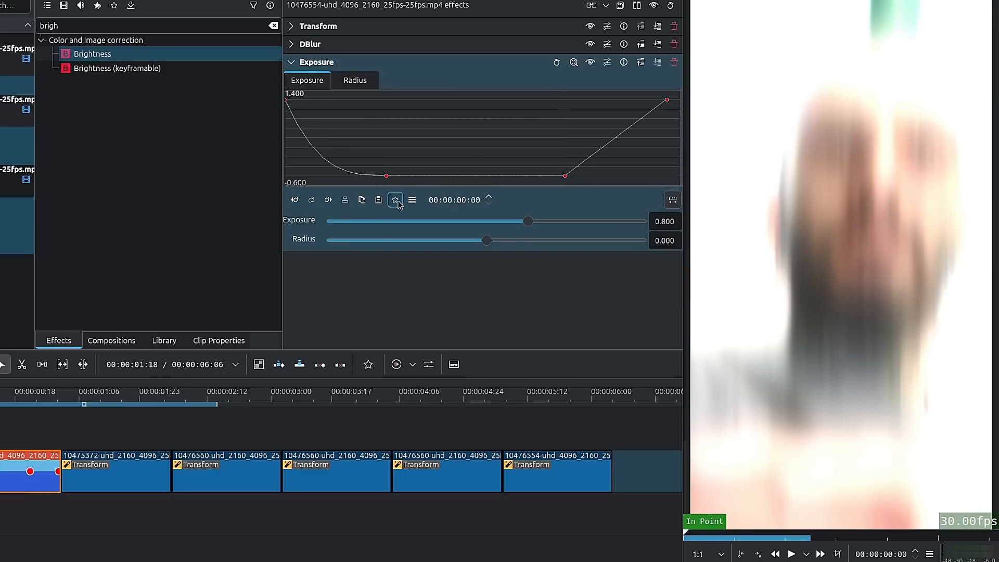
Step: Set the Exposure keyframe at 00:00:00:22 of the first clip to Cubic In and collapse the effect
click(384, 172)
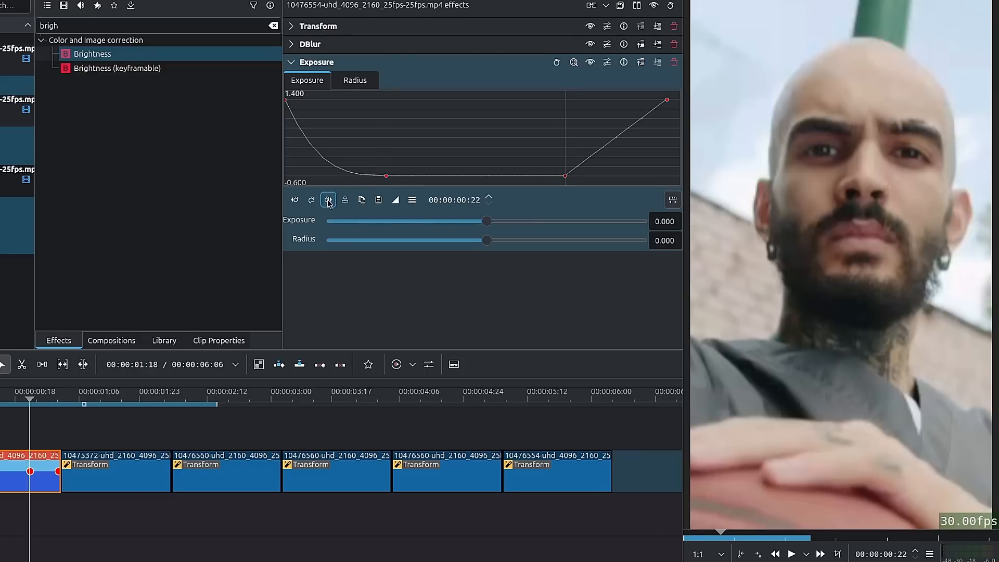
click(395, 200)
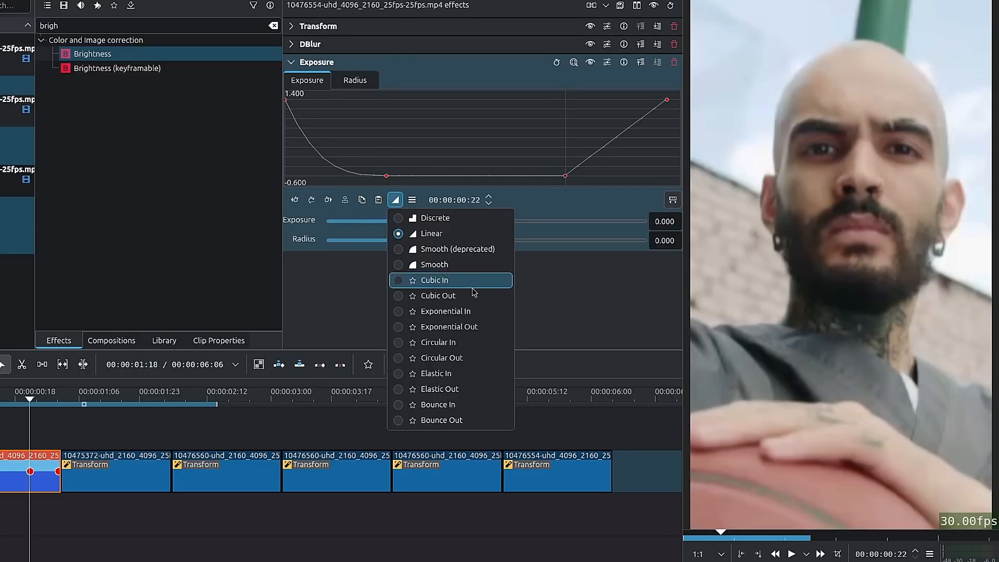
click(439, 280)
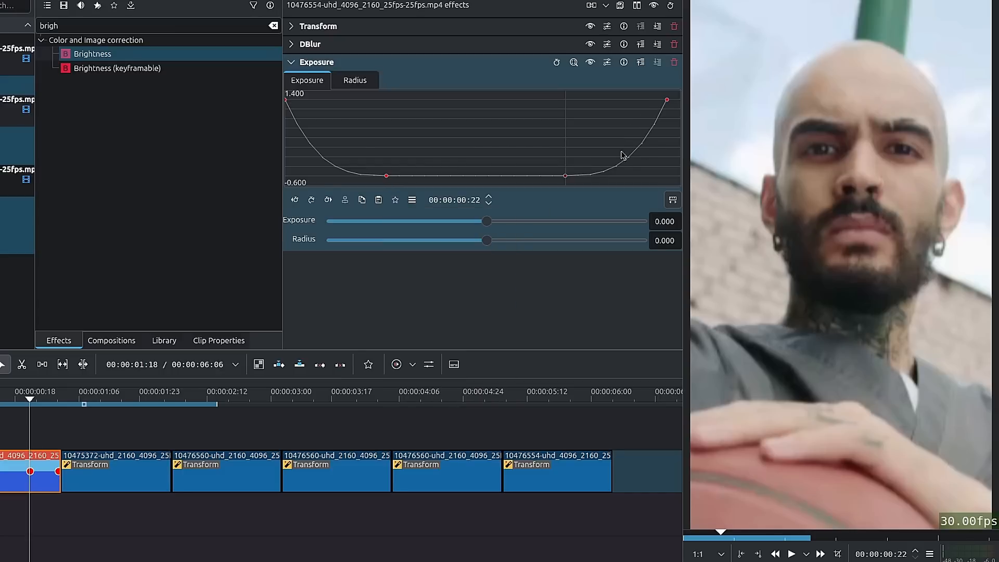
click(291, 62)
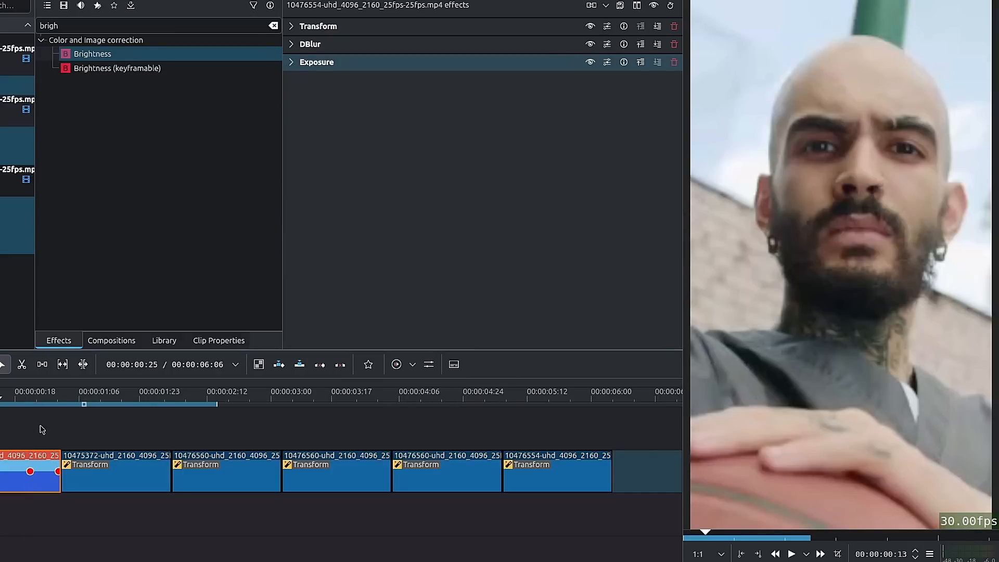
Step: Add another Transform effect to the first clip and set its starting keyframe to 120% scale with Cubic Out interpolation
drag(376, 396, 340, 124)
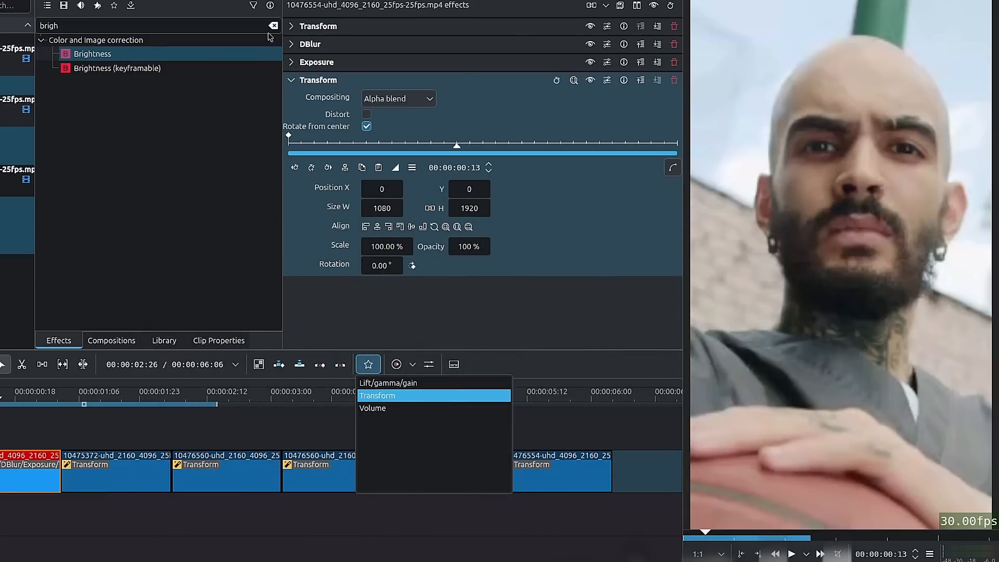
click(295, 167)
click(295, 167)
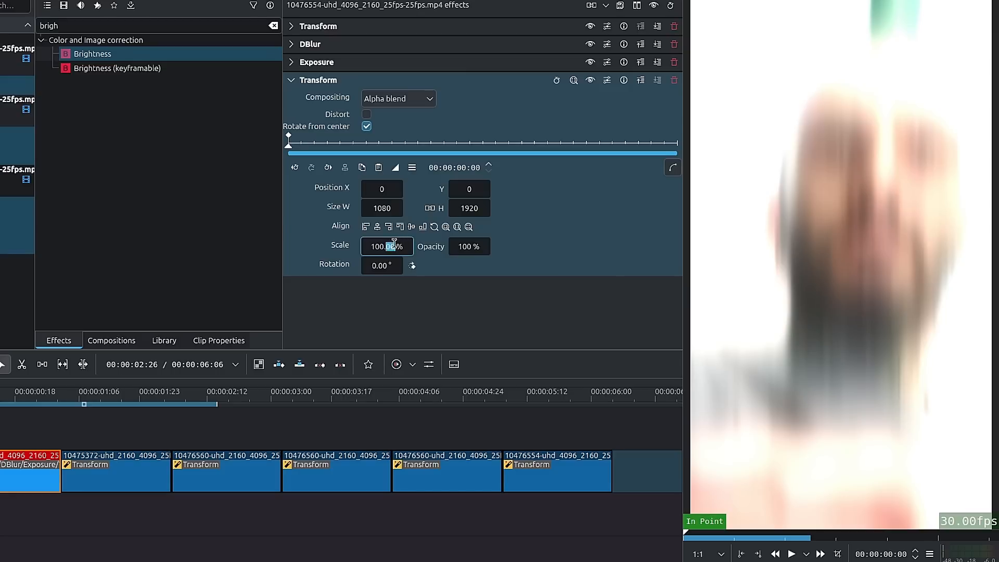
key(ctrl+a)
text(120)
key(Return)
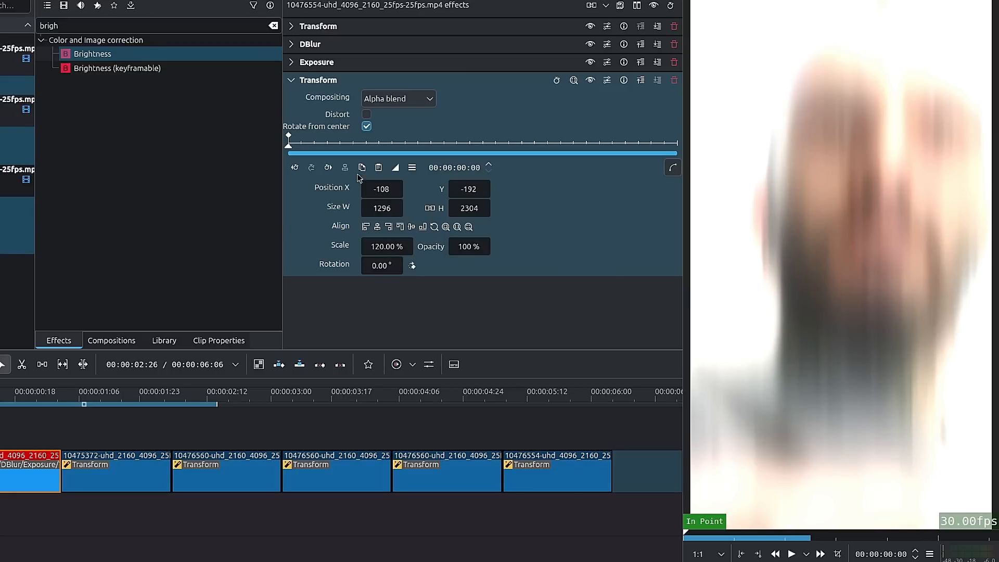
click(395, 167)
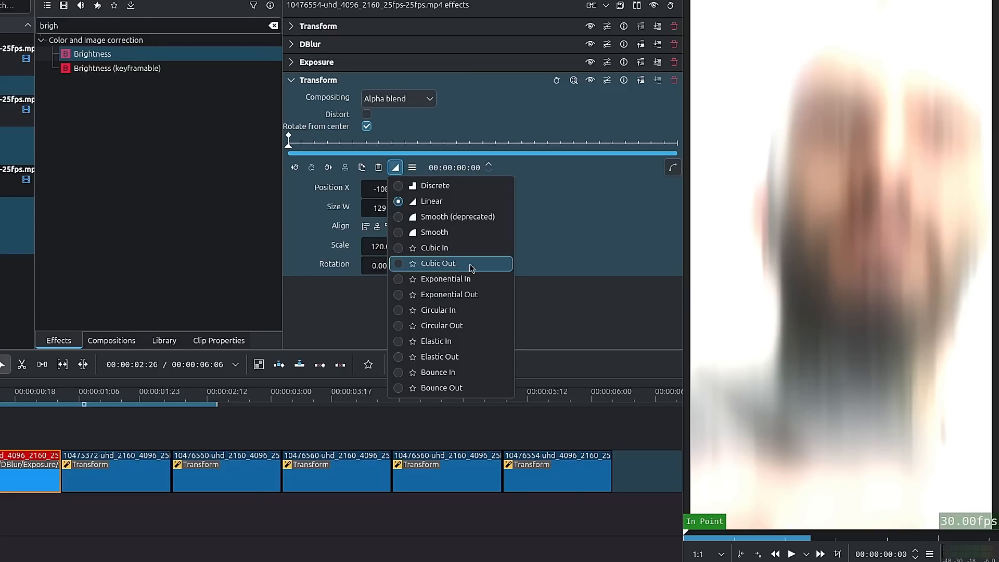
click(471, 265)
Step: Add a keyframe at 00:00:01:00 of the new Transform effect with the scale at 100%
click(328, 172)
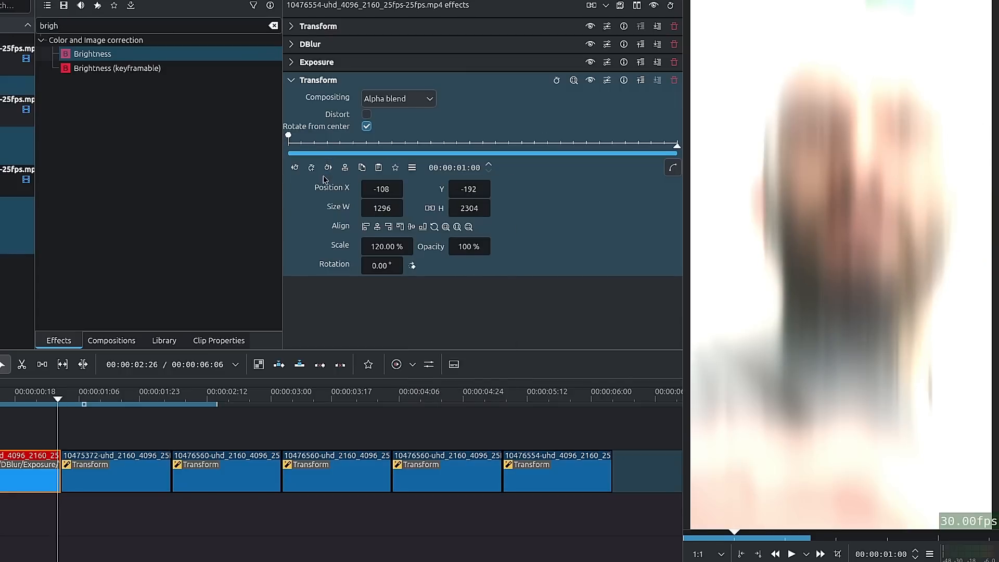
click(311, 167)
double_click(396, 246)
text(10)
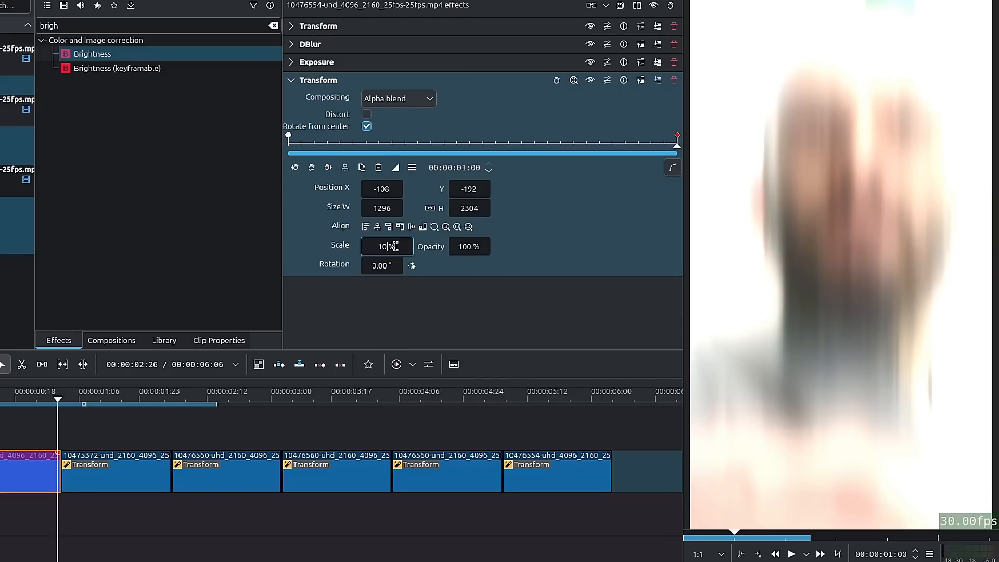
key(Return)
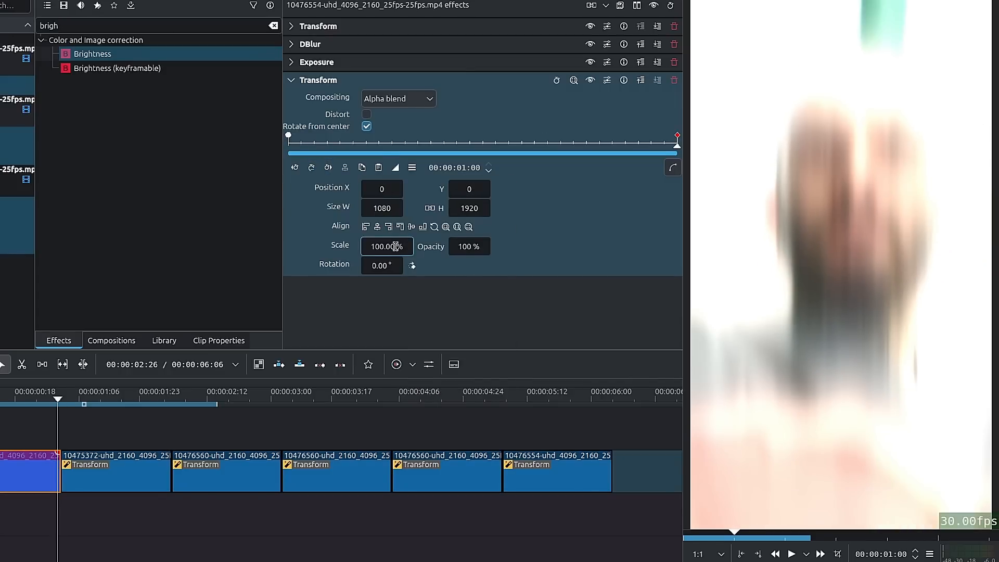
Step: Inspect the new Transform effect's width curve and play the first clip to check the zoom
click(672, 168)
click(415, 146)
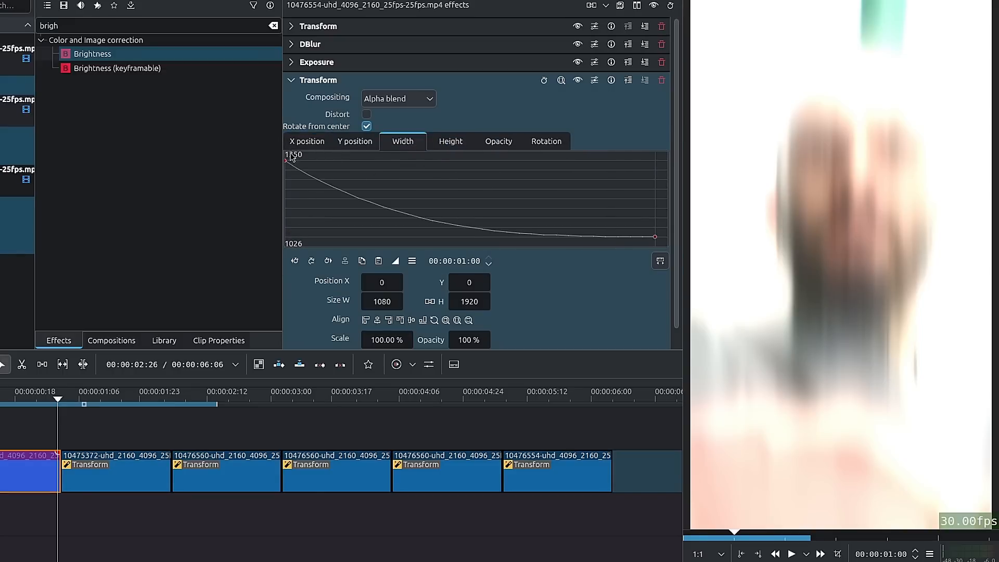
drag(299, 216, 458, 232)
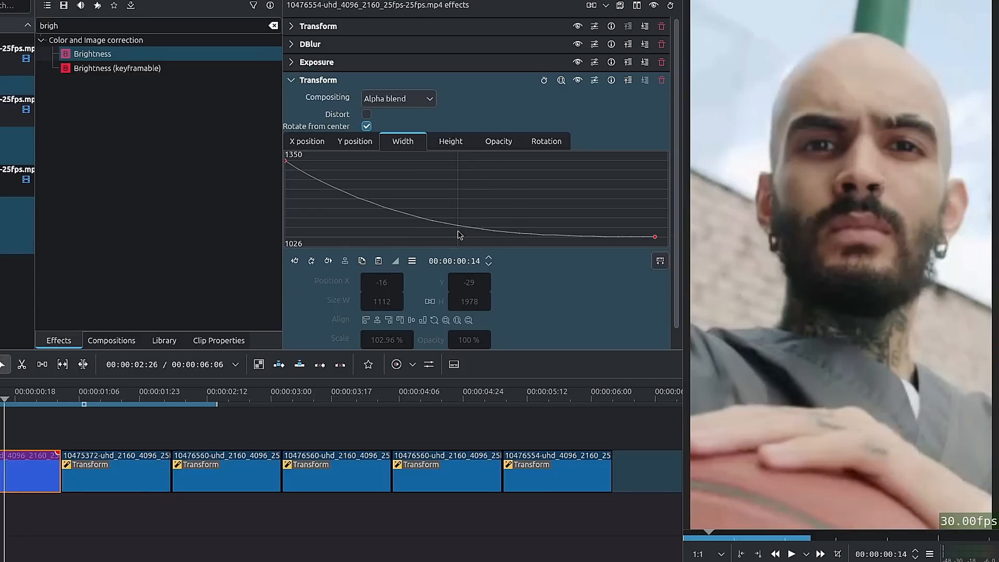
key(Home)
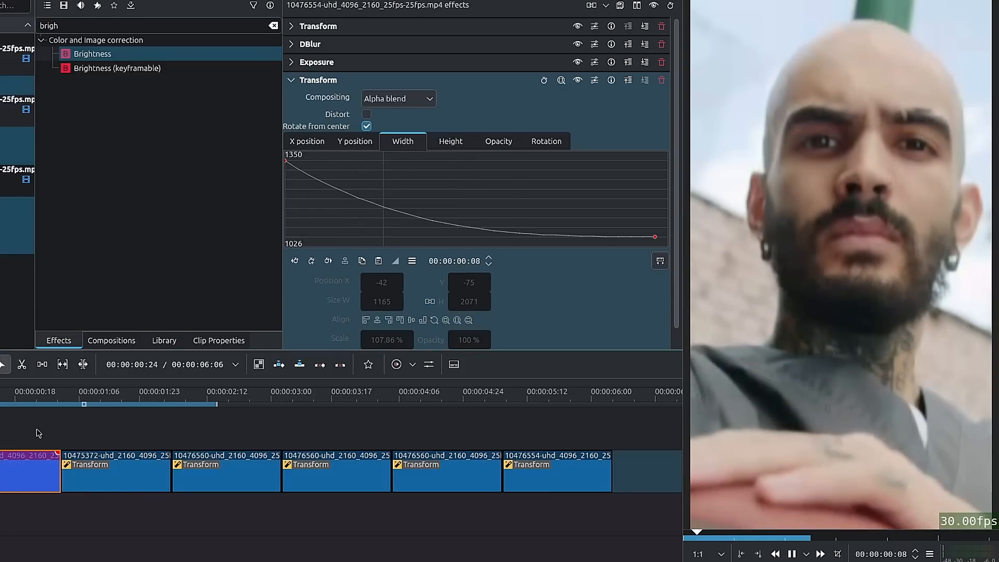
click(933, 418)
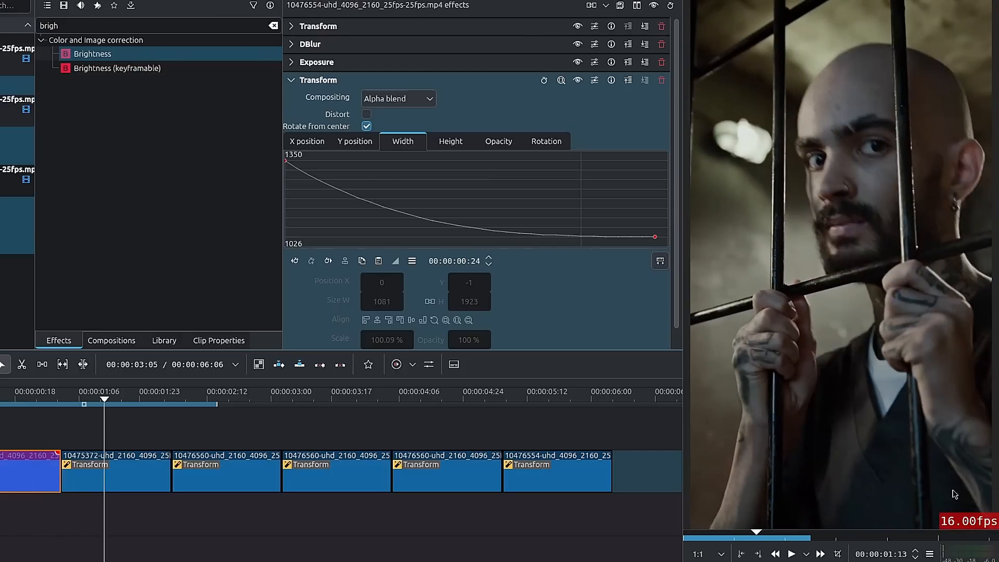
click(291, 80)
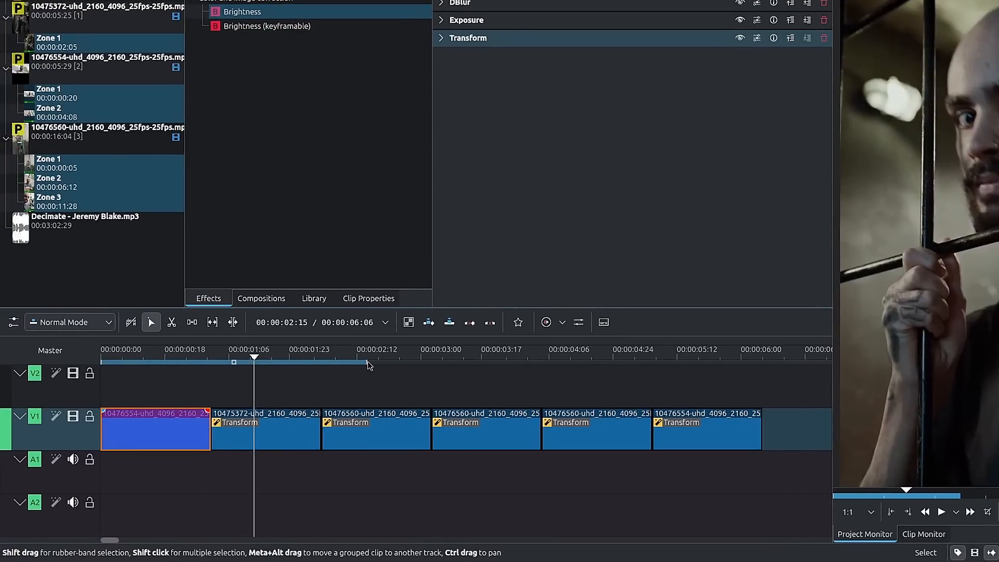
Step: Shorten the timeline zone to end at 00:00:01:05 and render its timeline preview using proxy clips
drag(367, 365, 229, 371)
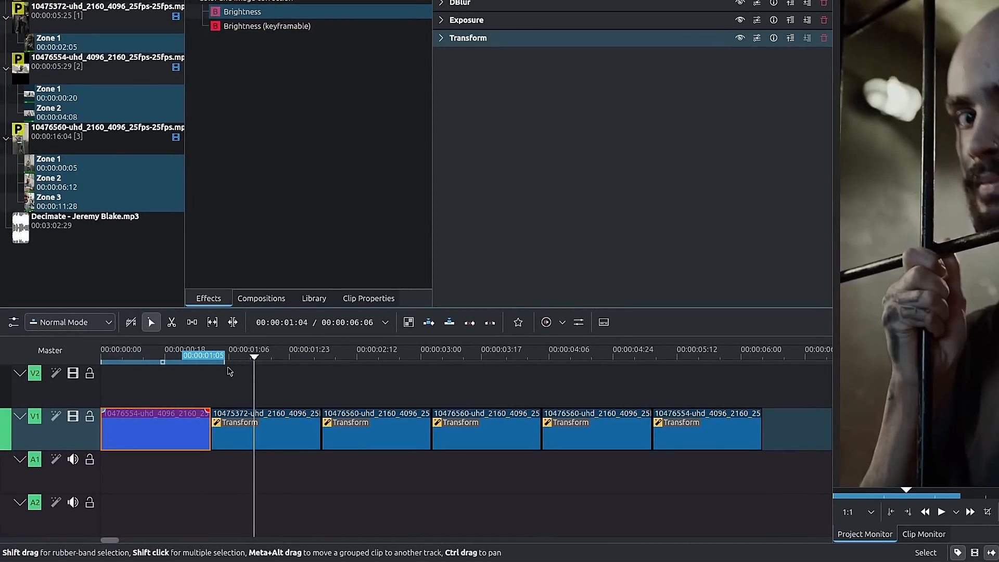
click(564, 324)
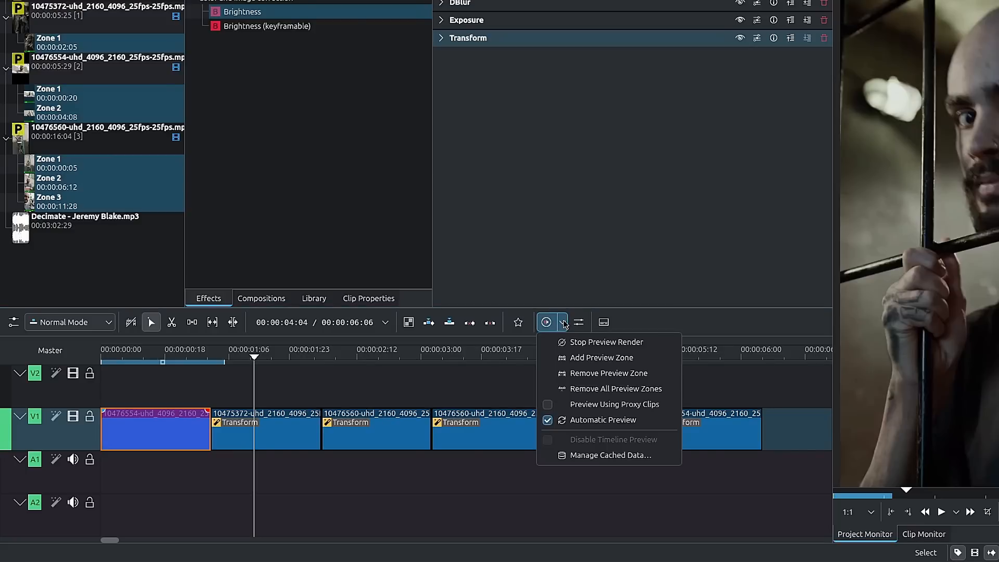
click(641, 410)
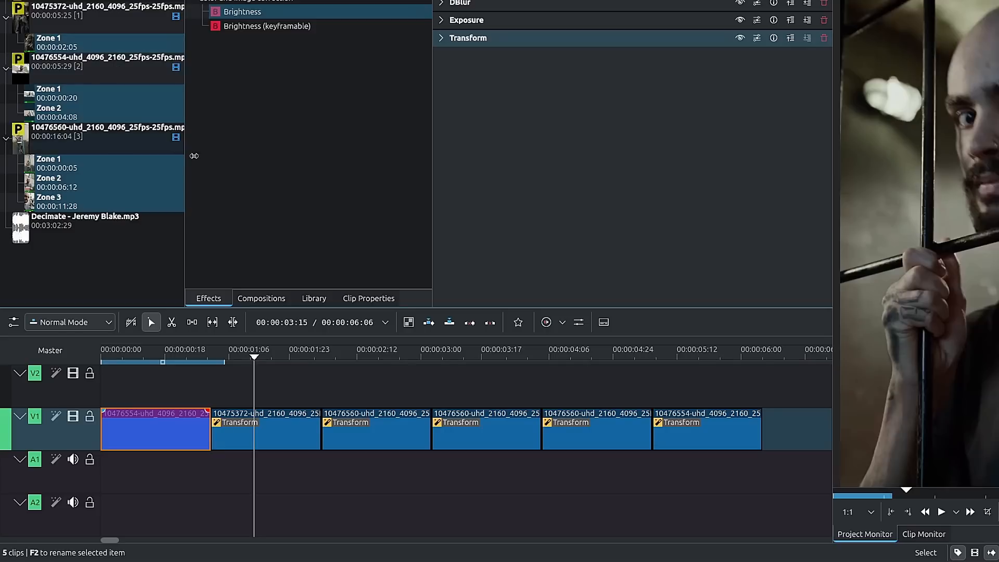
click(546, 323)
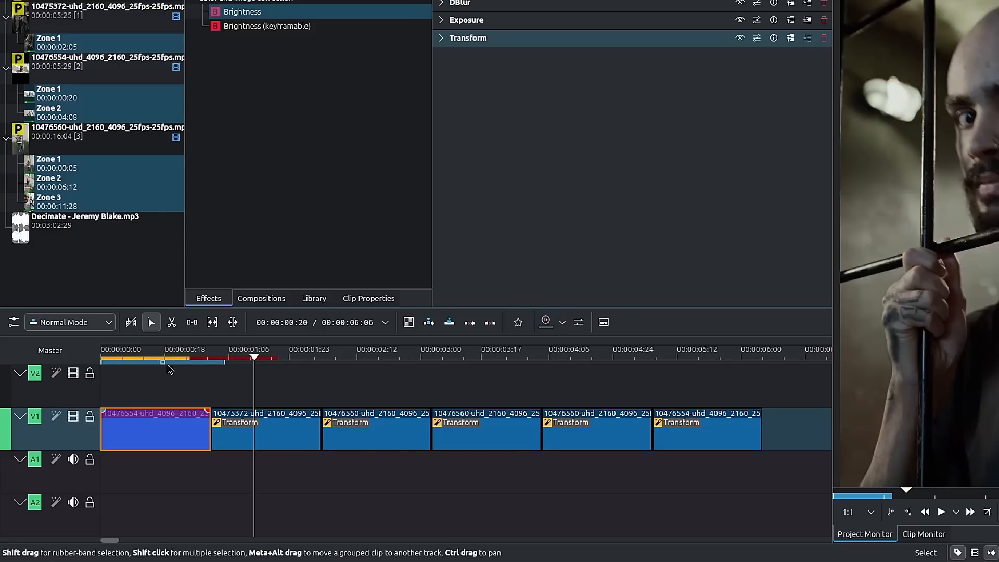
Step: Play the rendered preview of the first clip from the start of the timeline
drag(142, 353, 101, 355)
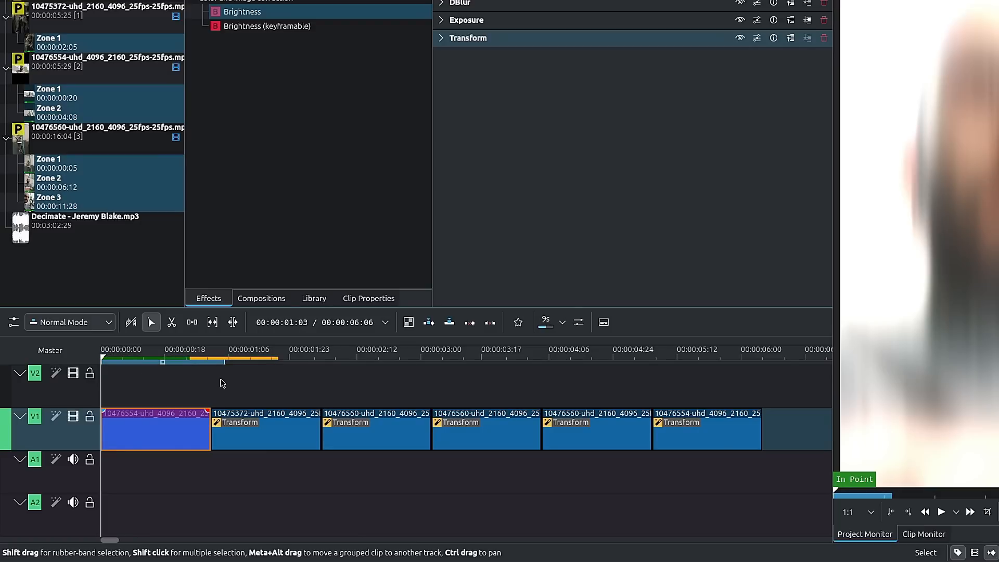
key(space)
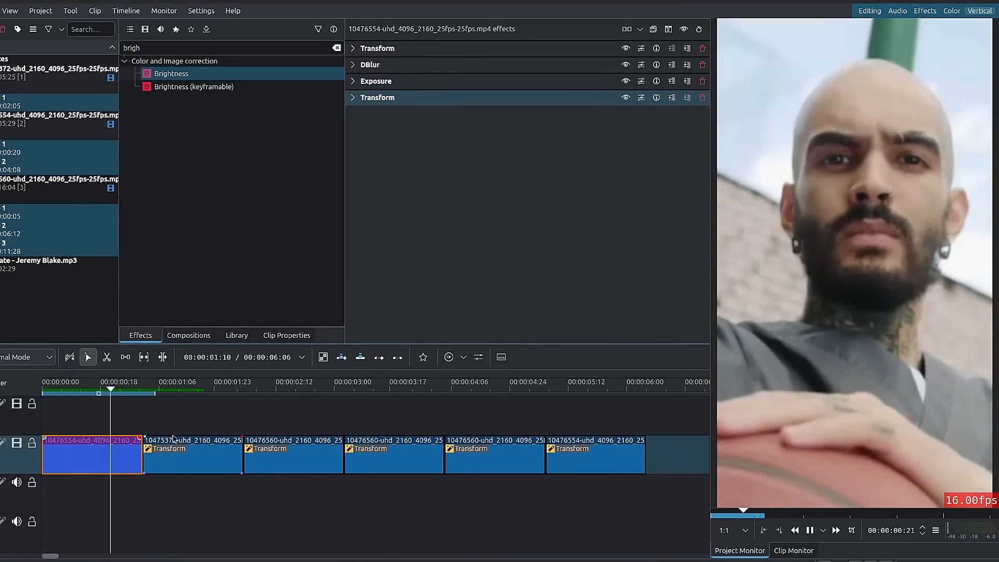
key(space)
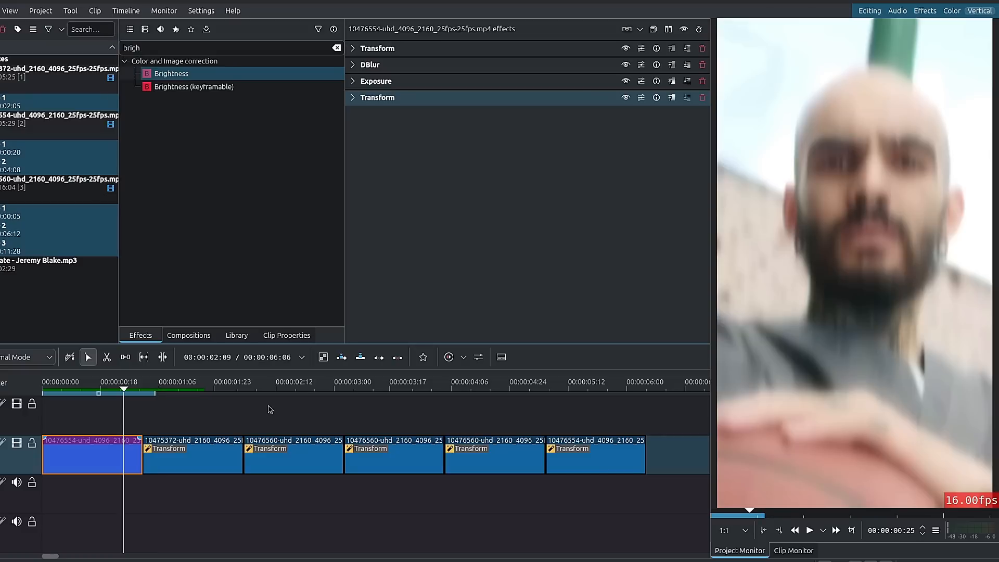
Step: Add one more Transform effect to the first clip with a scale of 120% at its starting keyframe
click(423, 357)
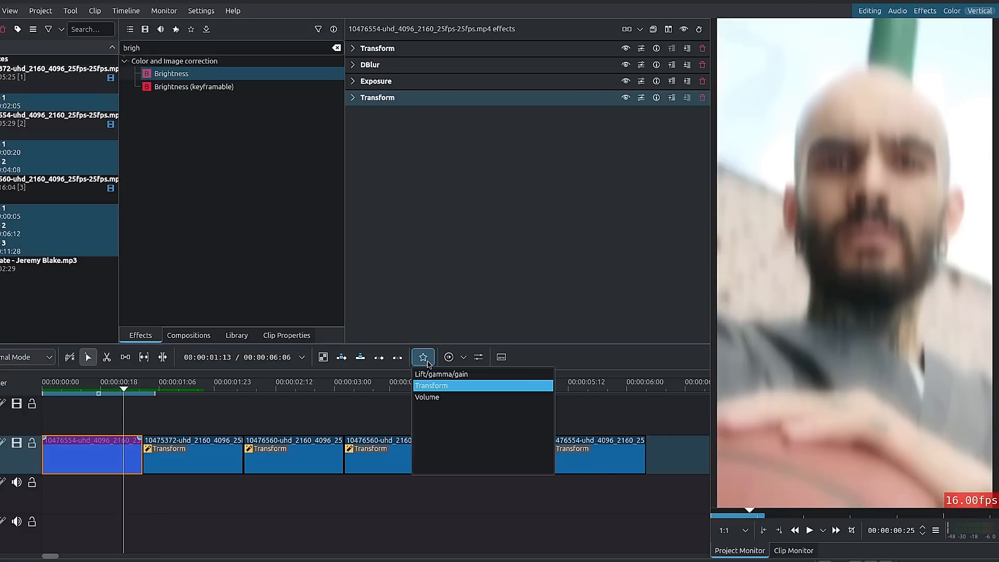
click(449, 386)
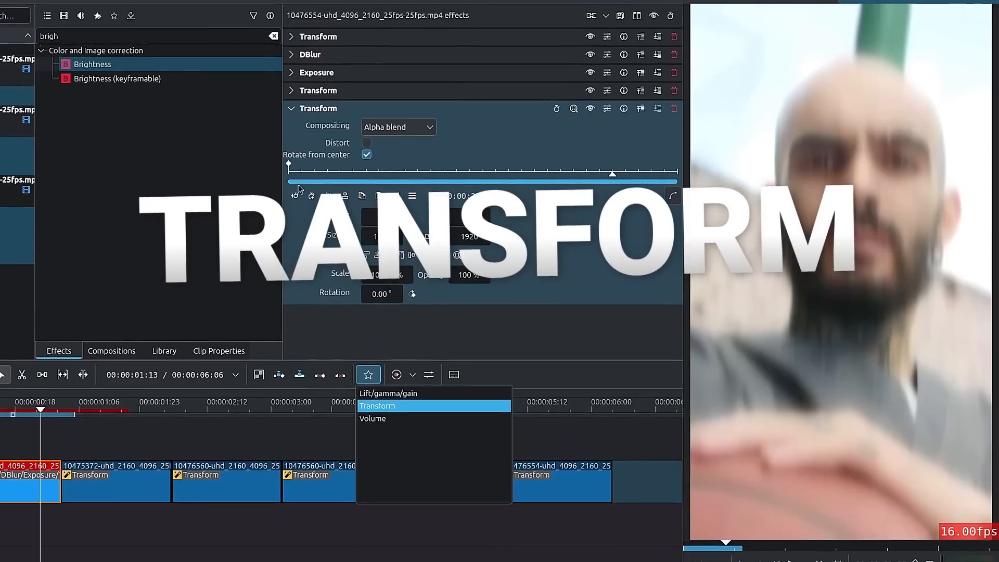
click(383, 277)
text(120)
key(Return)
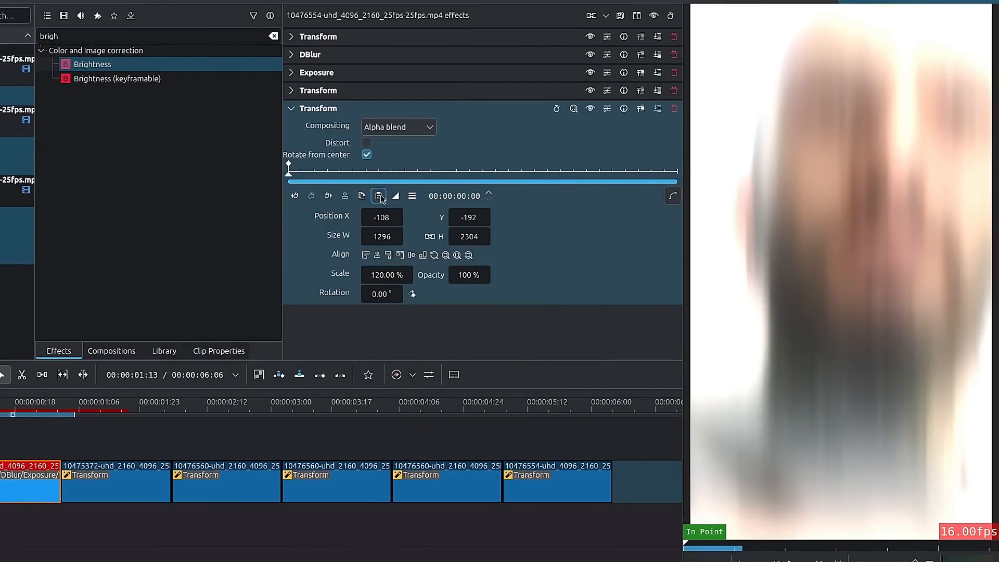
Step: Add a keyframe at 00:00:00:15 of the latest Transform effect and set its interpolation to Cubic In
drag(439, 176, 492, 172)
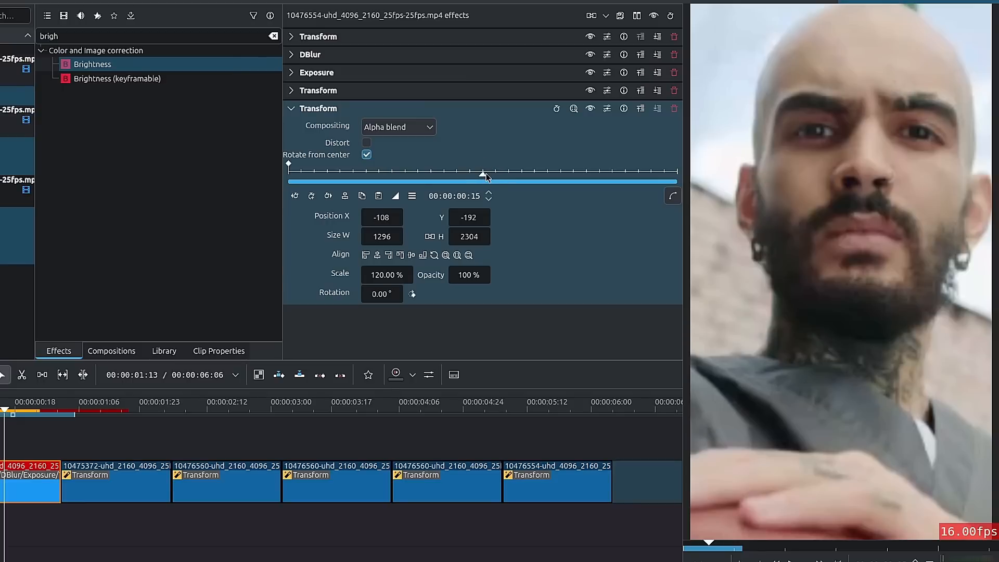
click(329, 196)
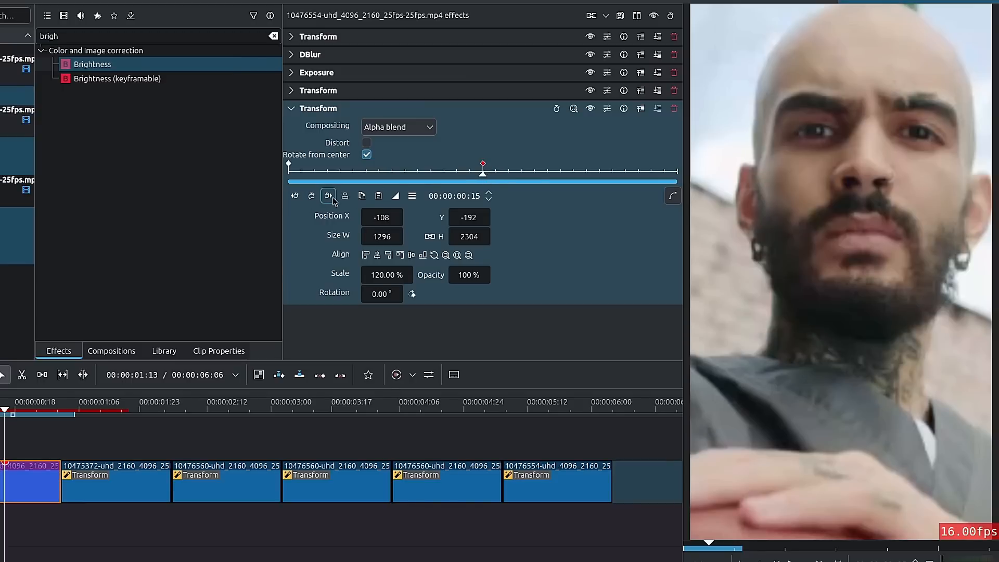
click(396, 196)
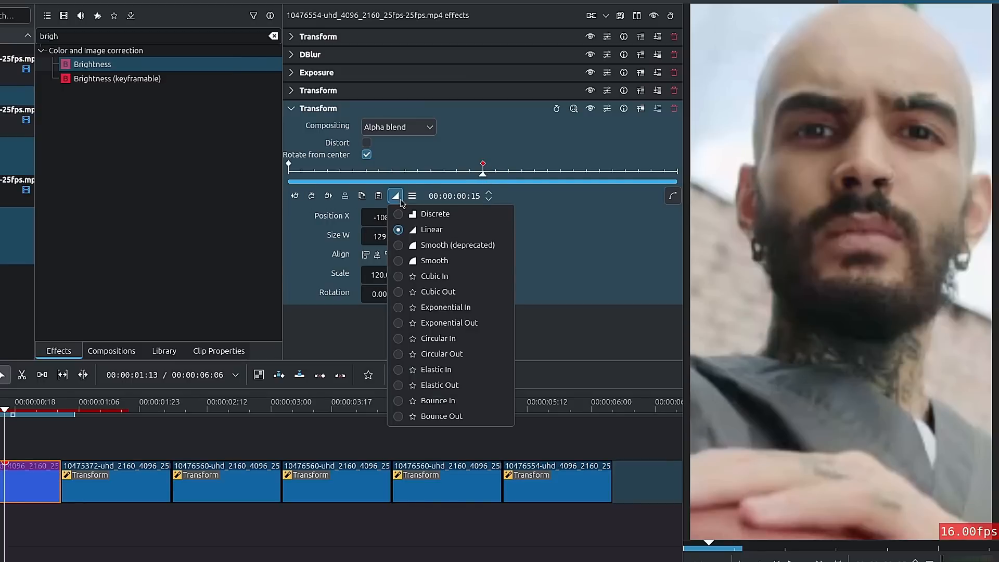
click(459, 276)
Step: Add an end keyframe at 00:00:01:00 of the latest Transform effect and set its scale to 100%
click(332, 199)
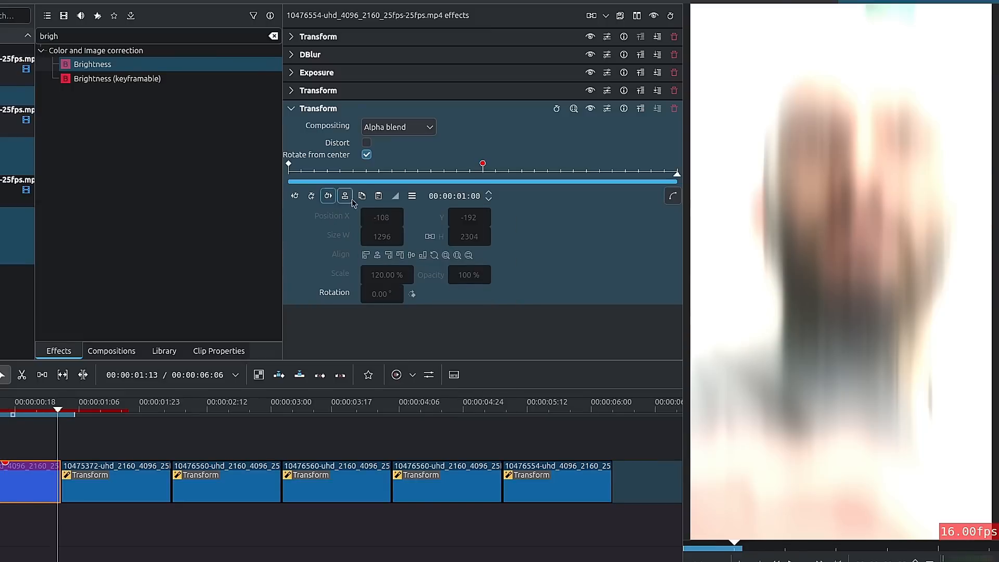
click(311, 196)
click(390, 276)
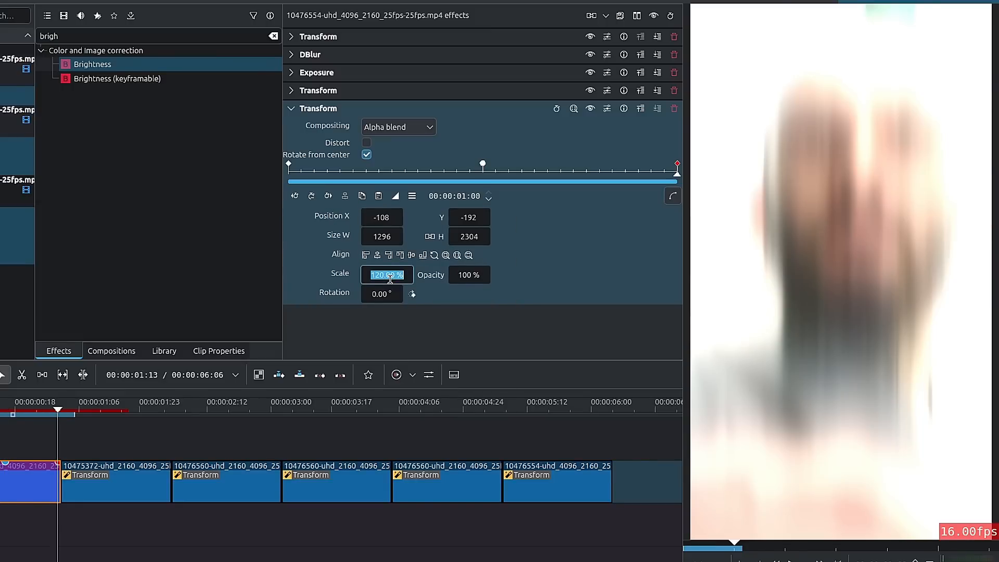
text(100)
key(Return)
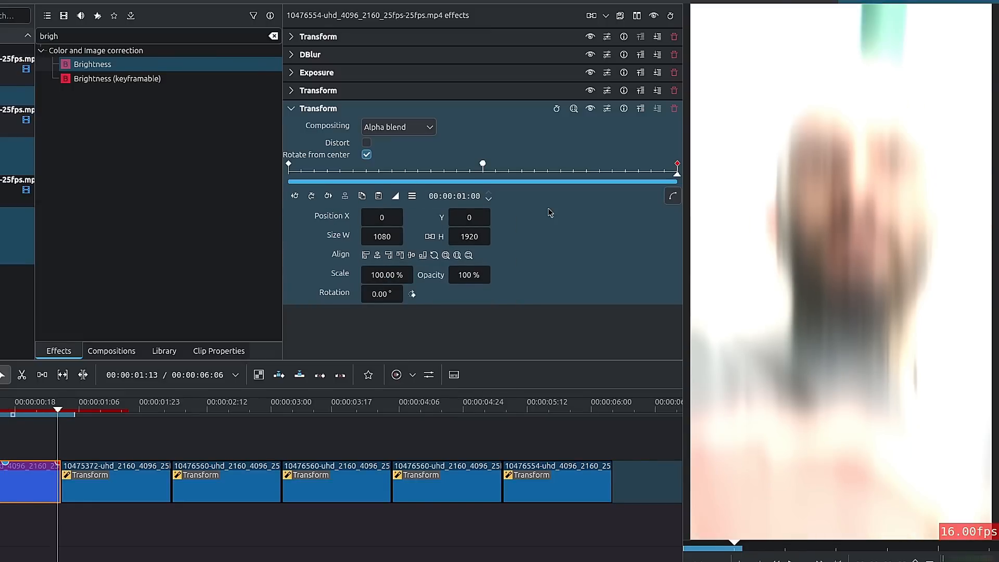
Step: Examine the Width keyframe curve of the first clip's latest Transform effect, checking the easing between 00:00:00:15 and 00:00:01:00
click(673, 195)
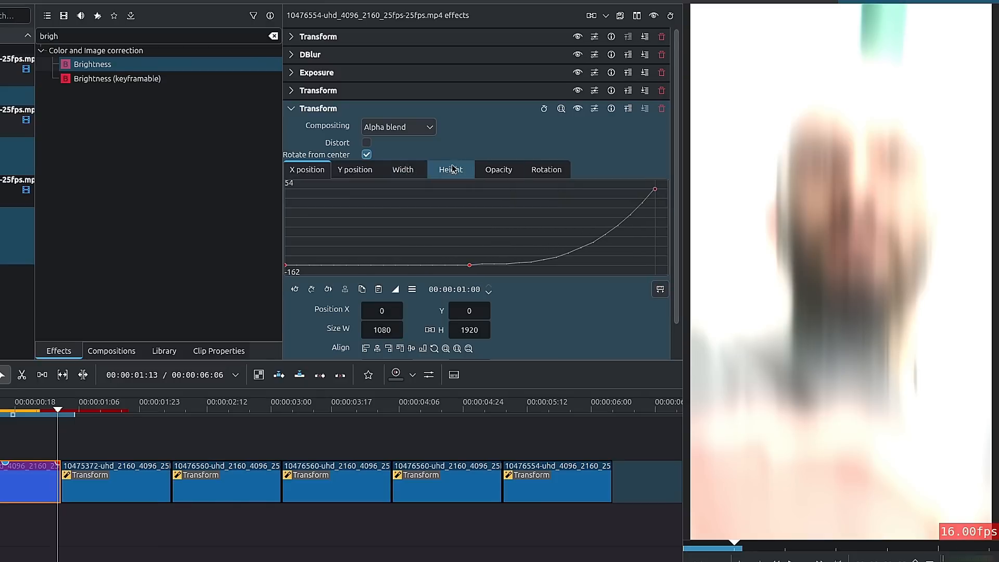
click(404, 170)
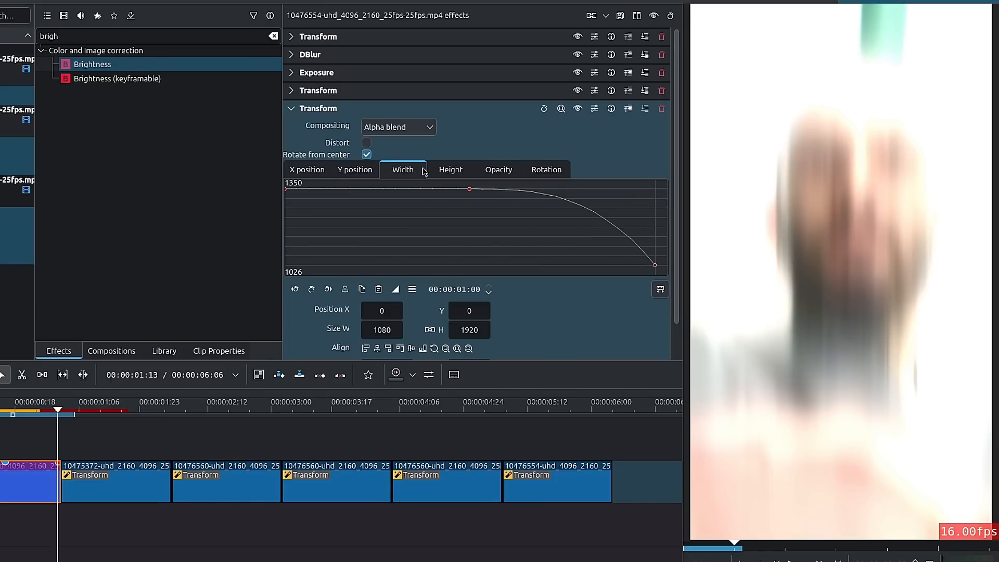
click(483, 201)
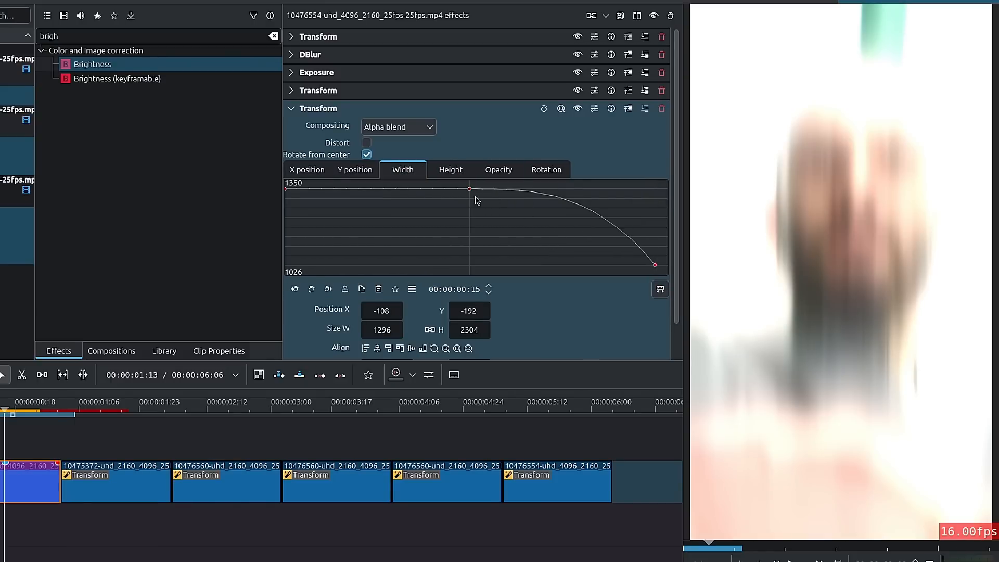
drag(491, 199, 583, 214)
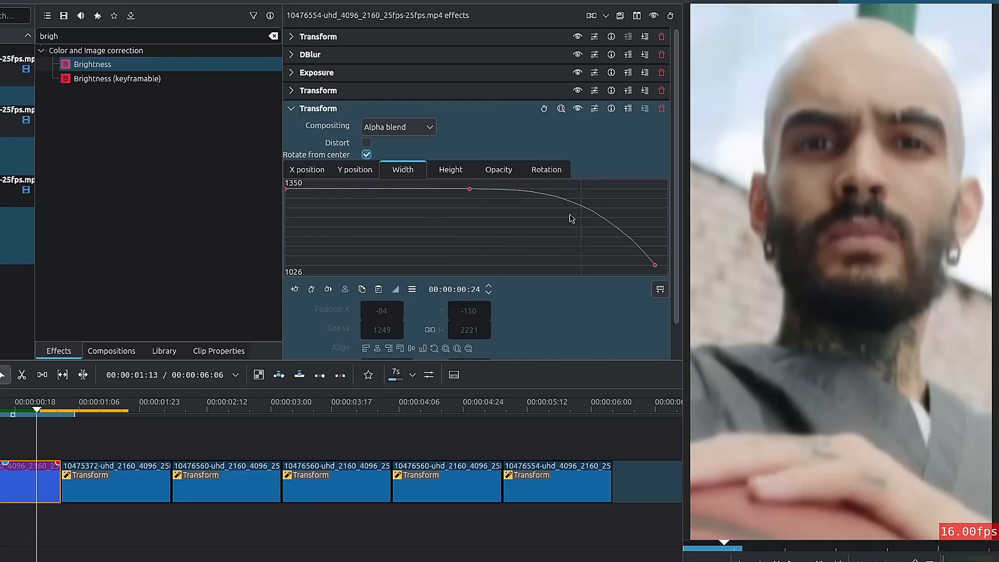
click(658, 260)
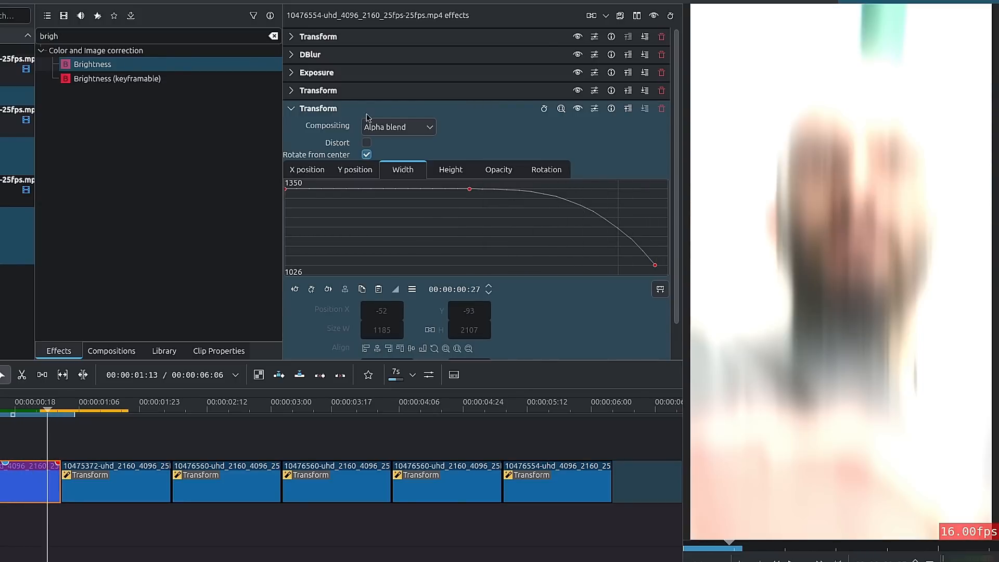
click(291, 108)
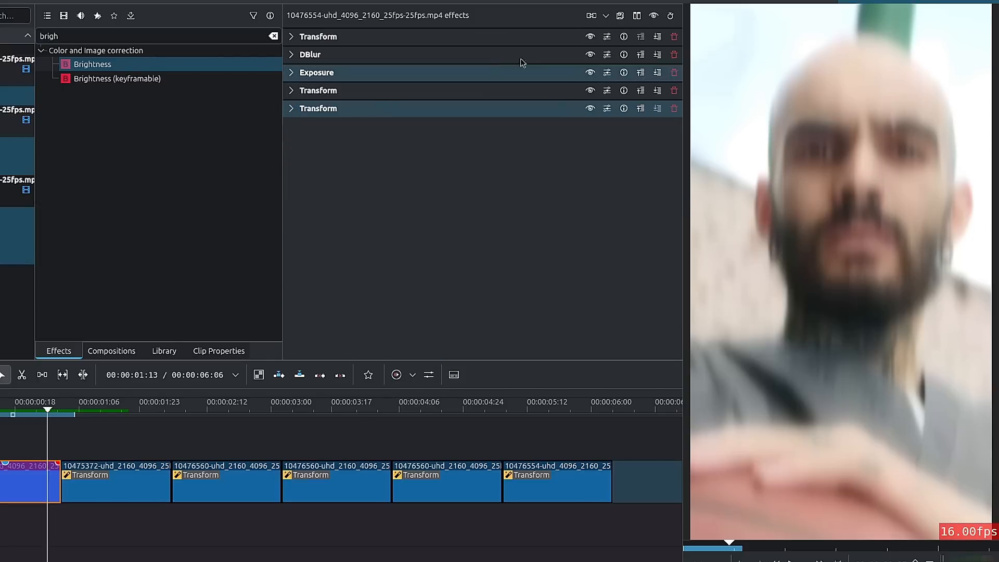
Step: Temporarily disable DBlur and Exposure on the first clip to view the Transform zooms alone, and scrub through the clip to its end
click(590, 54)
click(591, 73)
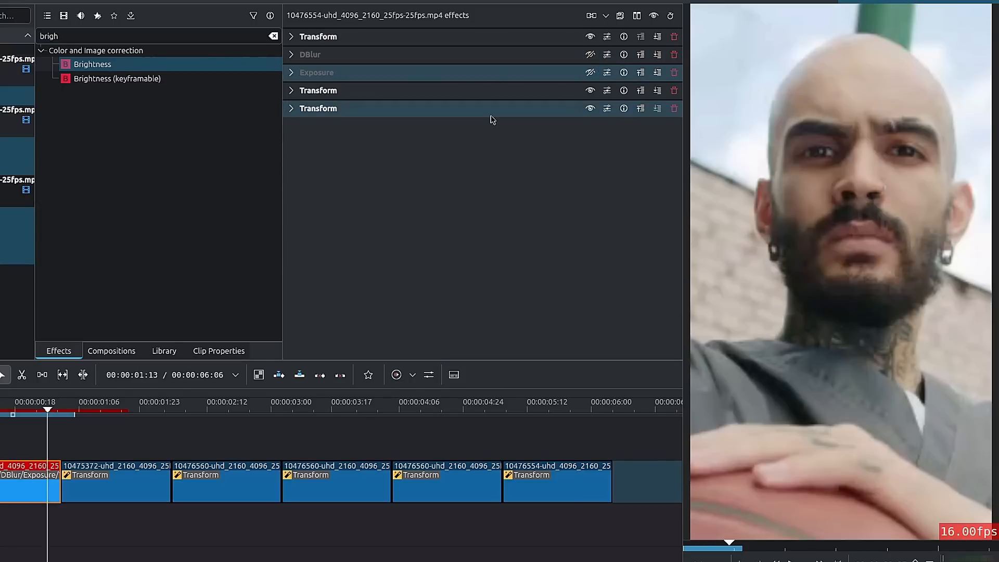
click(2, 407)
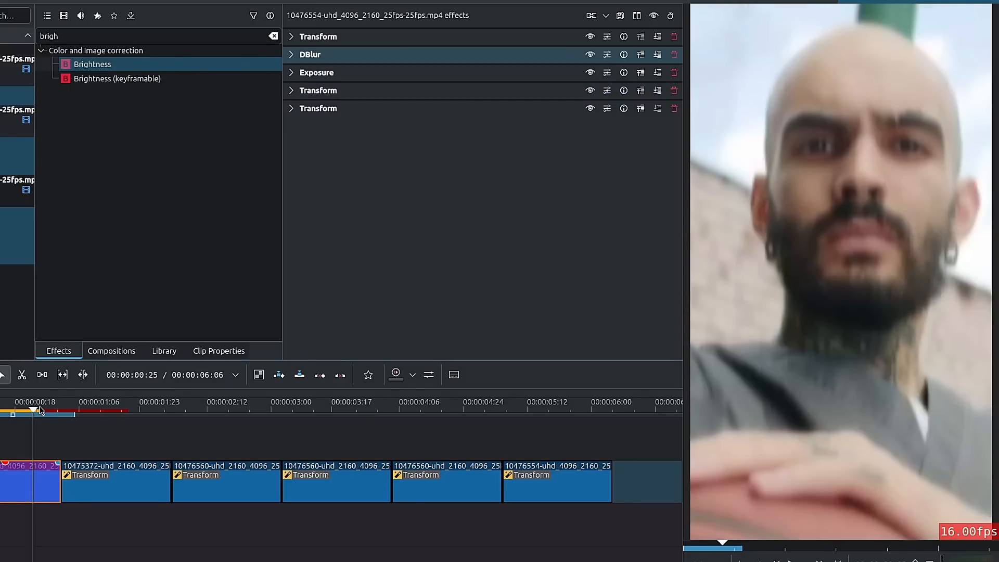
drag(41, 411, 60, 410)
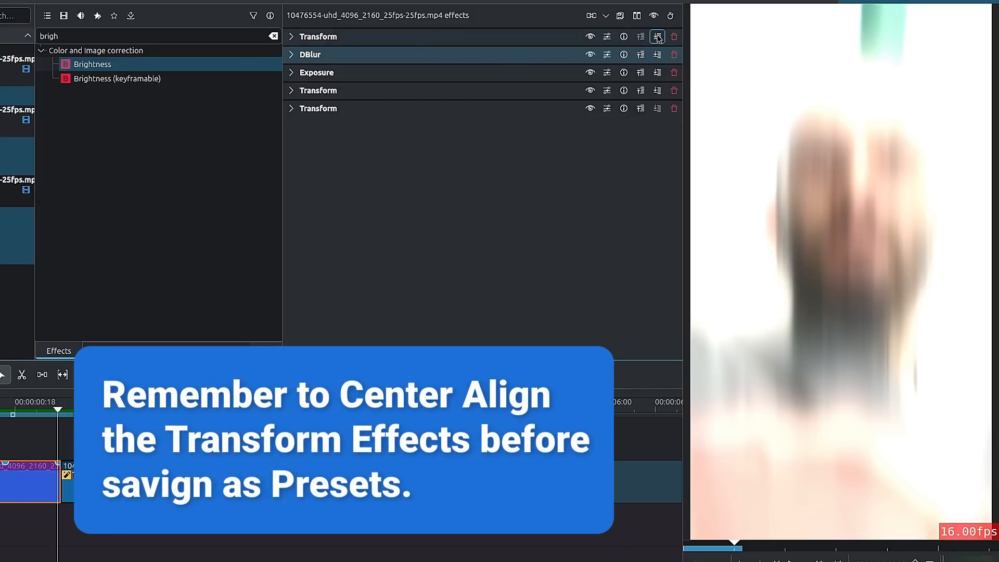
Step: Remove the base Transform from the first clip and save the remaining effect stack as "TikTik Vertical Transition 30 fps 1s" with a short description
click(675, 36)
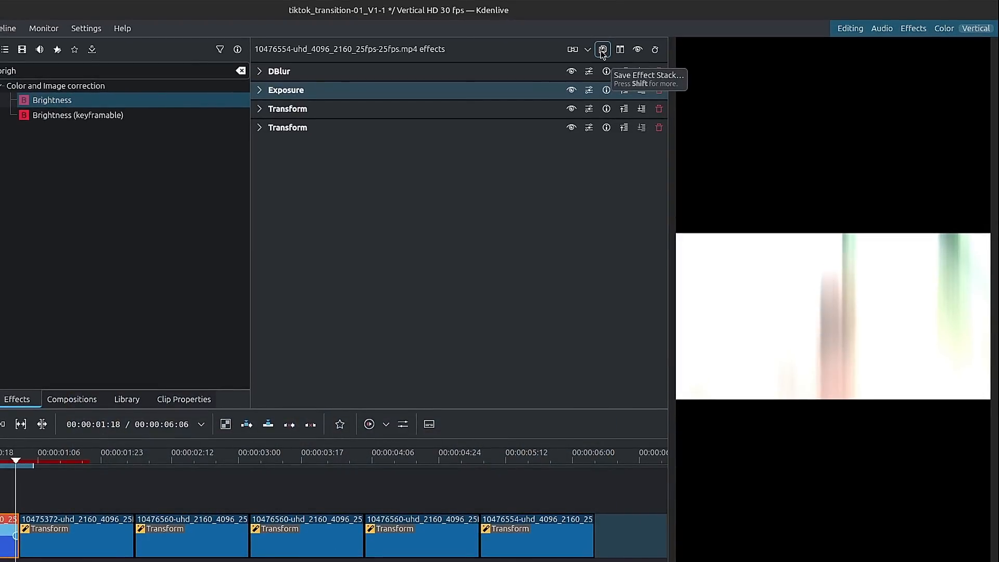
click(603, 50)
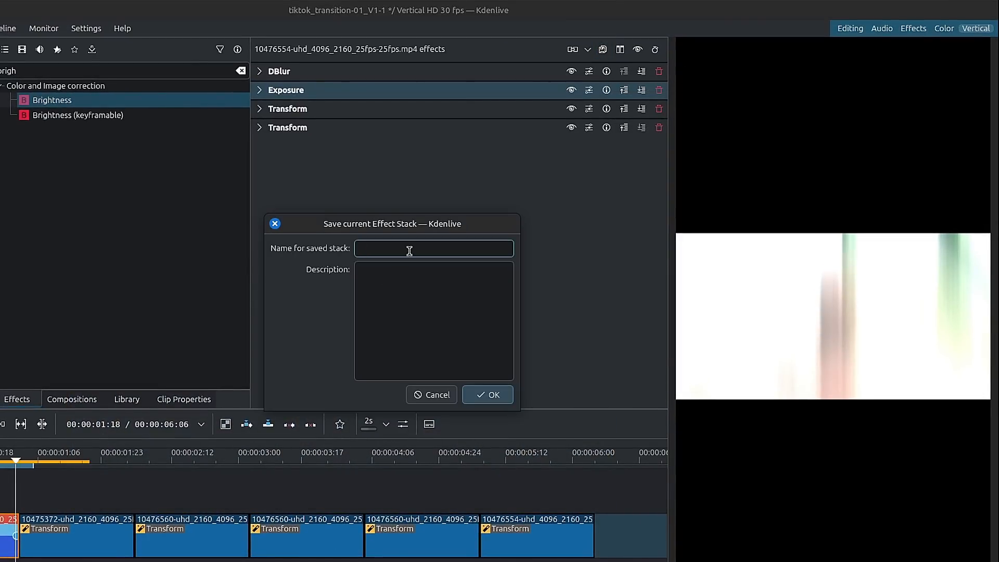
text(TikTik Vertical Transition 30 fps 1s)
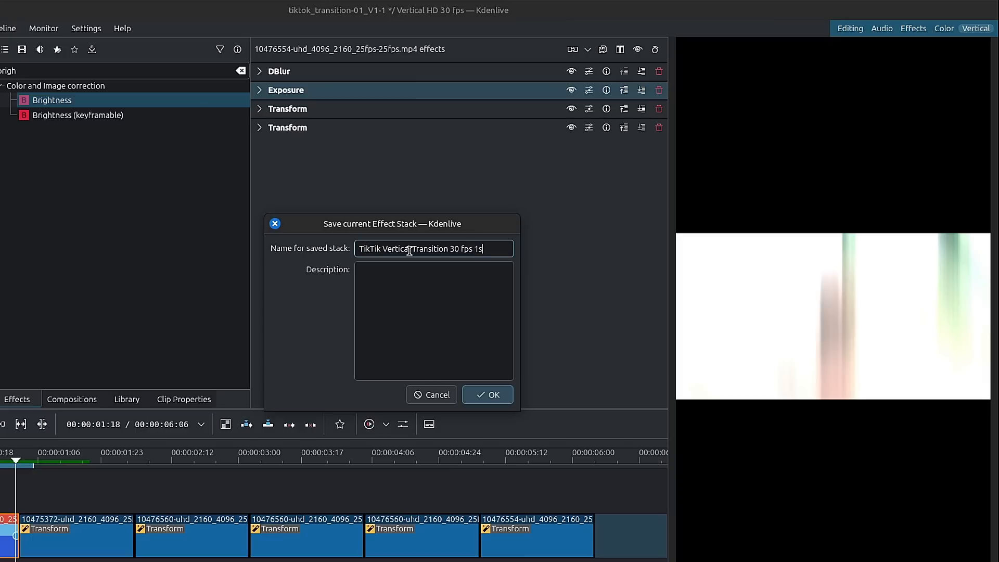
click(409, 287)
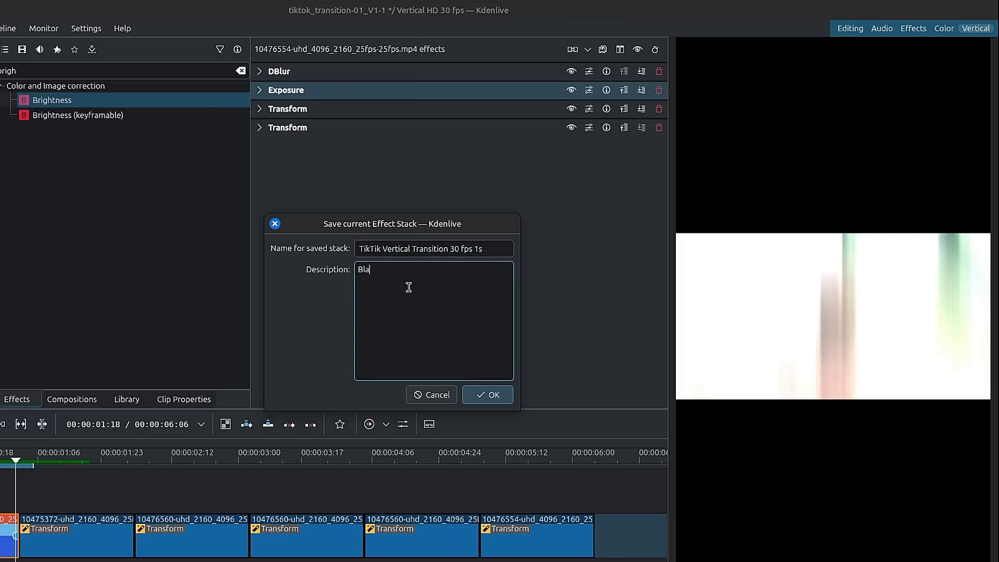
click(484, 391)
Step: Clear the effects search and list the saved presets in the Custom category
click(241, 70)
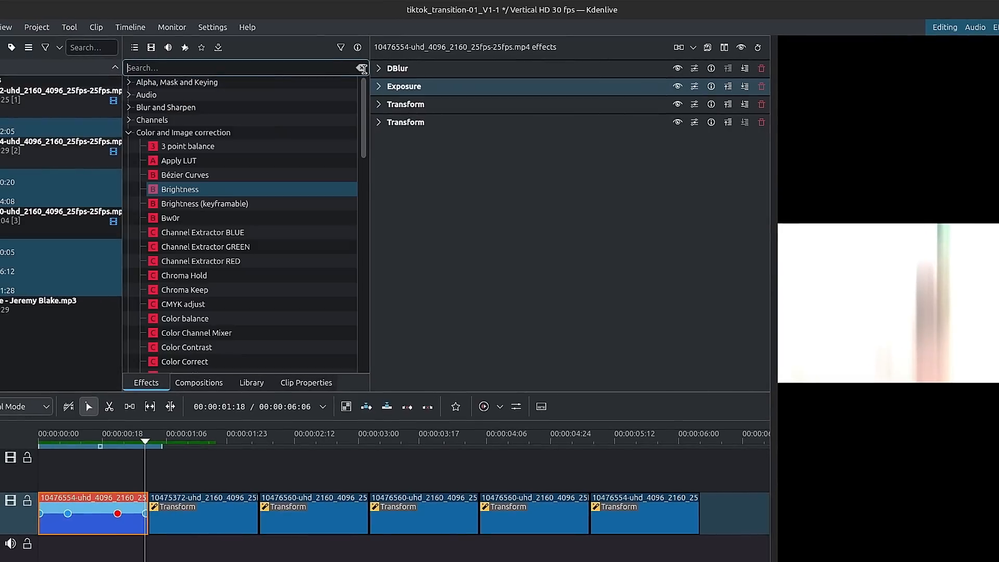
click(184, 48)
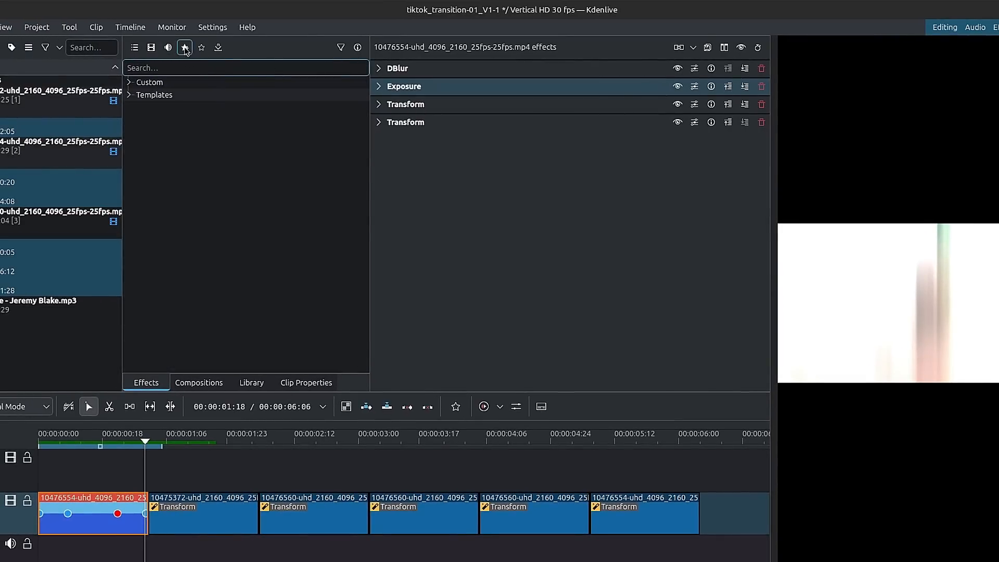
click(128, 83)
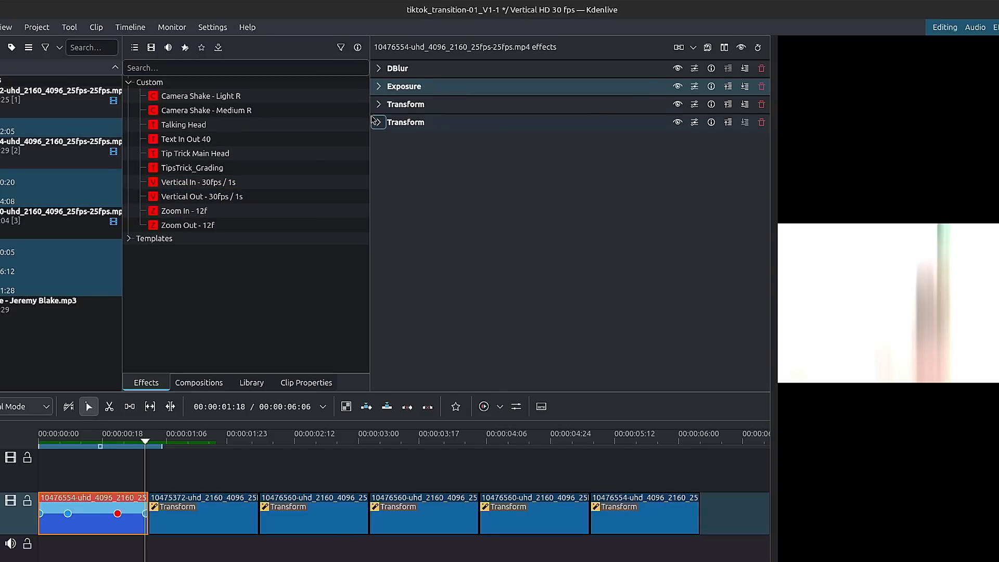
Step: Copy the first clip's effects, paste them onto the fourth clip, collapse its original Transform, and preview the clip from its start
drag(164, 440, 380, 427)
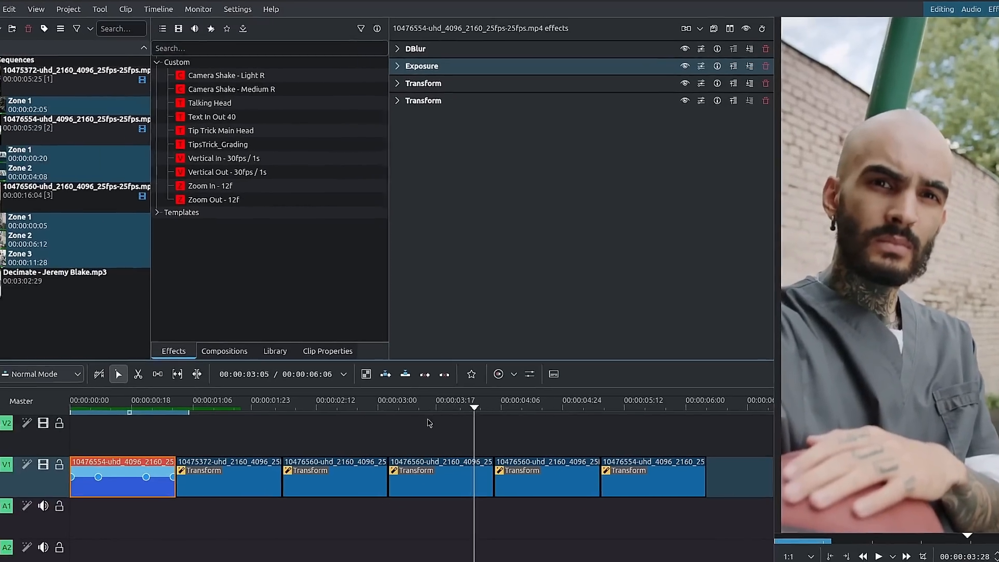
click(424, 475)
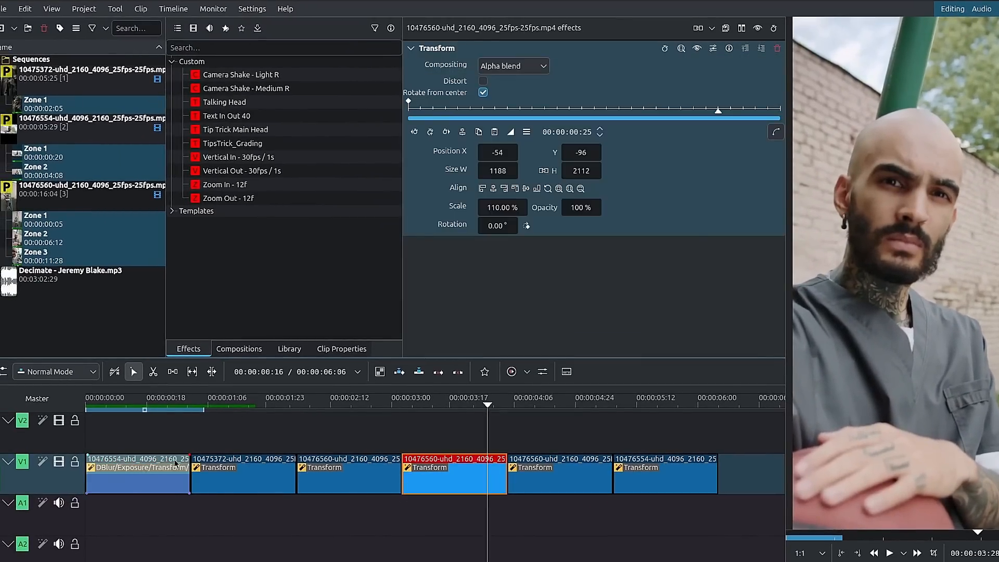
click(172, 468)
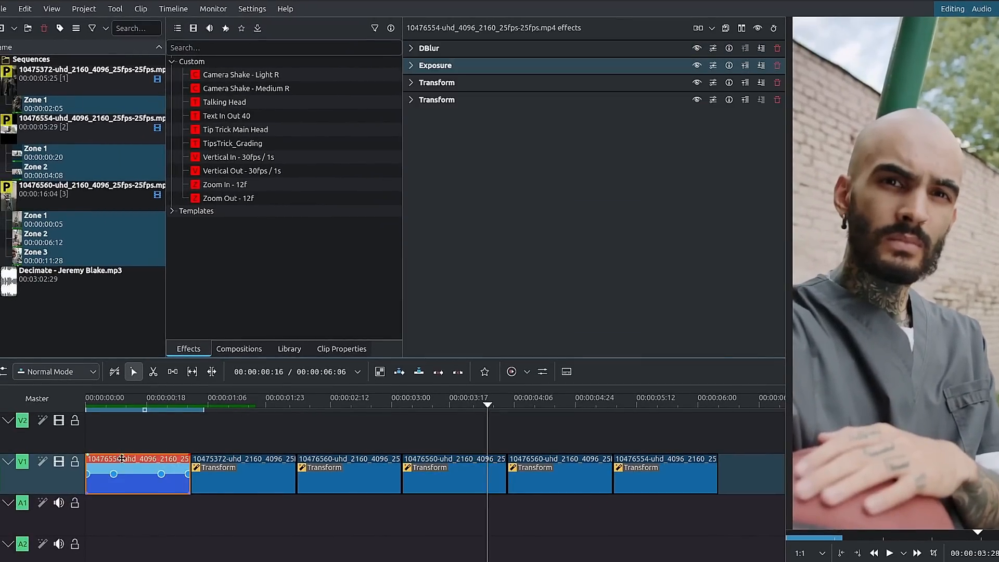
click(447, 453)
right_click(469, 472)
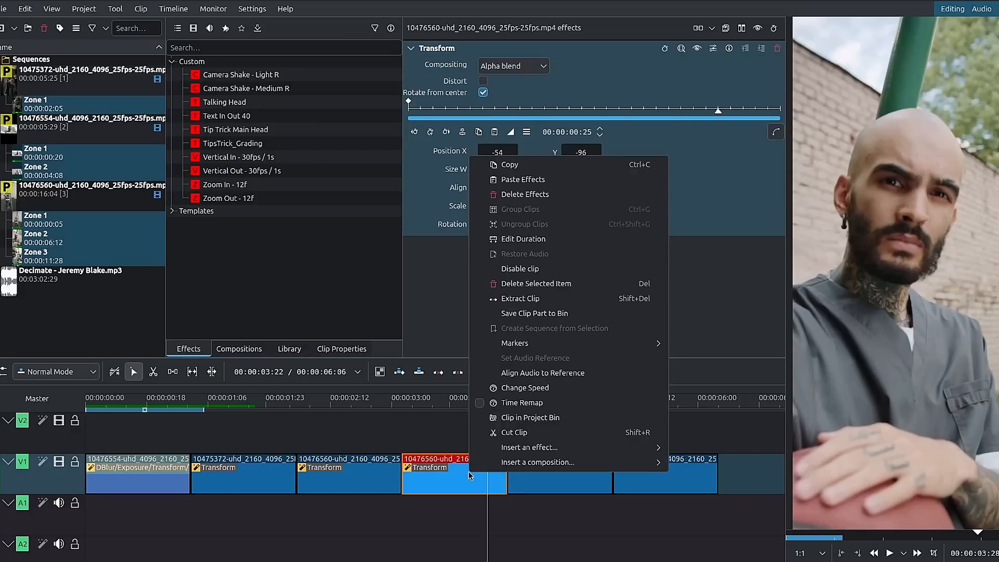
click(548, 186)
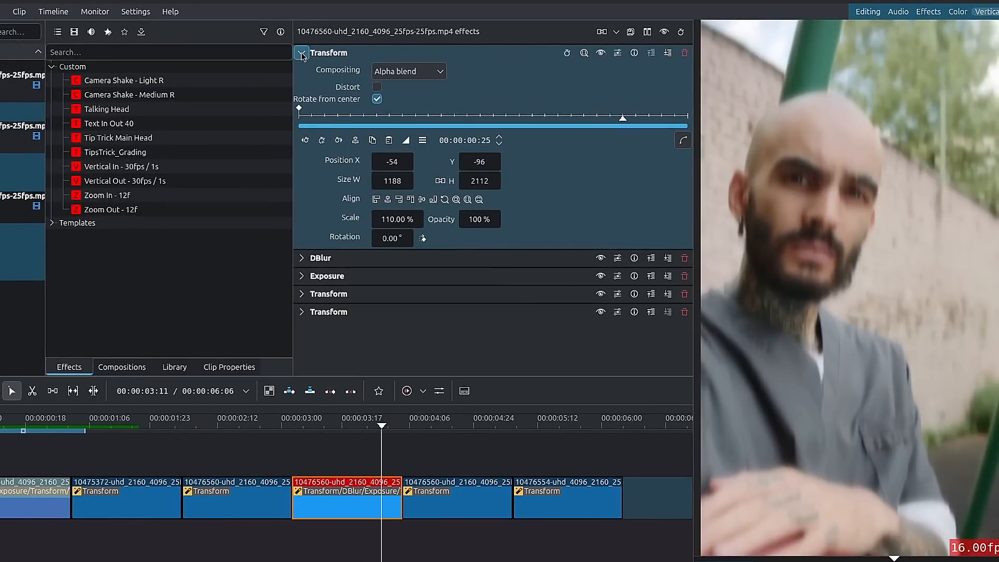
click(302, 52)
click(294, 426)
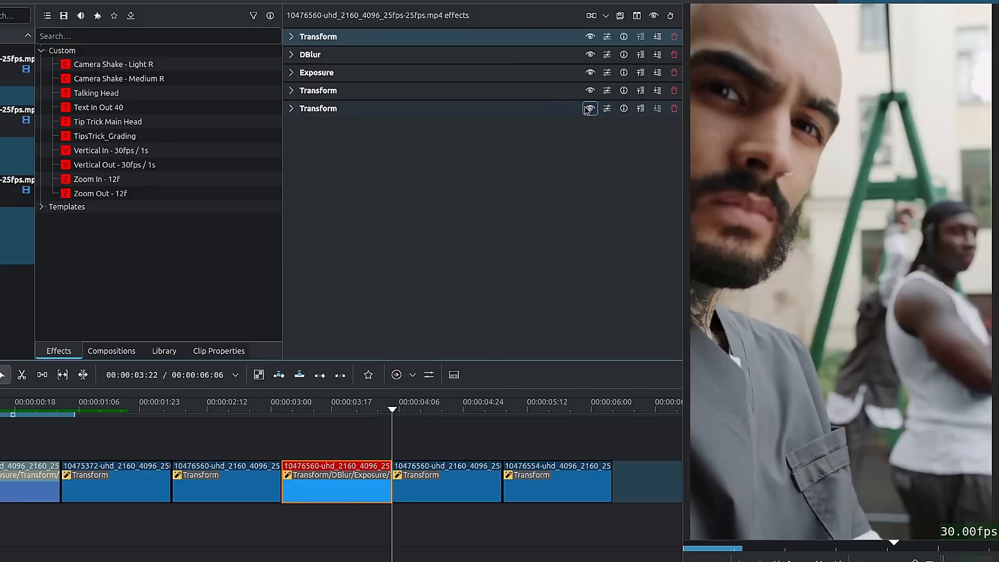
Step: Reverse the fourth clip's first pasted Transform by setting the scale to 100% at 00:00:00:00 and 120% at 00:00:01:00
click(292, 91)
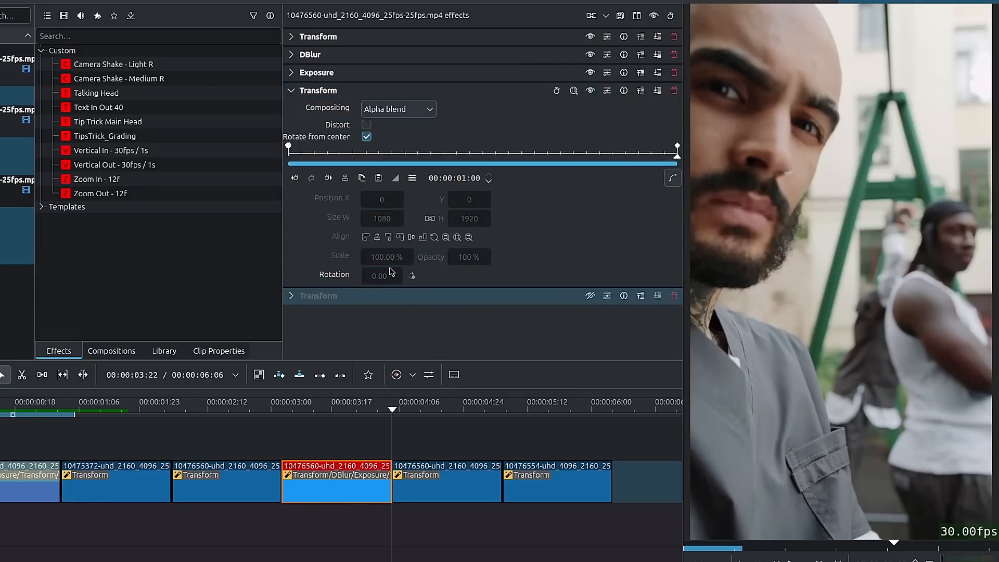
click(357, 122)
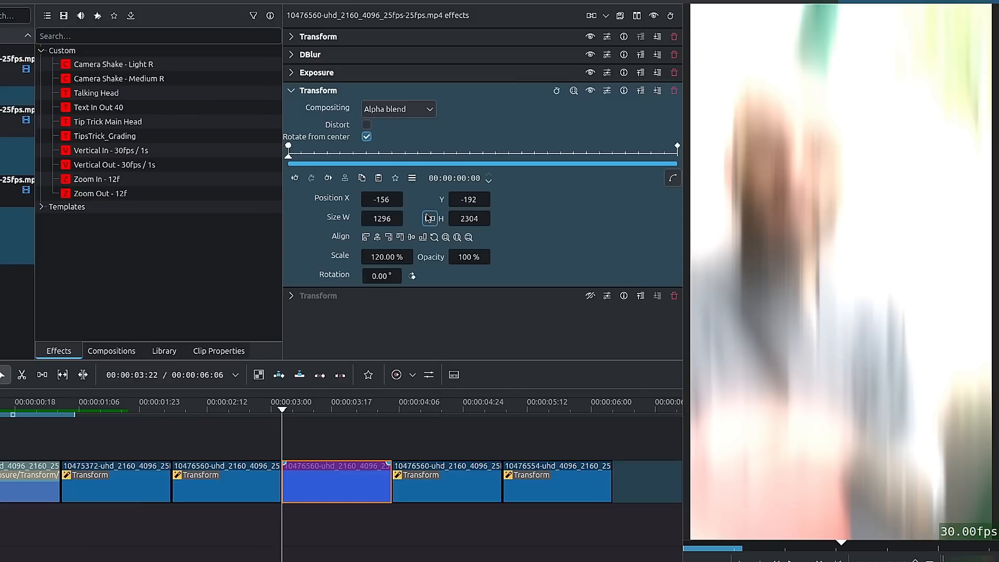
click(387, 256)
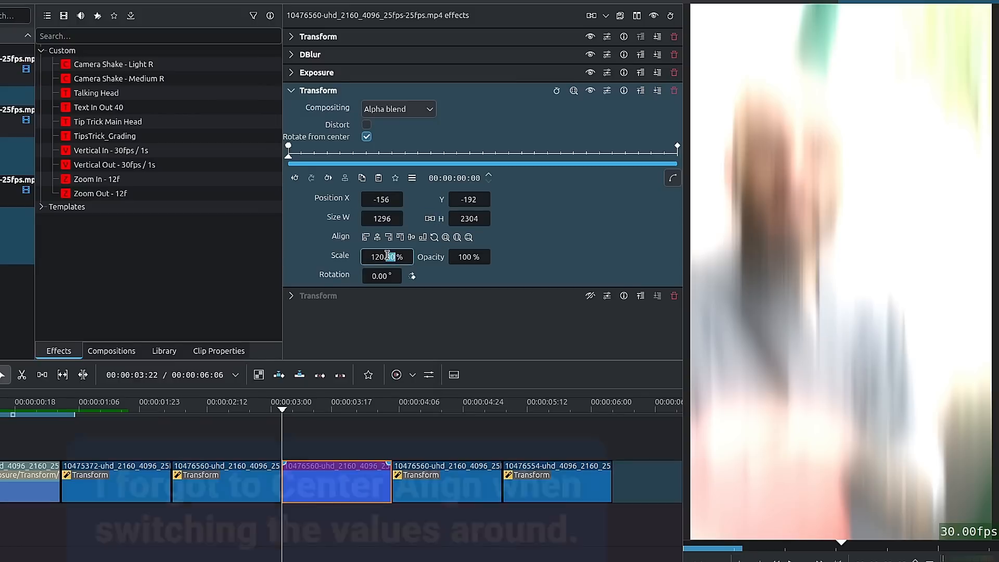
text(1)
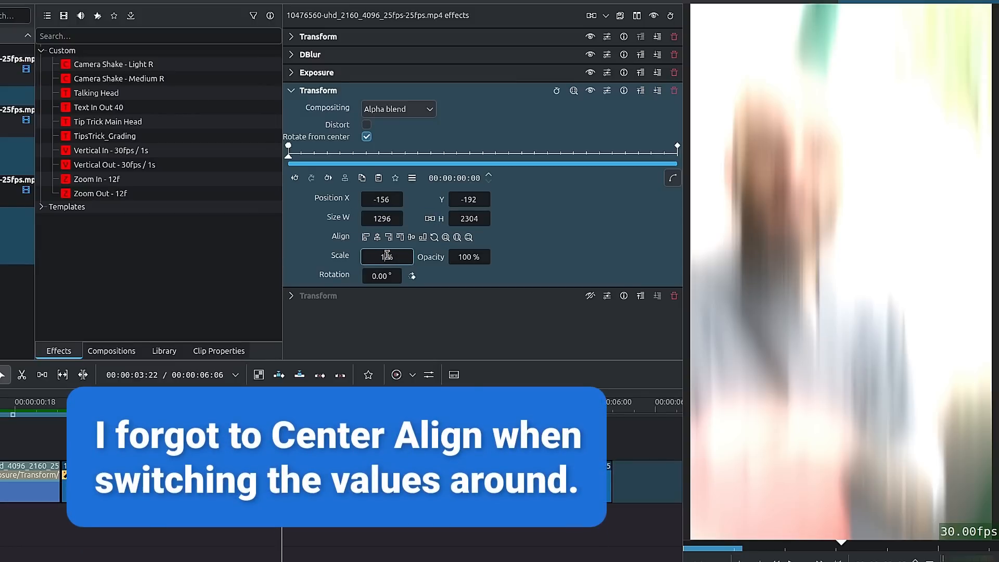
text(00)
key(Return)
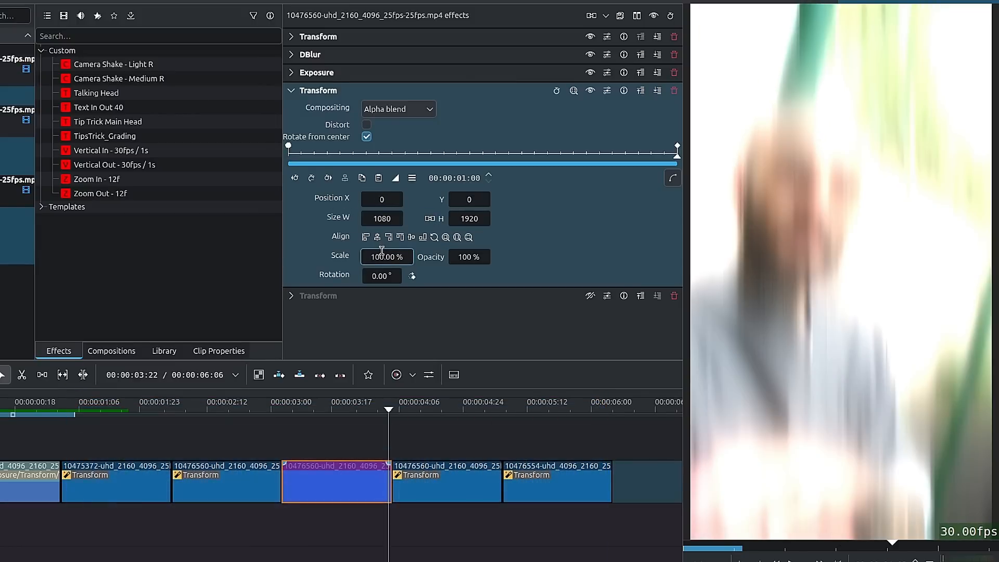
key(Return)
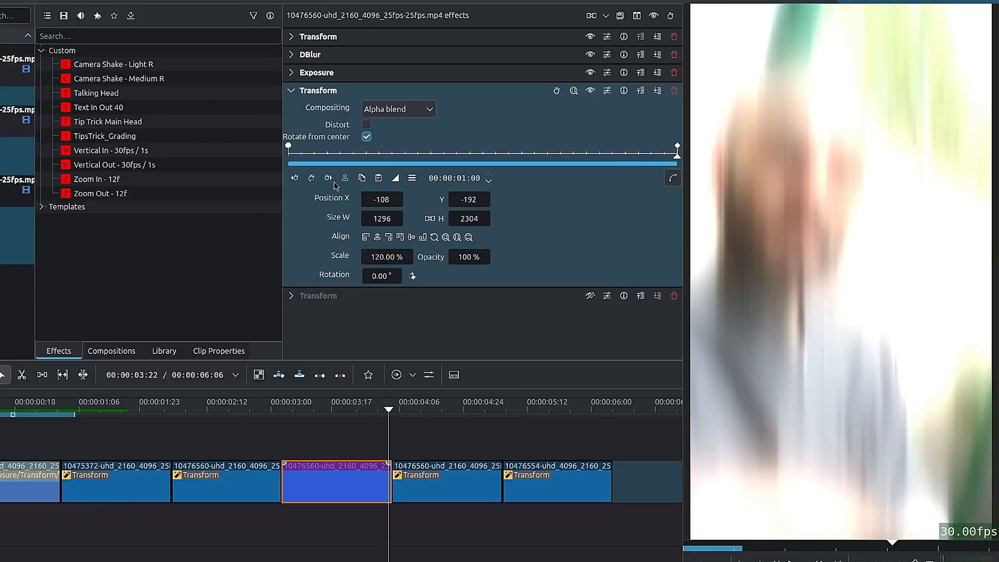
Step: Re-enable the fourth clip's last Transform and set its scale to 100% at the 00:00:00:15 keyframe
click(291, 90)
click(292, 108)
click(590, 108)
click(483, 166)
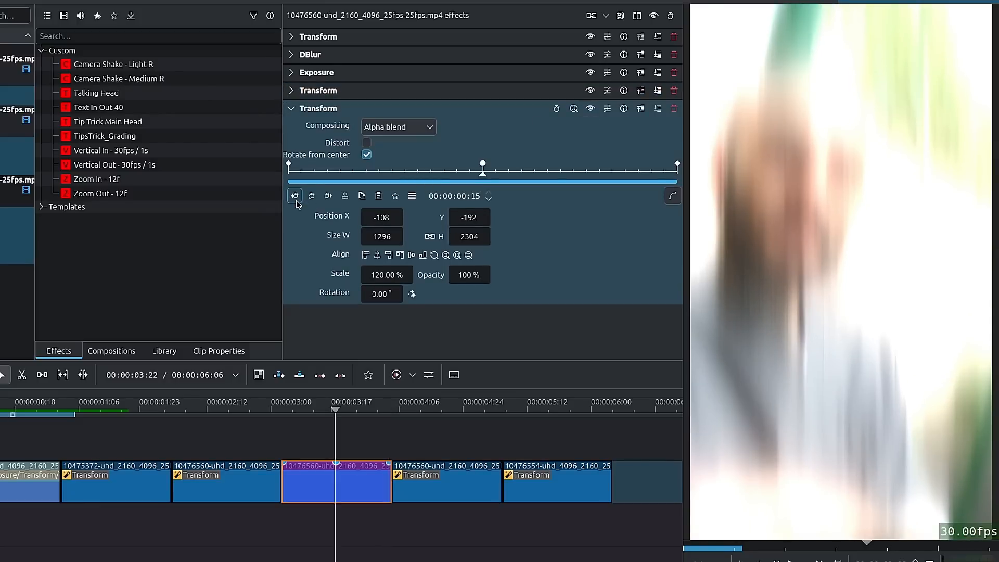
text(100)
key(Return)
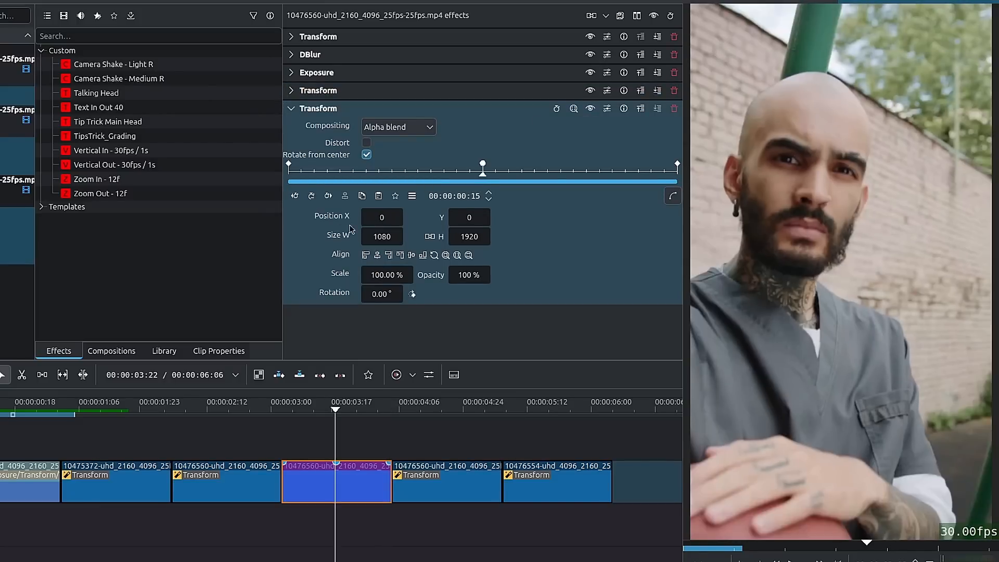
Step: Set the scale of the fourth clip's last Transform to 100% at the starting keyframe 00:00:00:00
click(295, 196)
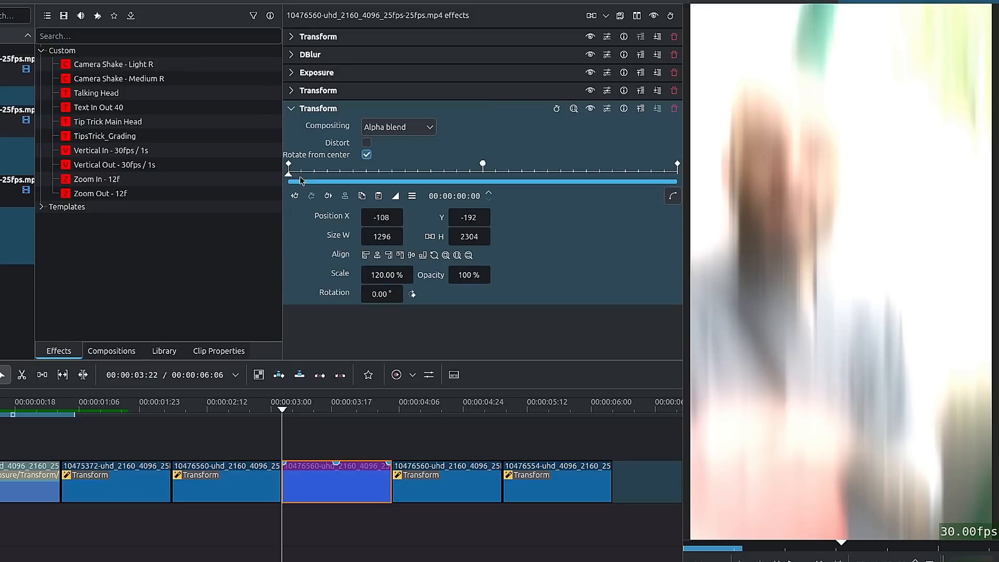
double_click(388, 276)
triple_click(387, 277)
text(100)
key(Return)
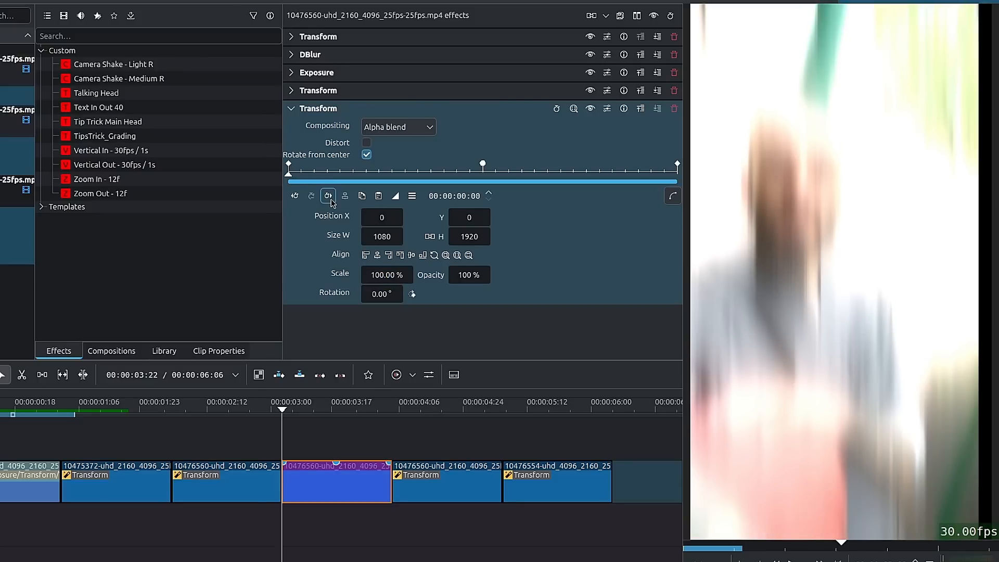
Step: Set the scale of the fourth clip's last Transform to 120% at the end keyframe 00:00:01:00
click(328, 196)
click(328, 195)
double_click(380, 271)
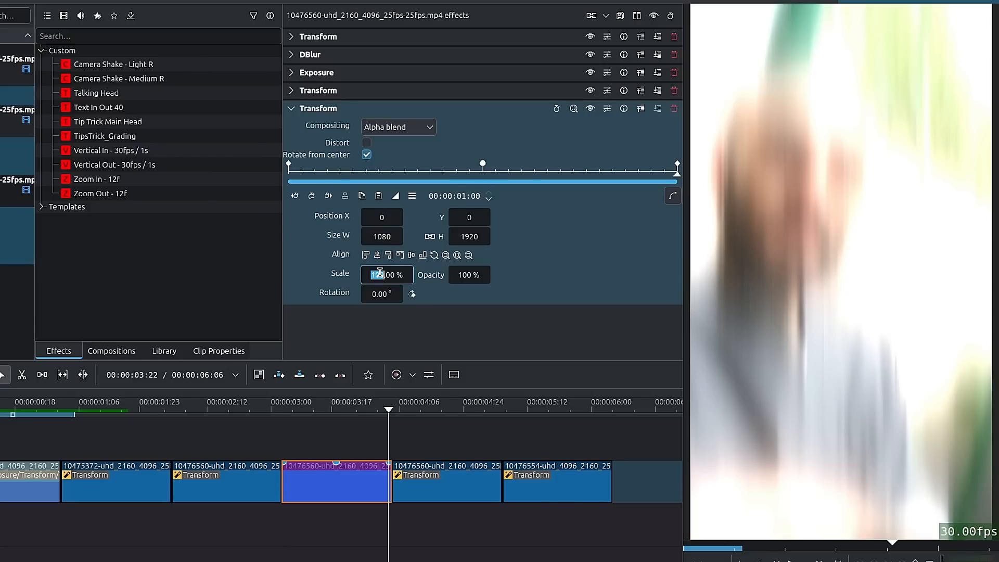
triple_click(379, 270)
text(120)
key(Return)
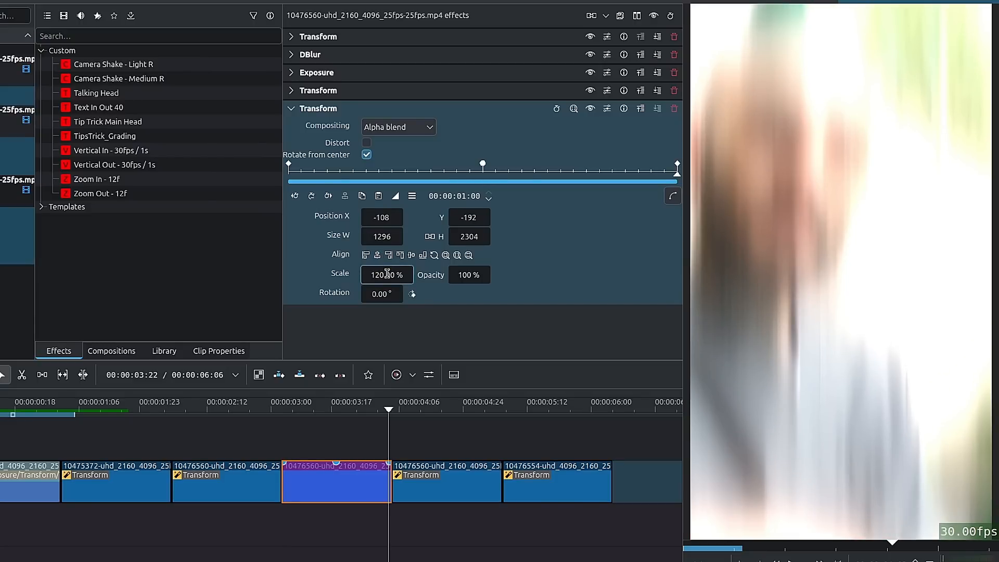
triple_click(387, 273)
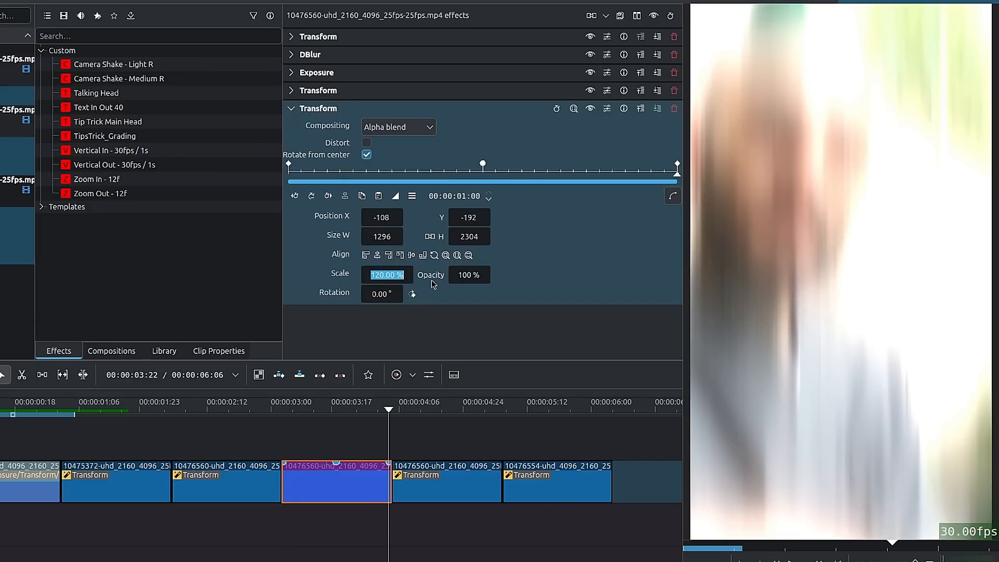
Step: Set the fourth clip's last Transform to 135% scale and Position X -91 at the end keyframe, and scrub through the clip
text(13)
text(5)
key(Return)
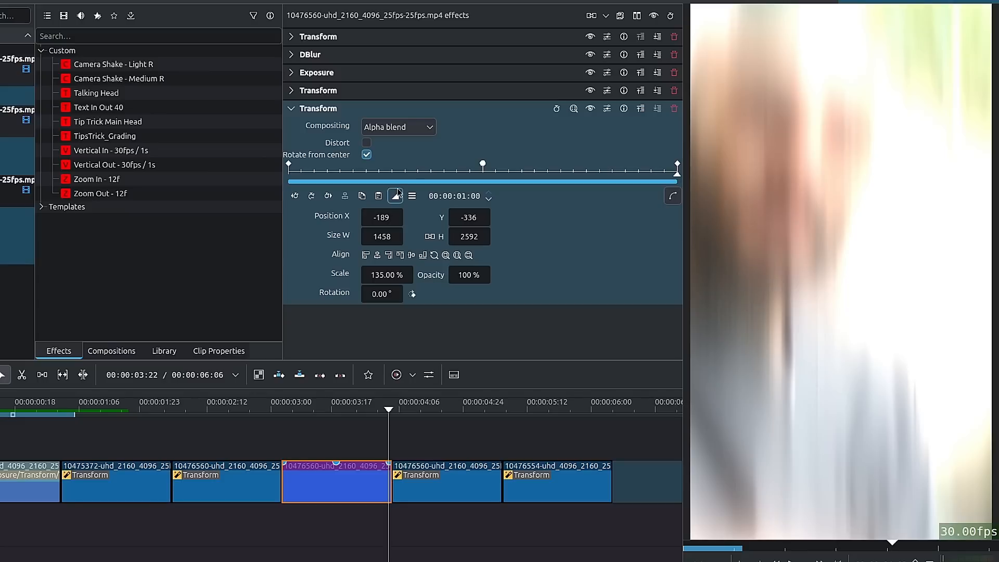
triple_click(381, 217)
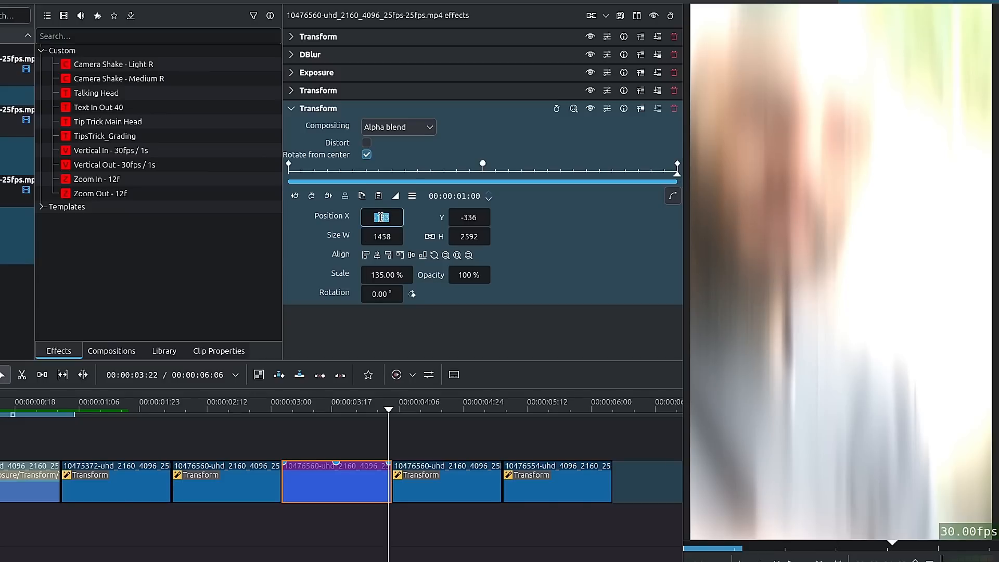
scroll(381, 217, up, 20)
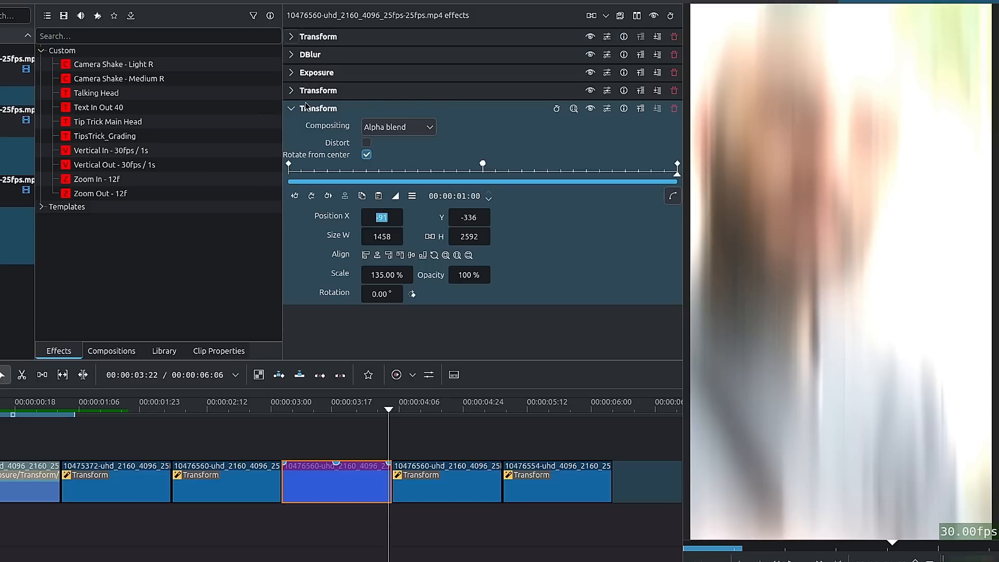
click(291, 108)
drag(288, 404, 390, 419)
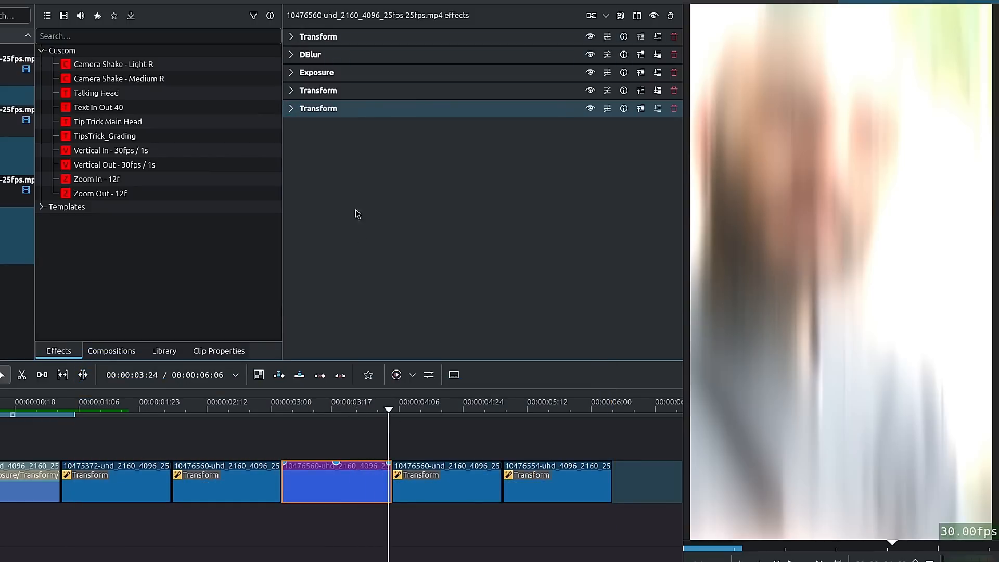
click(379, 453)
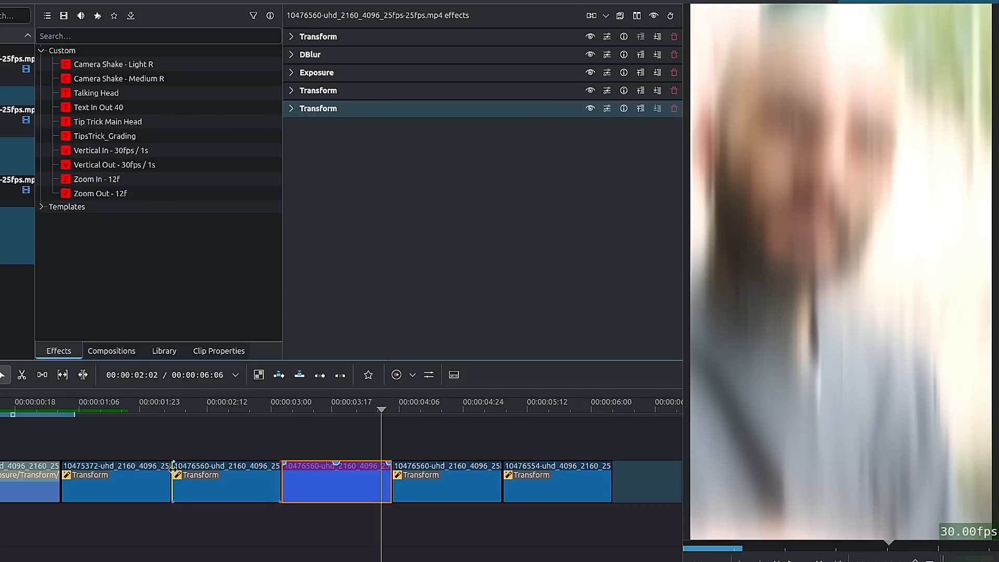
Step: Apply the custom Vertical Out - 30fps / 1s effect stack to the second and third clips together
click(128, 488)
shift+click(216, 477)
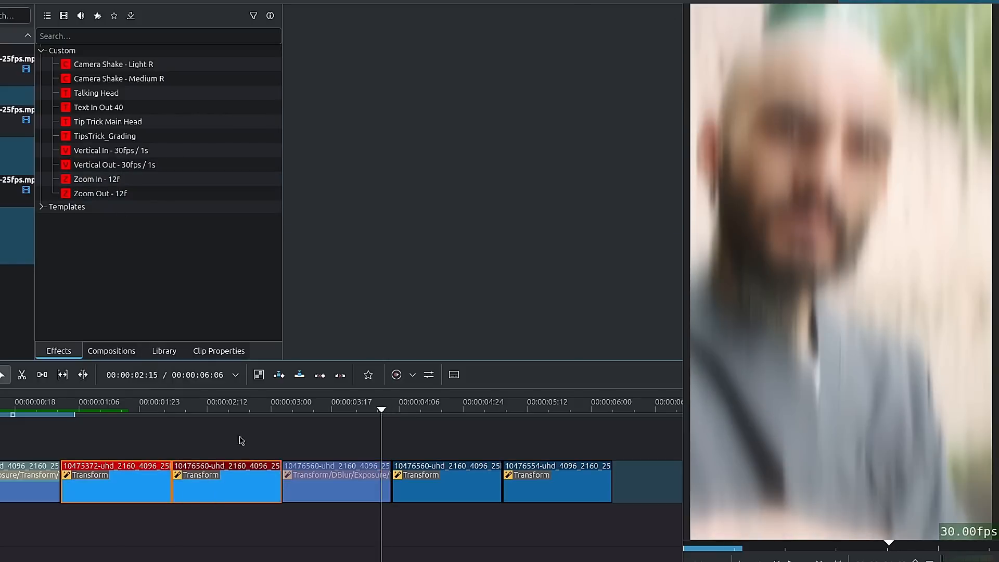
click(148, 407)
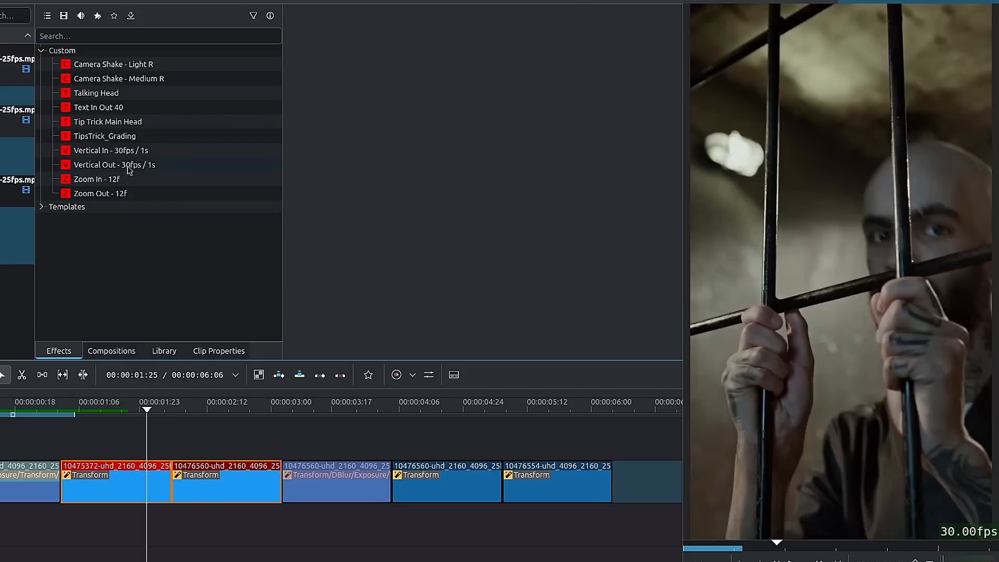
drag(129, 170, 209, 479)
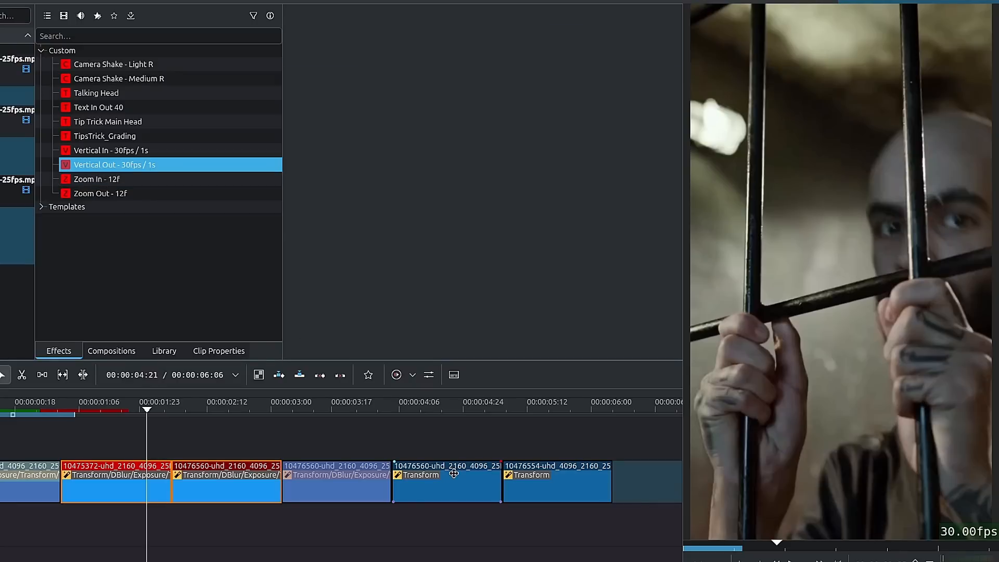
Step: Apply the custom Vertical Out - 30fps / 1s effect stack to the fifth and sixth clips together
click(454, 474)
shift+click(544, 480)
drag(450, 409, 531, 413)
drag(110, 165, 436, 468)
drag(409, 412, 531, 414)
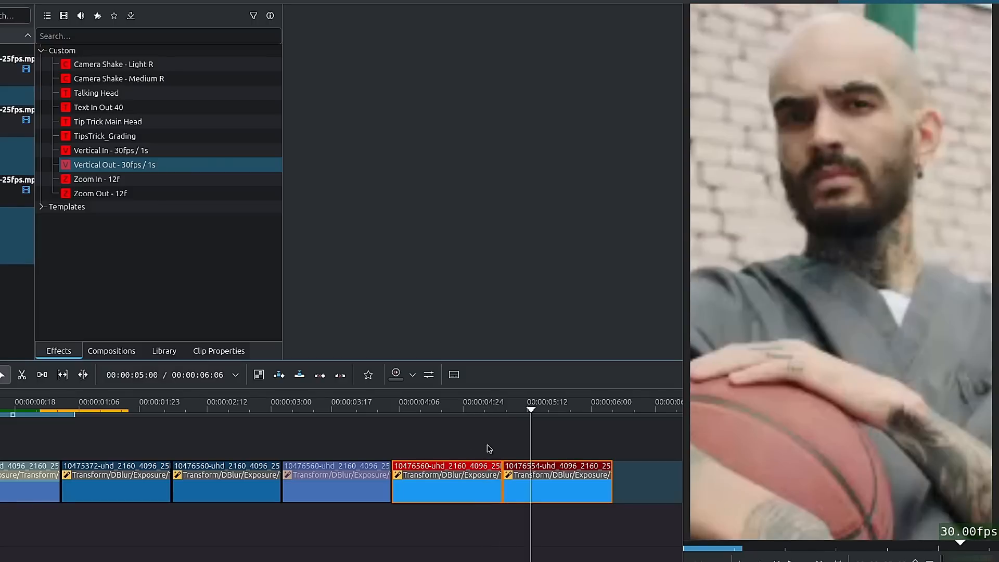
Step: Set the timeline zone to span all the clips and add it as a preview zone for rendering
key(ctrl+a)
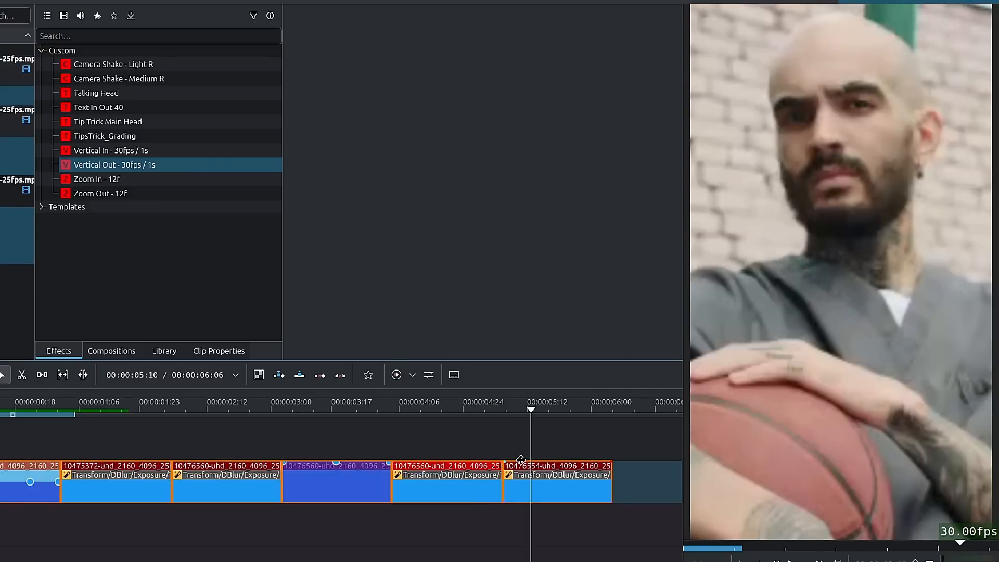
key(shift+z)
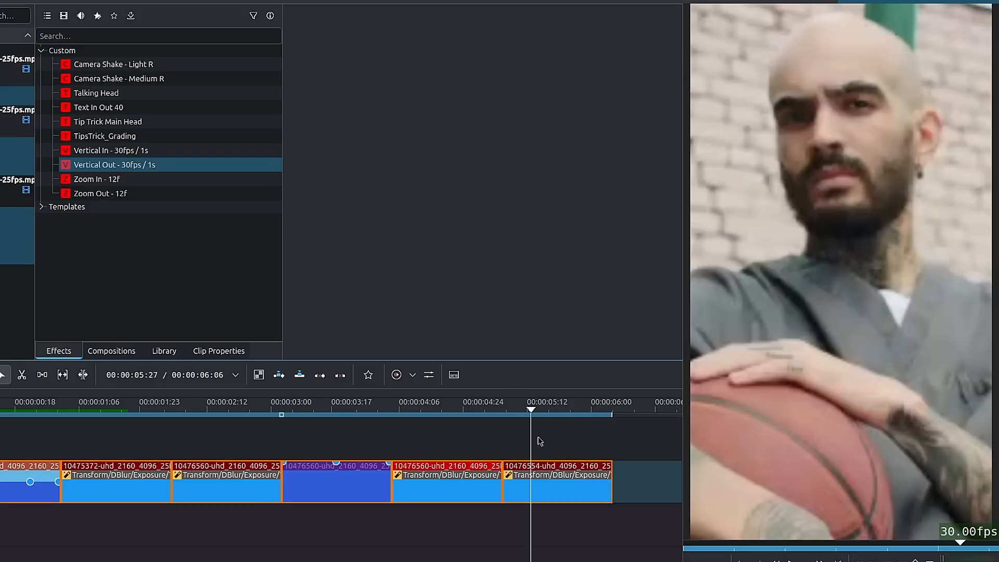
click(413, 374)
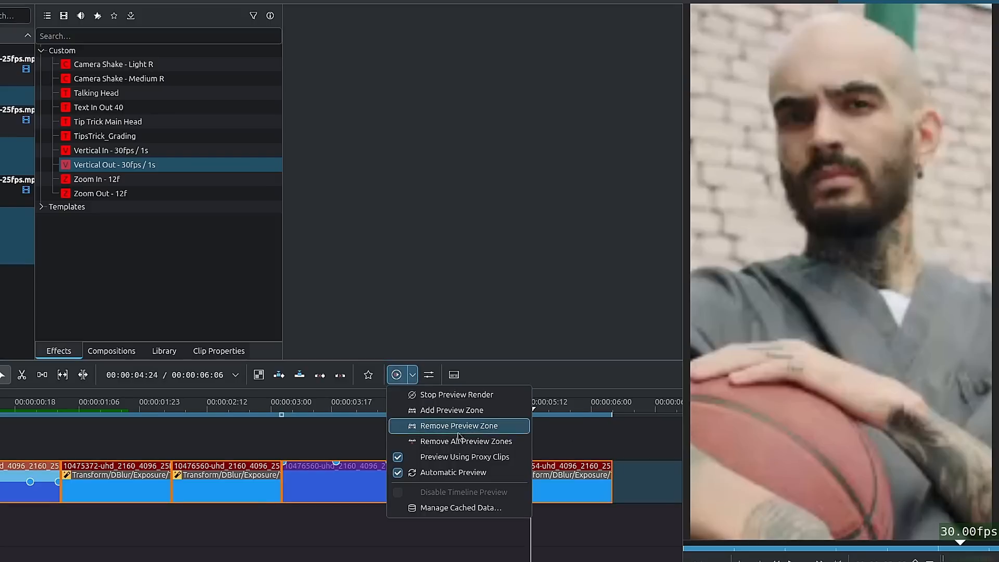
click(430, 411)
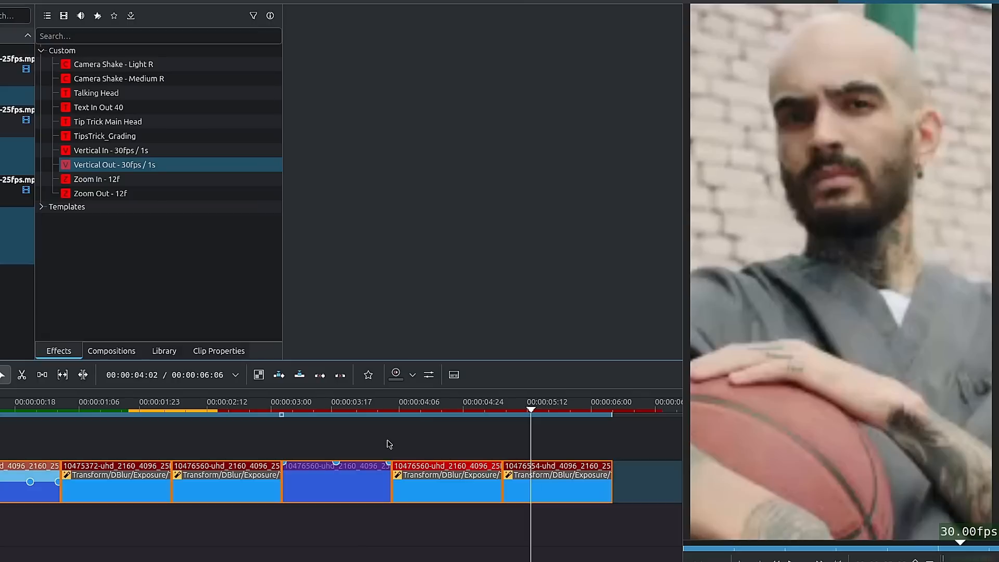
click(413, 375)
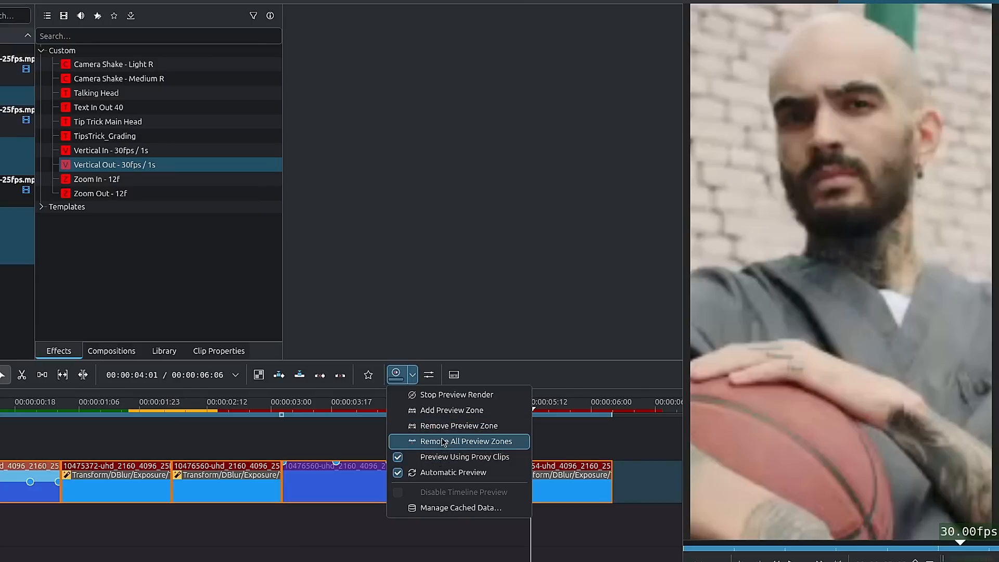
click(451, 410)
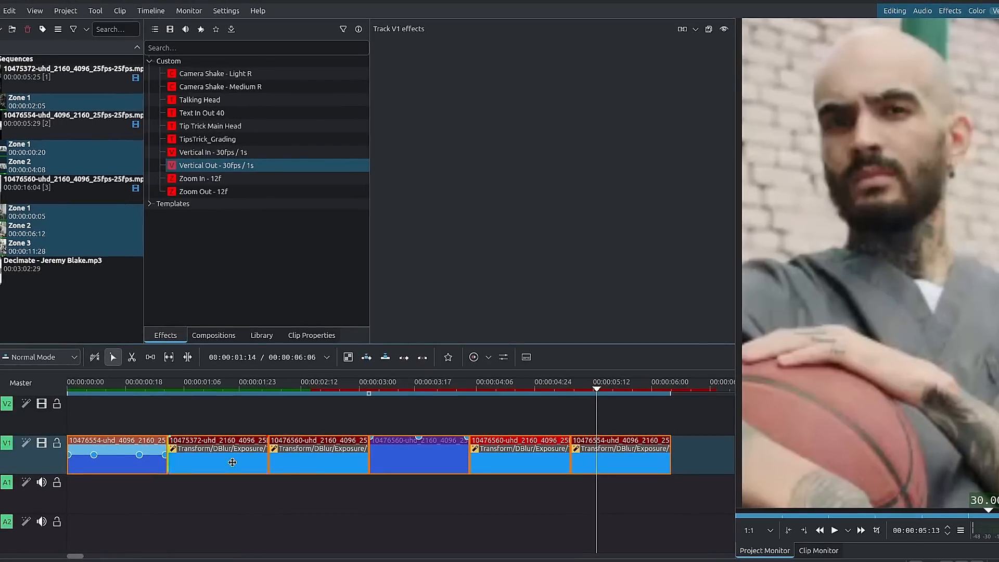
right_click(297, 462)
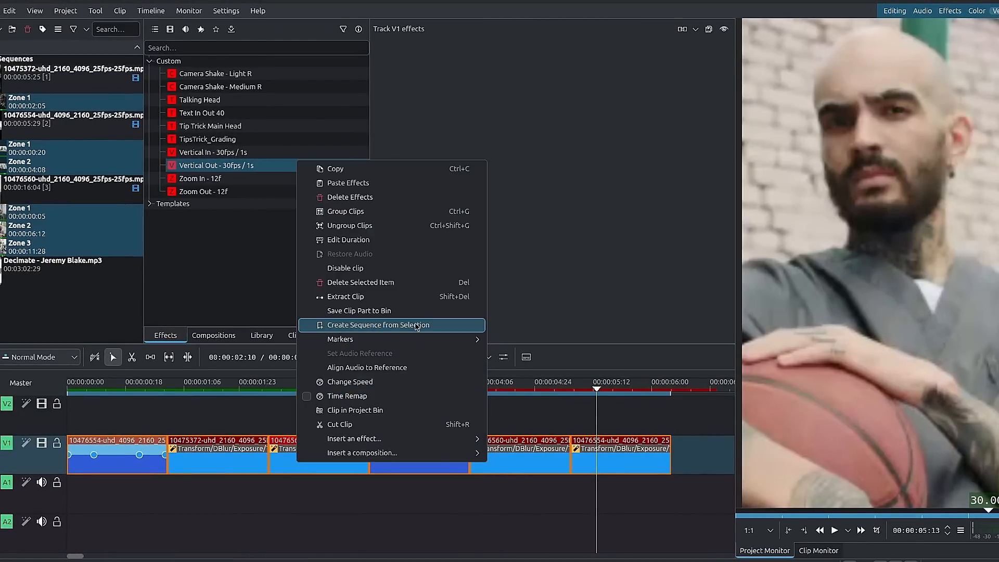
key(Escape)
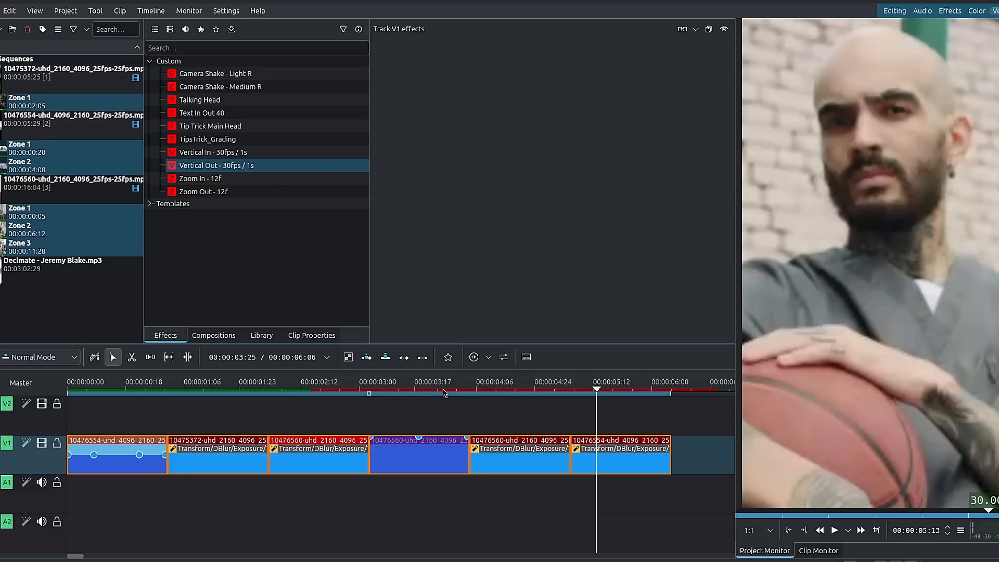
click(434, 392)
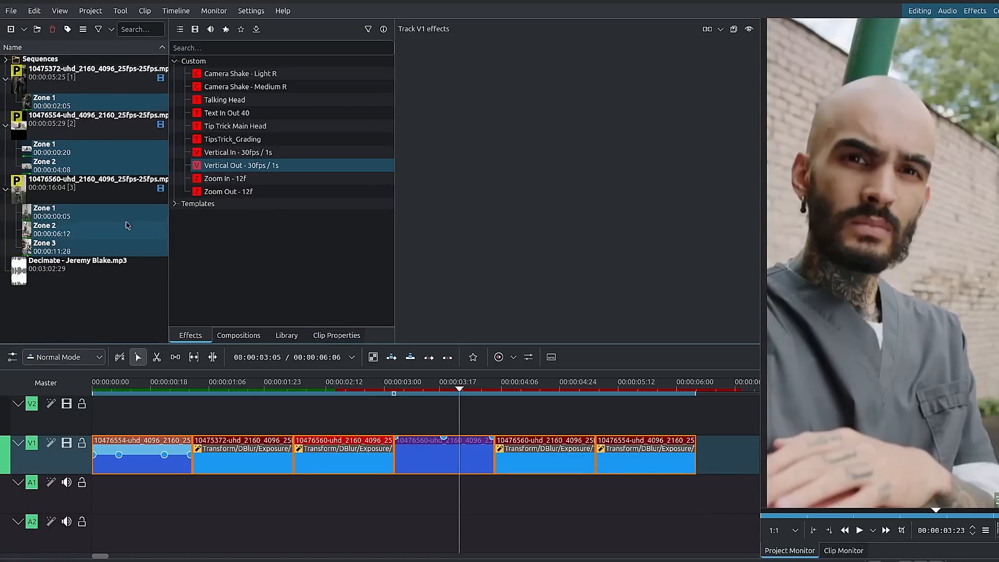
Step: Collapse the zone lists of the three video clips in the project bin and turn off their proxy clips
click(6, 189)
click(5, 124)
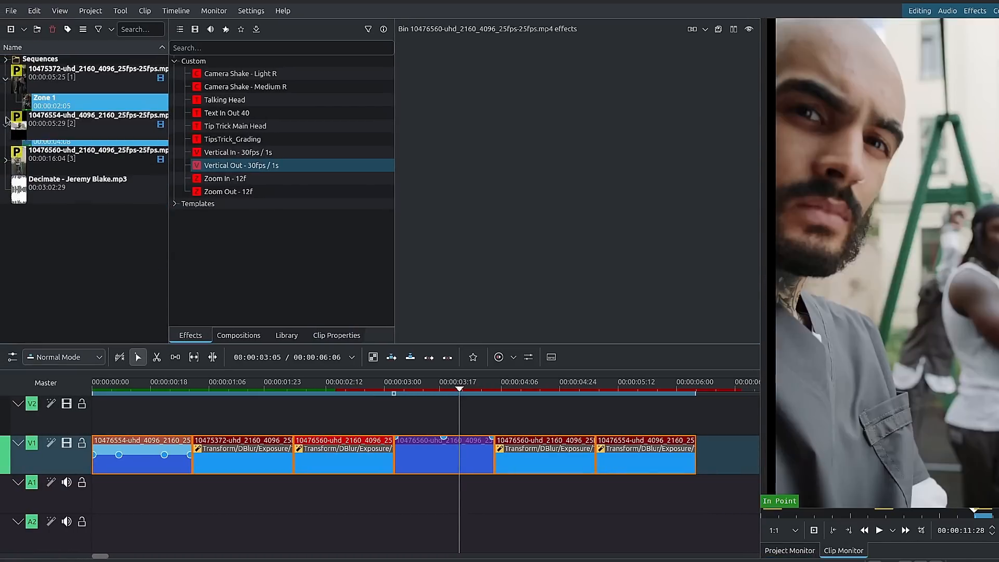
click(6, 78)
click(21, 81)
shift+click(32, 138)
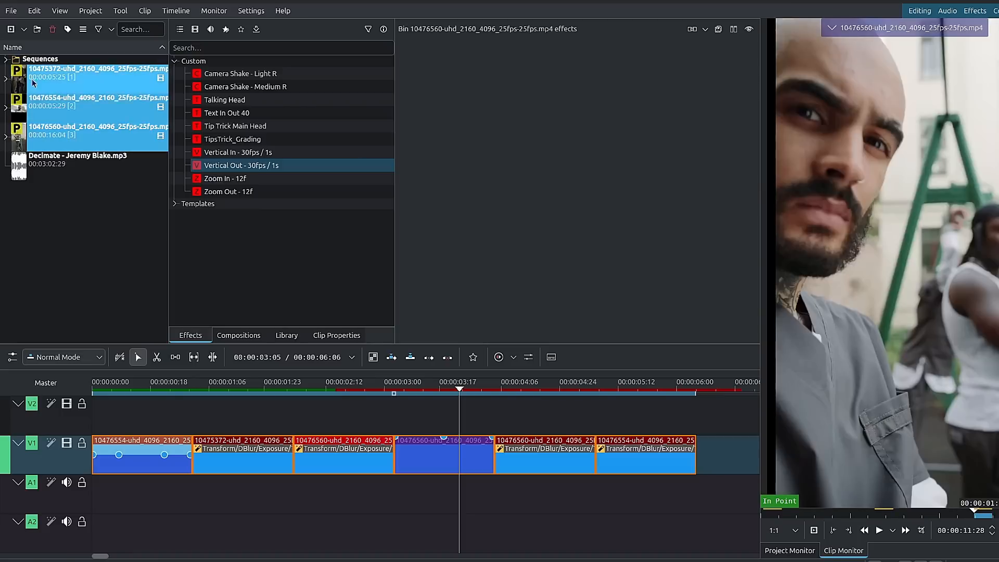
click(51, 80)
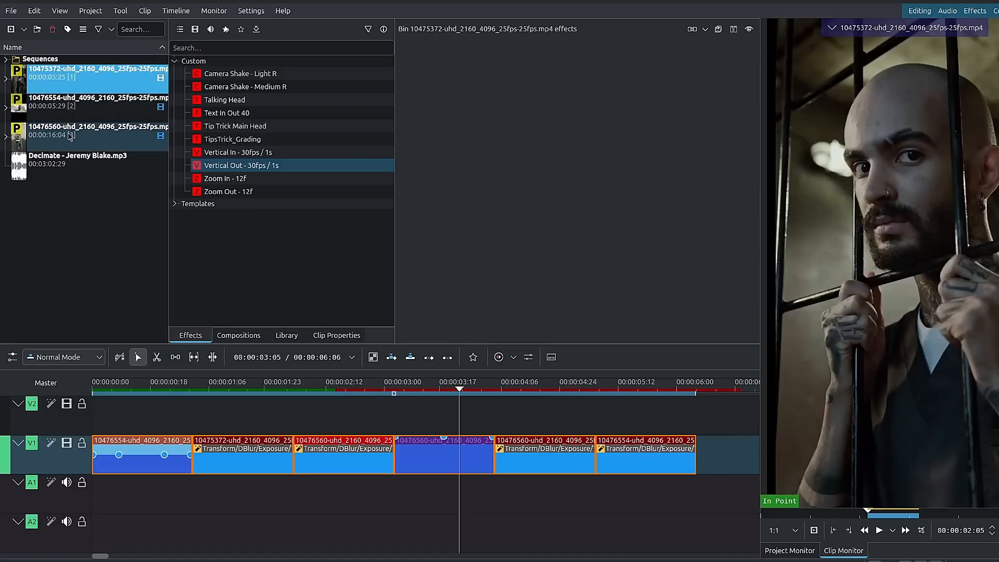
shift+click(71, 135)
right_click(74, 77)
click(150, 196)
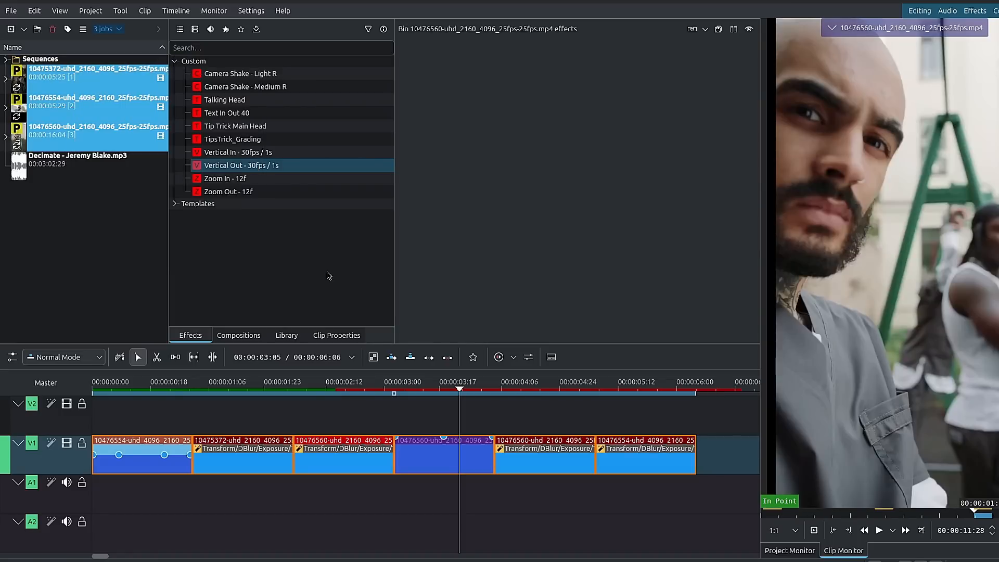
Step: Find the Contrast effect and add it to the whole V1 track, with the playhead at 00:00:03:17
click(439, 395)
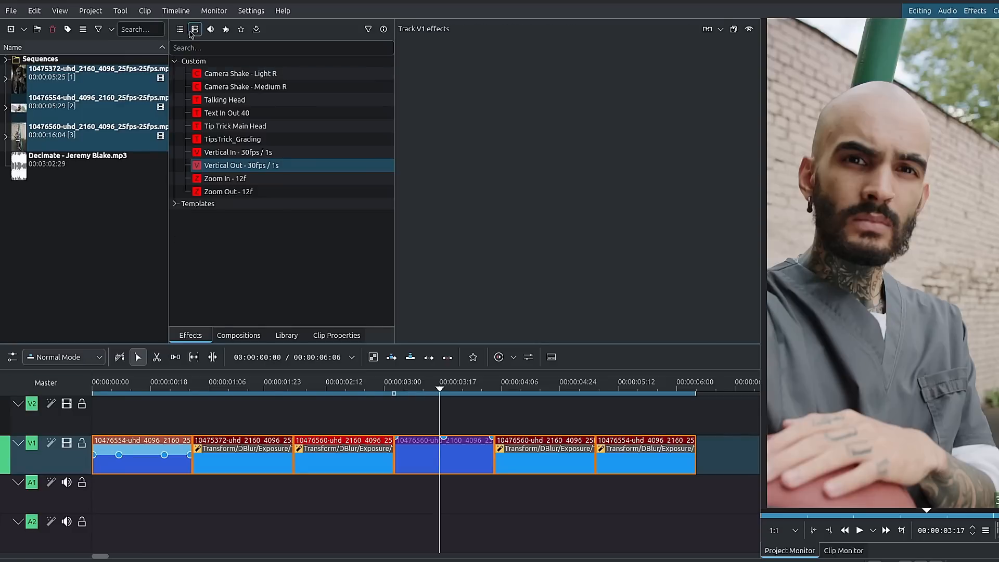
click(195, 29)
click(207, 44)
text(contra)
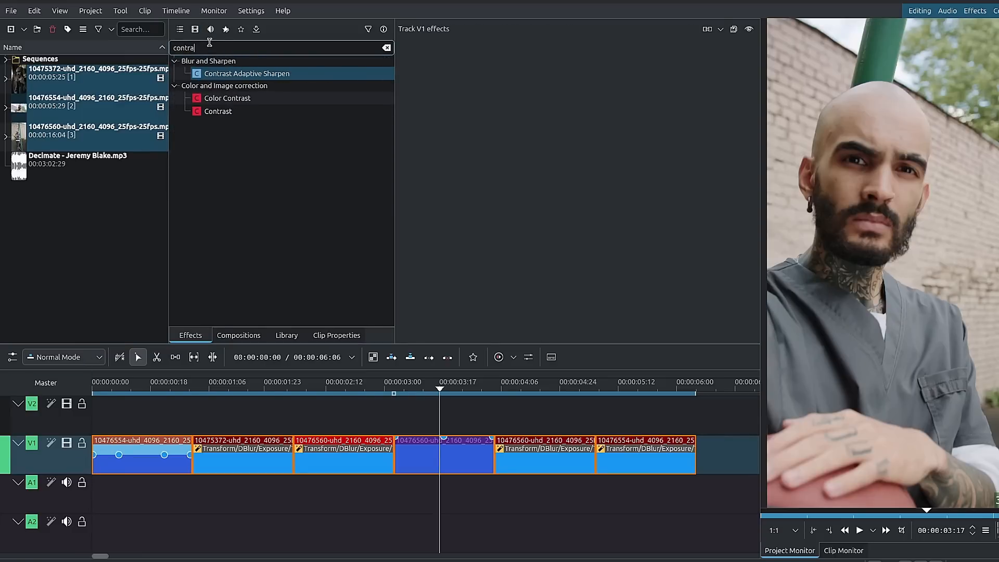
drag(209, 112, 512, 112)
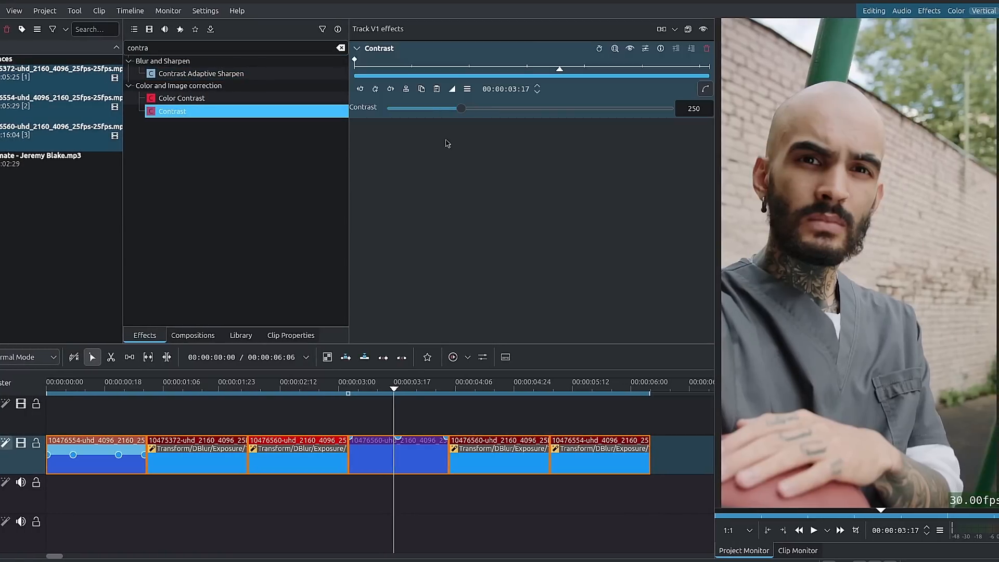
Step: Turn off keyframes for the V1 track's Contrast effect, set its value to 270 and collapse it
click(599, 48)
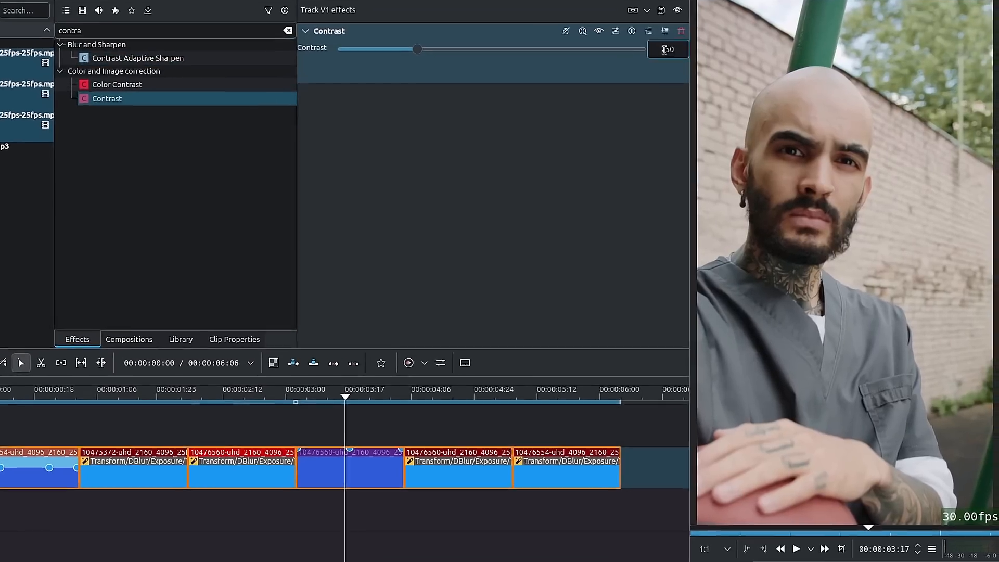
click(669, 51)
text(270)
key(Return)
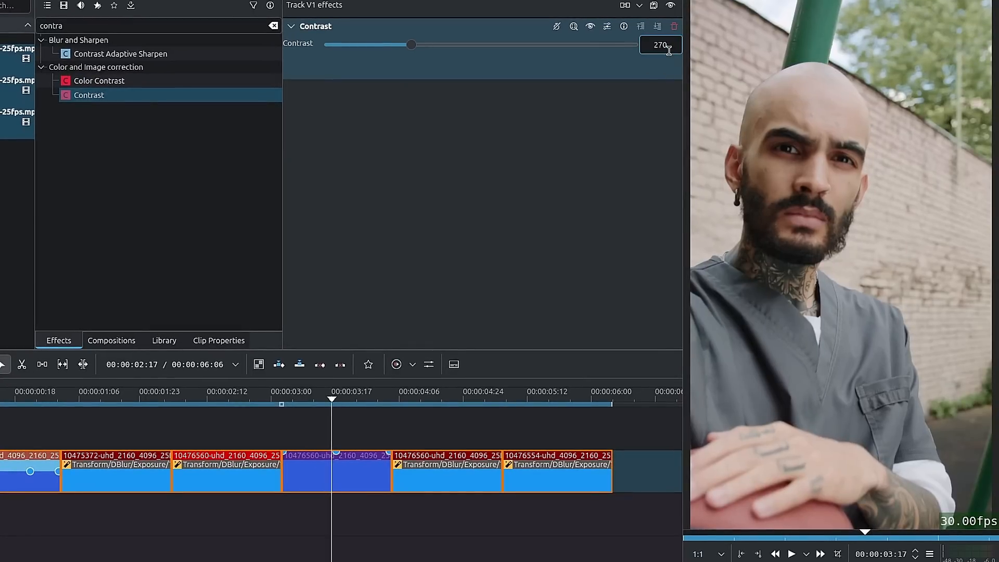
click(292, 26)
Step: Try a Color Temperature effect on the V1 track at about 3457 °K, and remove it again
double_click(217, 24)
text(temp)
drag(106, 53, 472, 113)
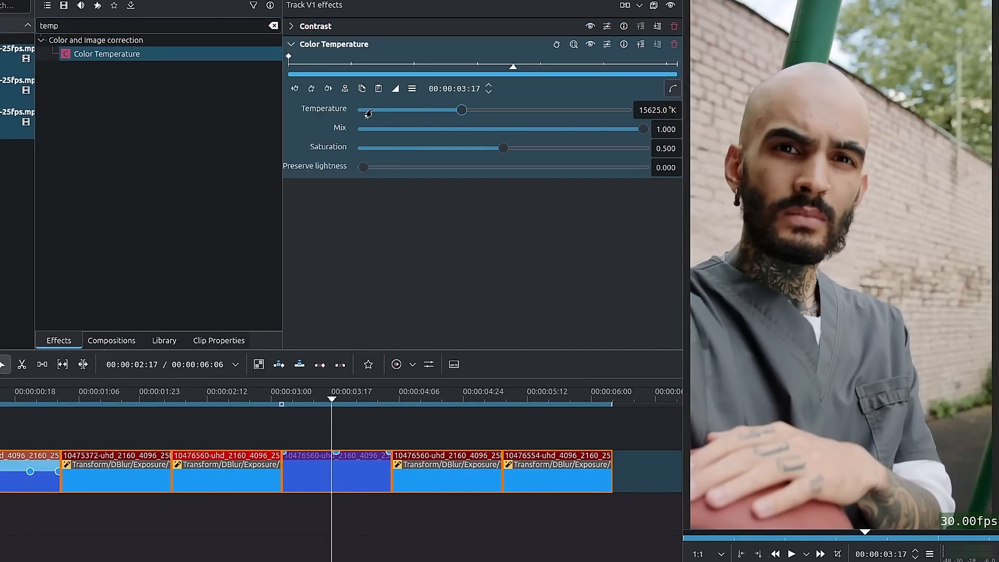
drag(368, 113, 369, 114)
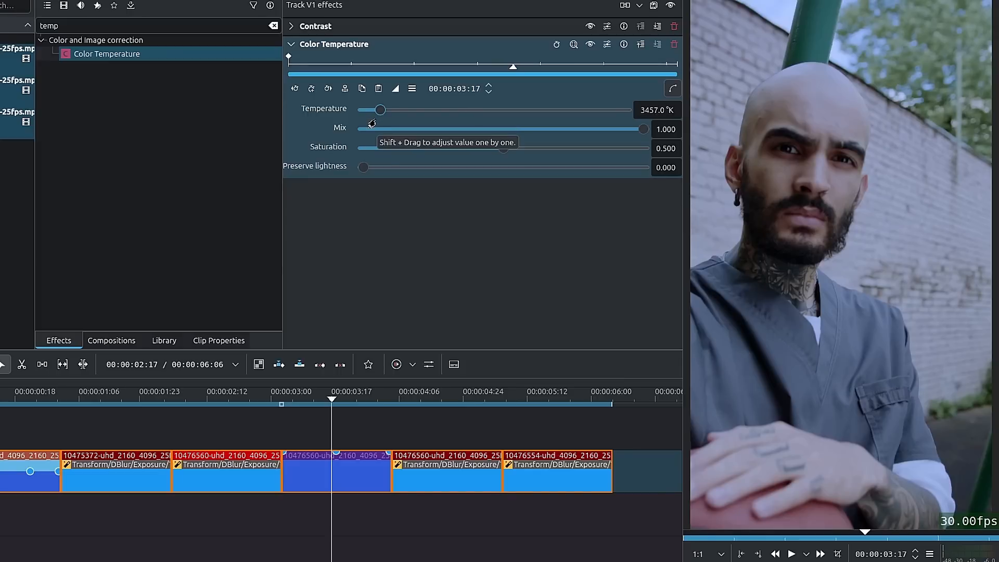
click(675, 44)
Step: Add the Lift/gamma/gain effect to the V1 track and turn off its keyframes
double_click(156, 26)
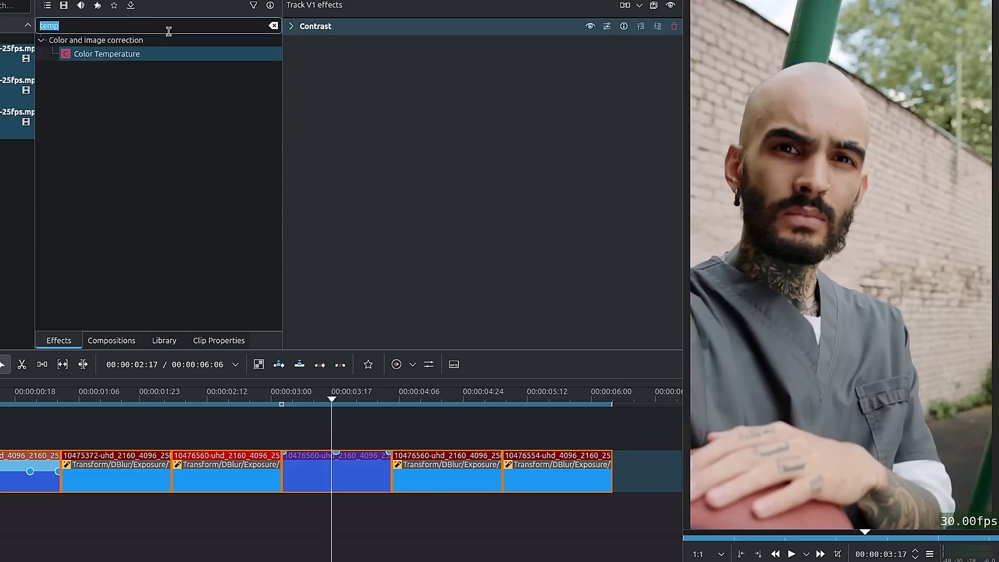
text(lift)
drag(127, 53, 377, 105)
click(562, 45)
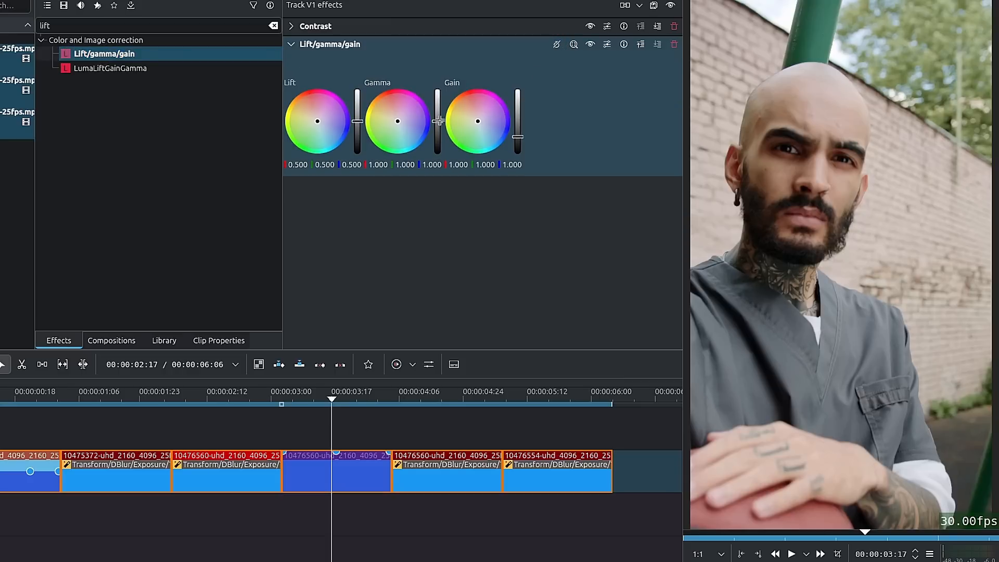
Step: Raise the overall gamma to about 1.204 and lower the overall lift to about 0.472
drag(437, 117, 438, 114)
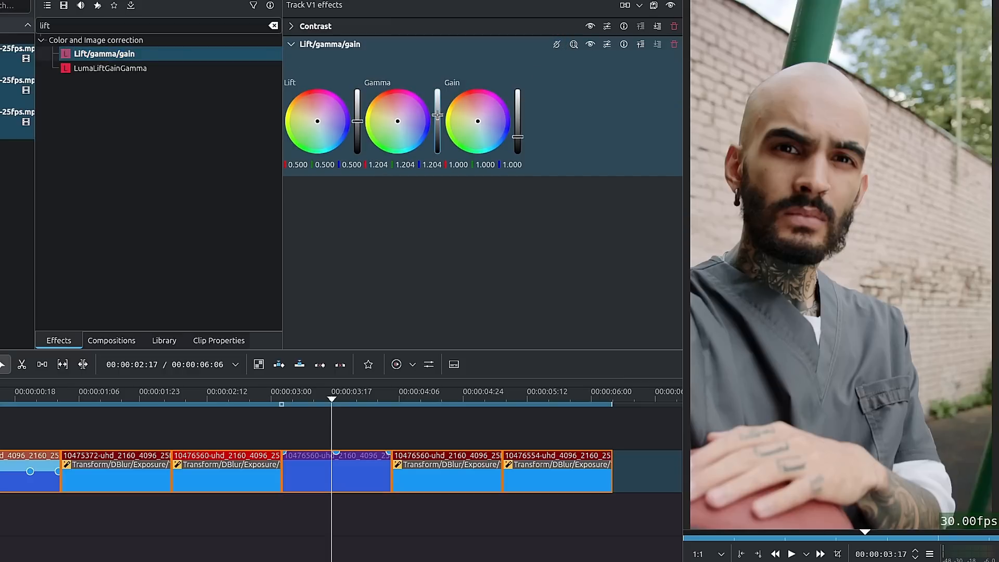
click(357, 121)
drag(357, 122, 357, 123)
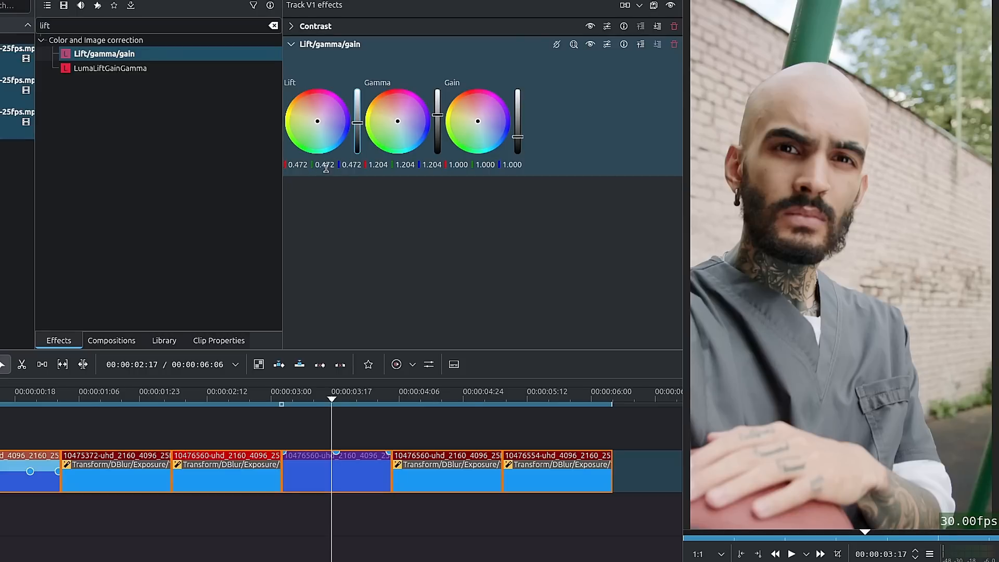
Step: Shift the lift colour balance by setting its red value to 0.442 and its green value to 0.462
double_click(299, 165)
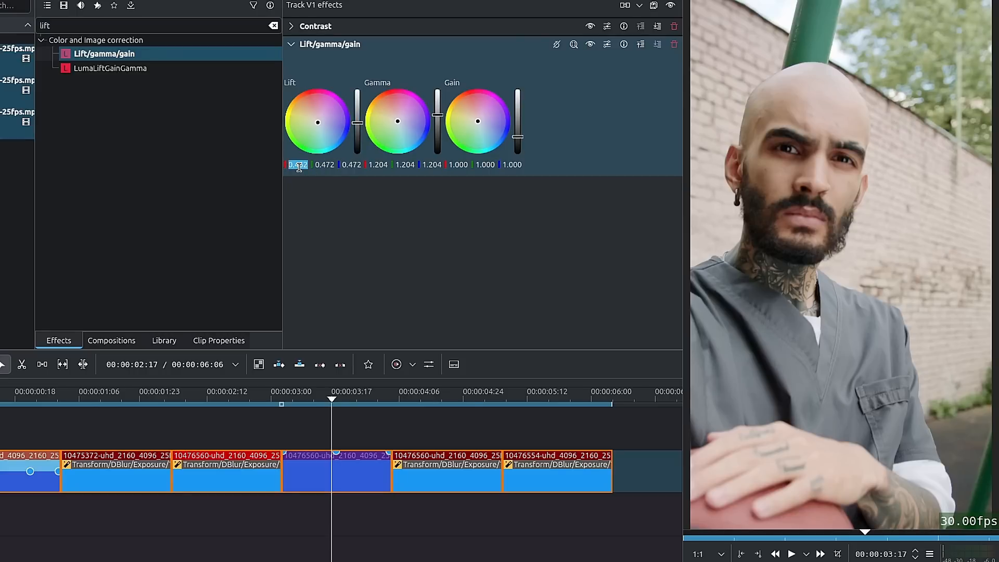
click(326, 167)
scroll(326, 168, down, 1)
double_click(301, 164)
Step: Shift the gamma colour balance by setting its red value to 1.224 and its green value to 1.184
click(384, 165)
key(Up)
key(Up)
click(410, 165)
key(Down)
key(Down)
click(433, 165)
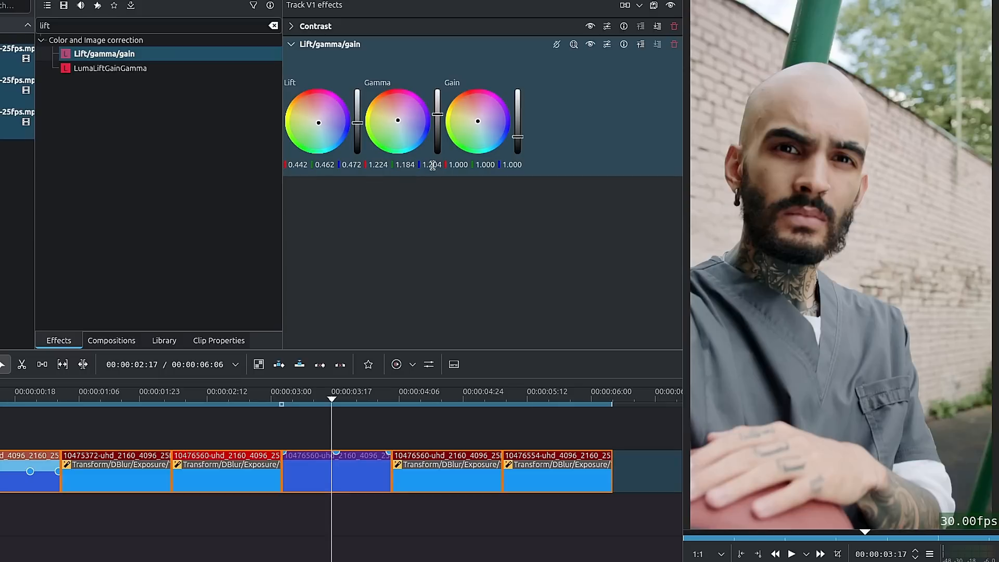
double_click(432, 165)
Step: Nudge the green value of the gain up slightly and collapse the Lift/gamma/gain settings
click(479, 164)
key(Up)
click(291, 44)
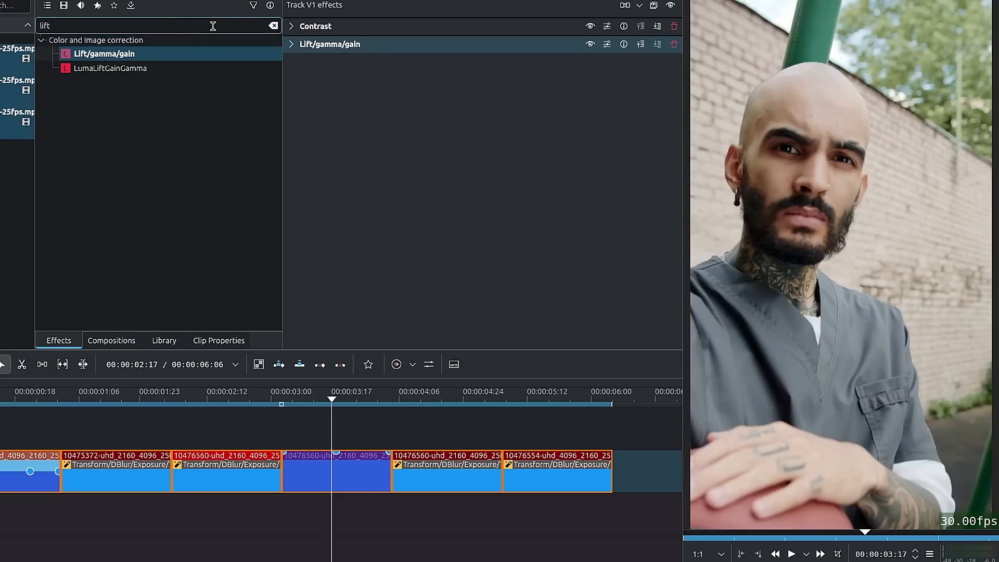
Step: Add the Sharp/Unsharp effect to the V1 track with a luma strength of 2 and check it on an earlier clip
text(shar)
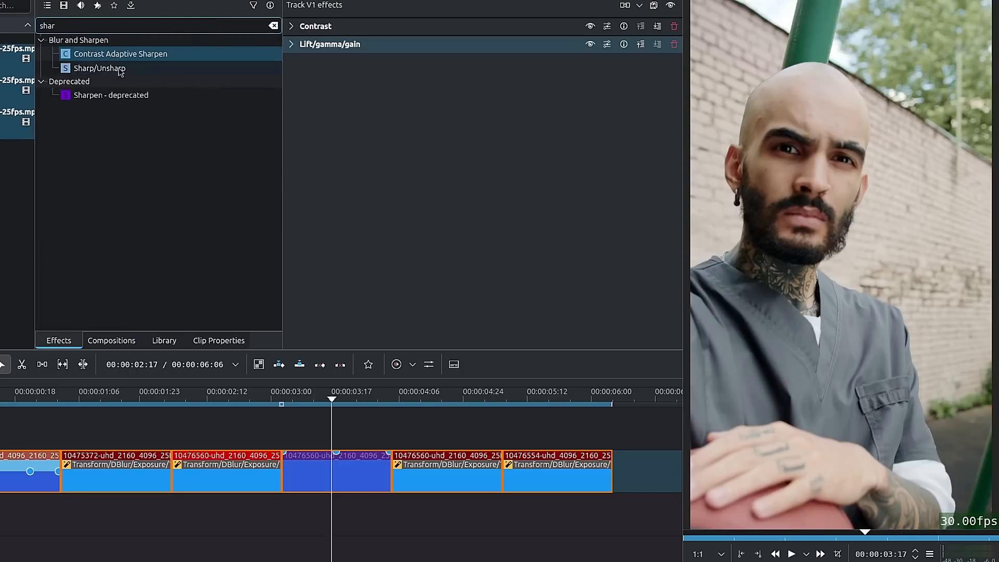
drag(112, 68, 371, 113)
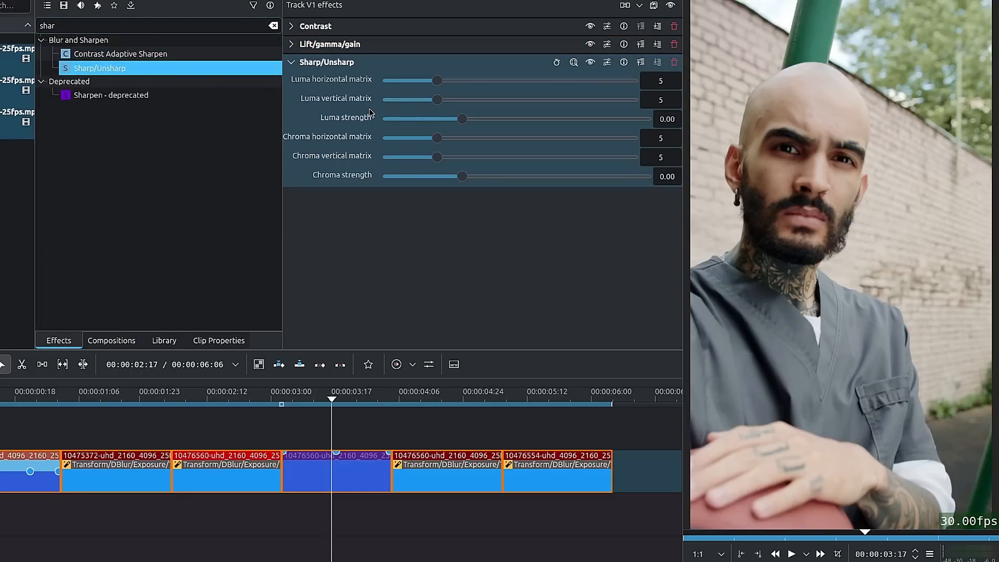
double_click(674, 119)
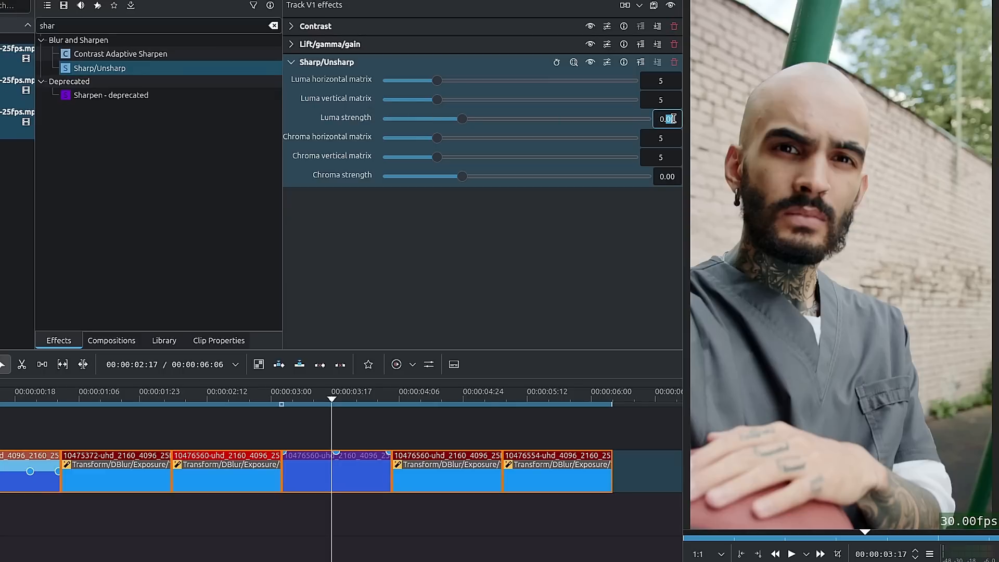
text(2)
key(Return)
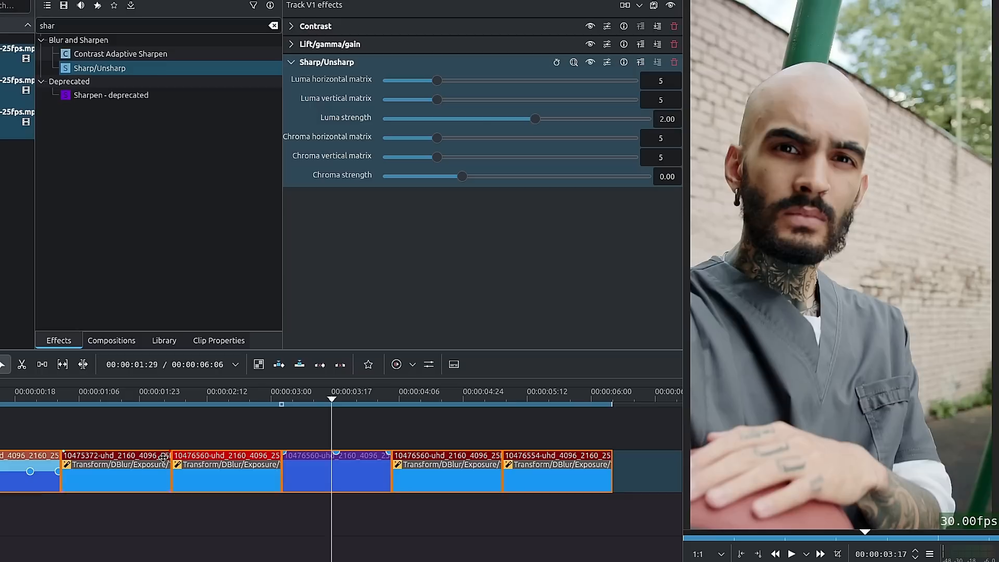
click(109, 397)
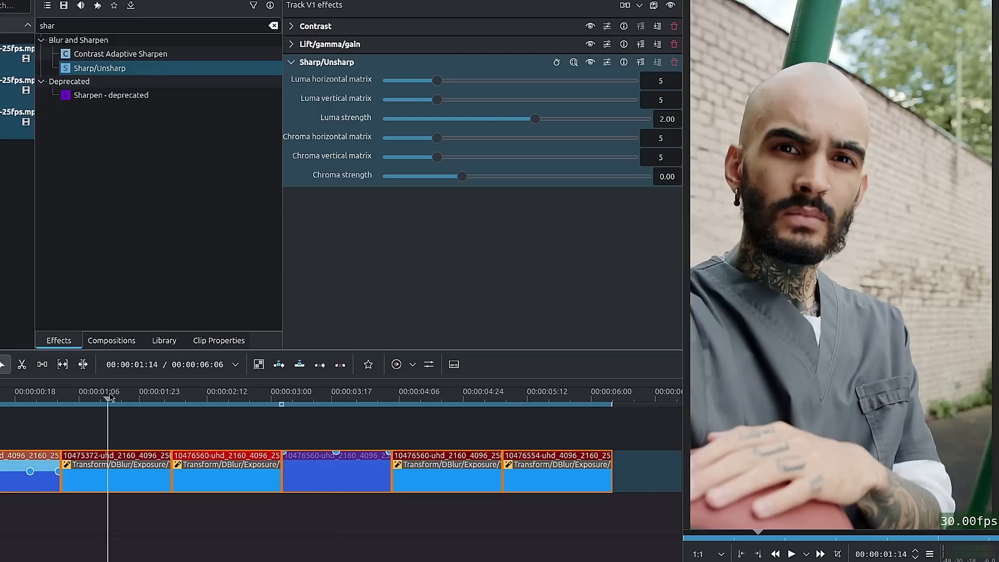
drag(110, 397, 123, 402)
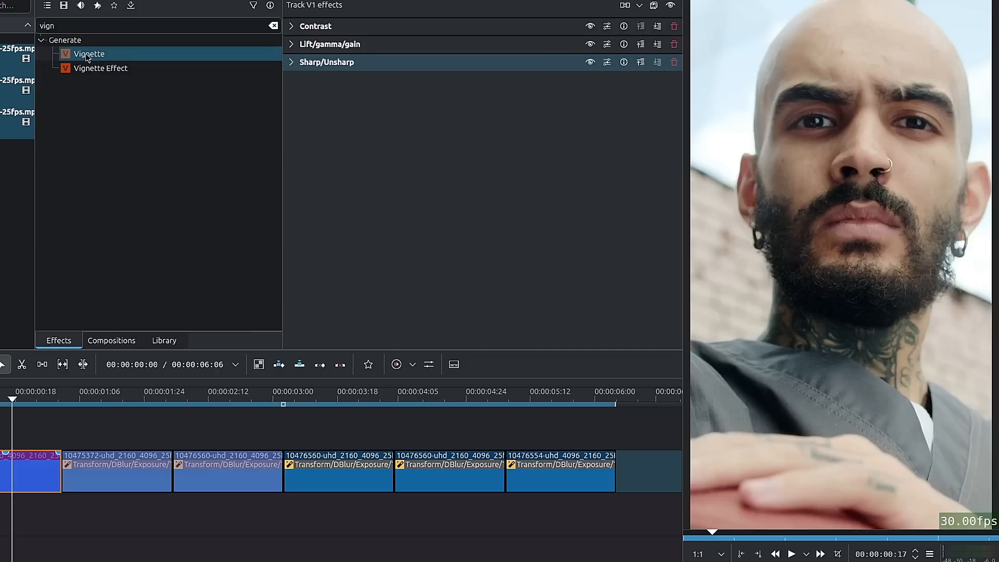
Step: Add the Vignette effect to the V1 track and turn off its keyframes
drag(87, 57, 360, 135)
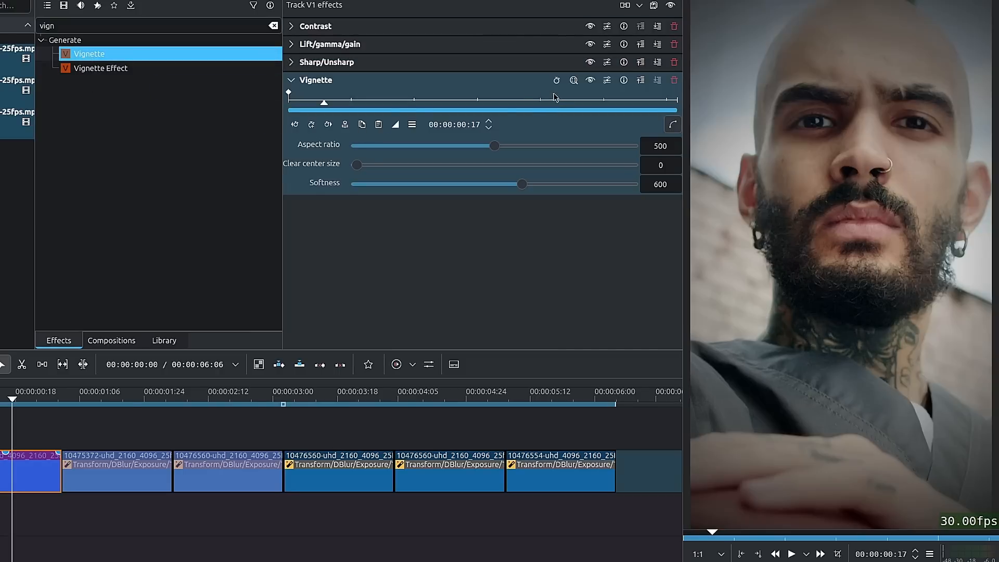
click(556, 80)
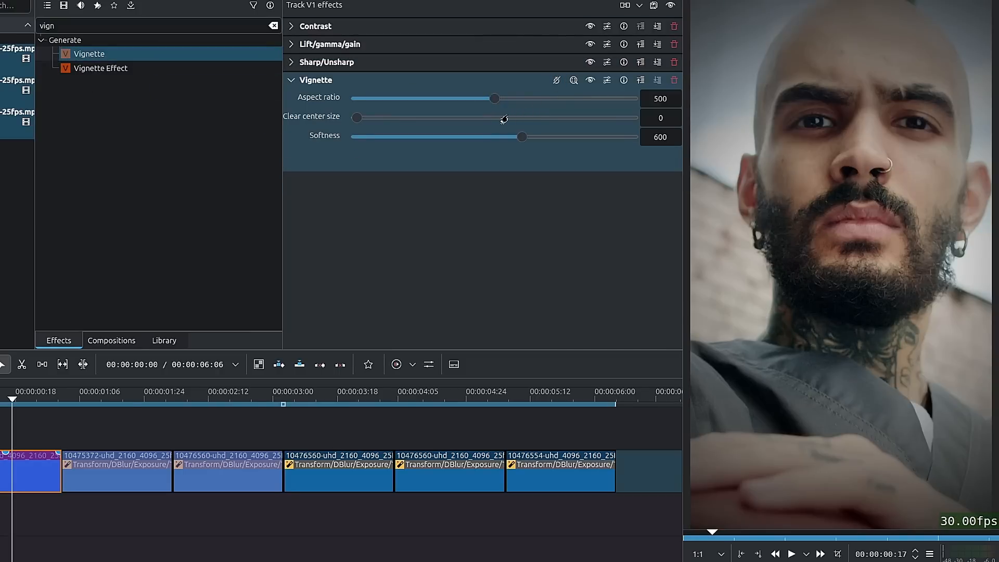
Step: Adjust the vignette to an aspect ratio of about 795, a clear center size of about 583 and a softness of about 539
click(567, 98)
click(578, 102)
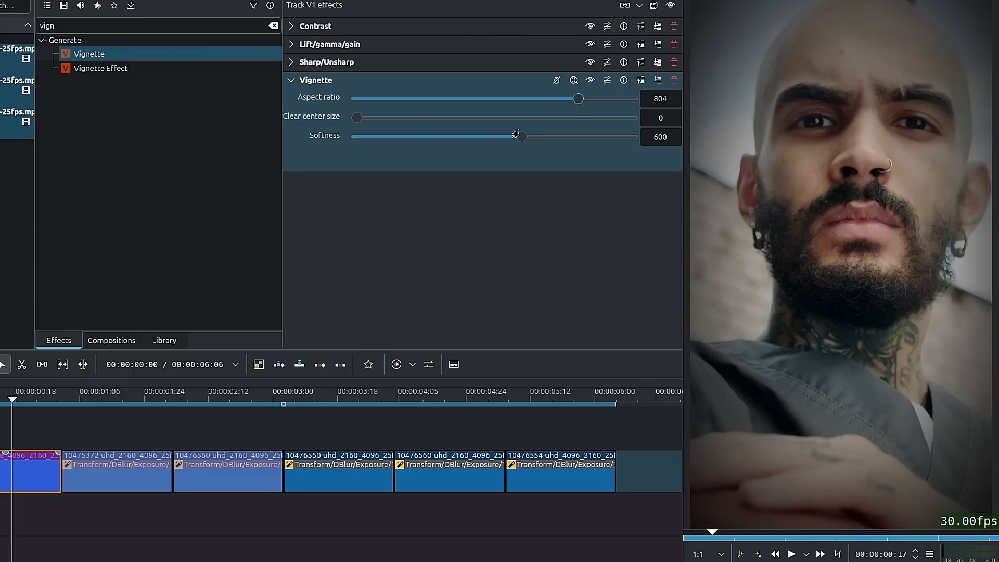
click(434, 120)
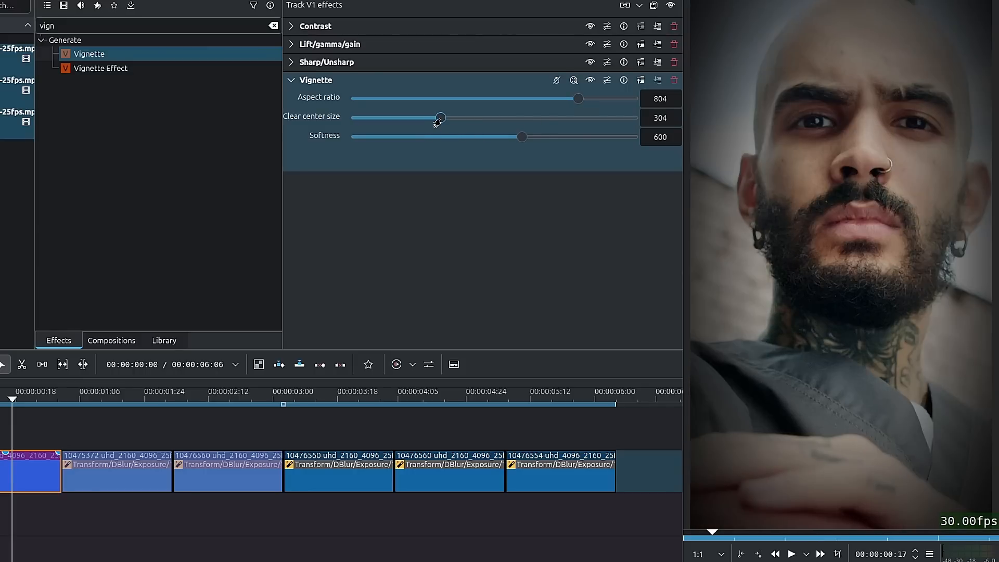
drag(437, 120, 490, 120)
click(498, 139)
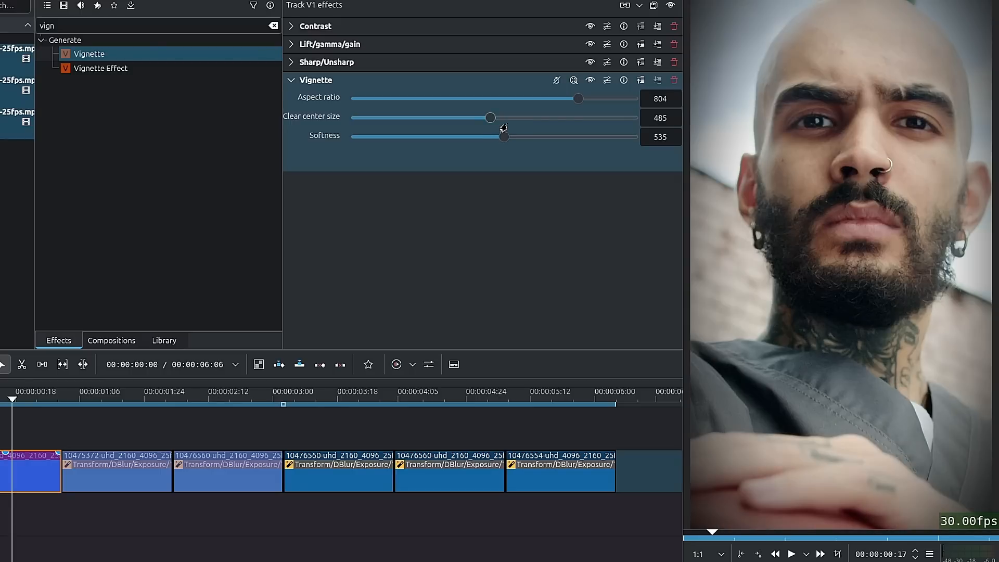
click(506, 117)
click(586, 103)
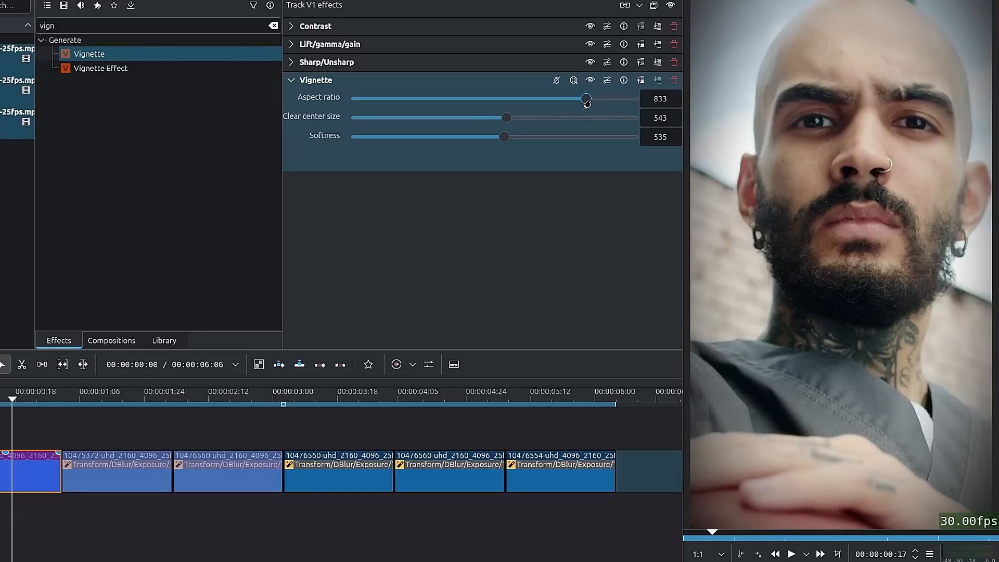
click(521, 119)
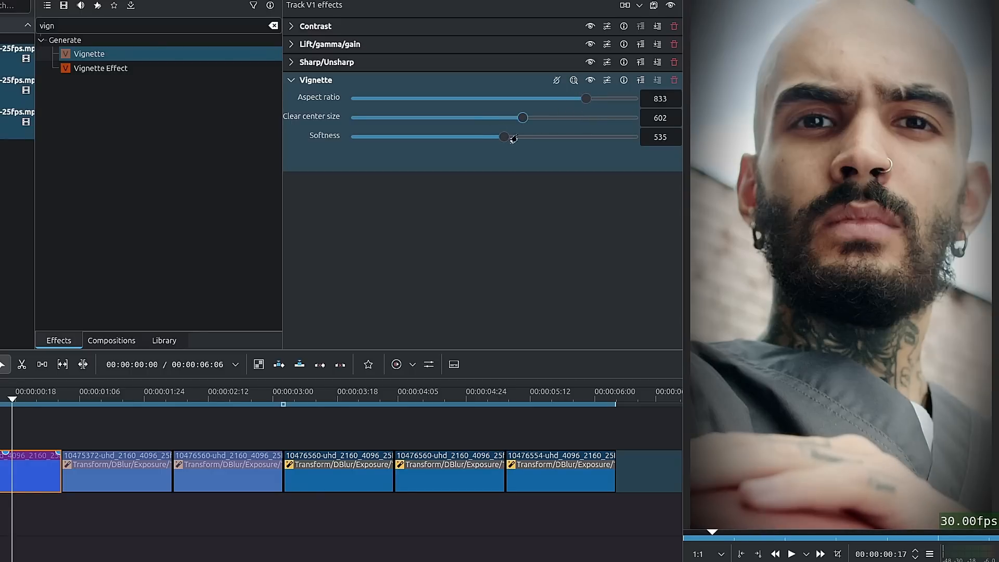
click(495, 139)
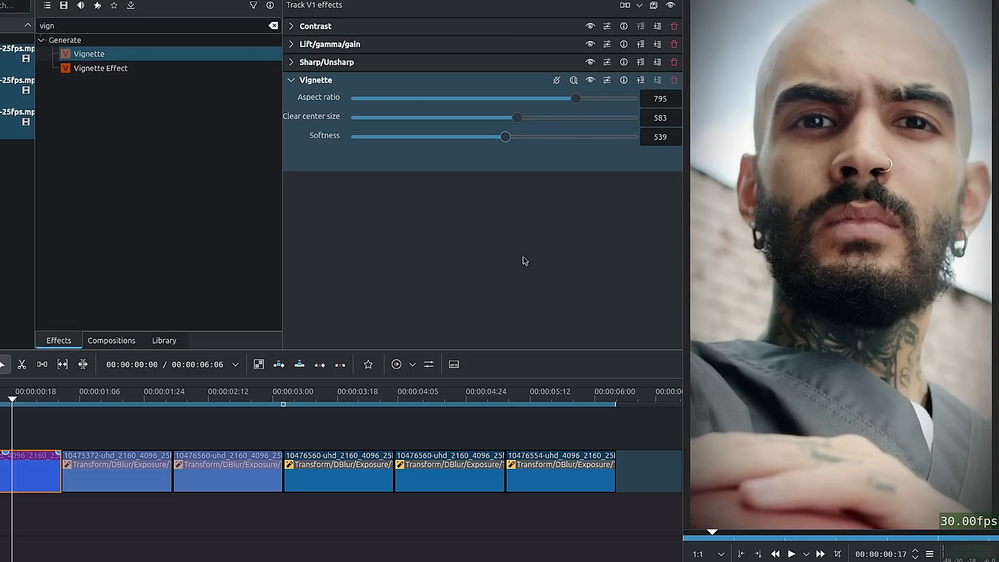
click(292, 81)
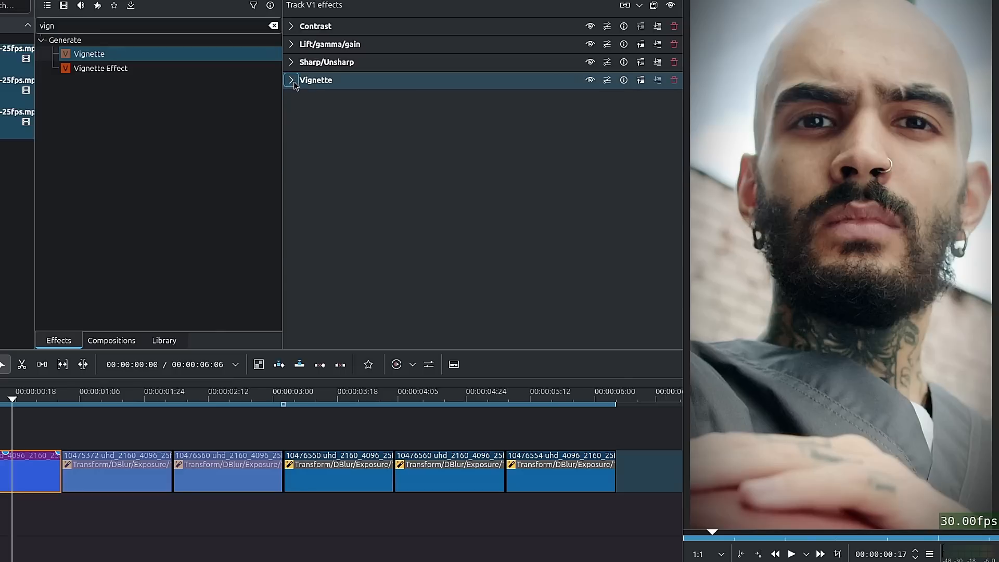
Step: Look up the "fade out" action, apply a Fade out to all clips on the V1 track, and preview it near the end of the first clip
drag(29, 436, 560, 511)
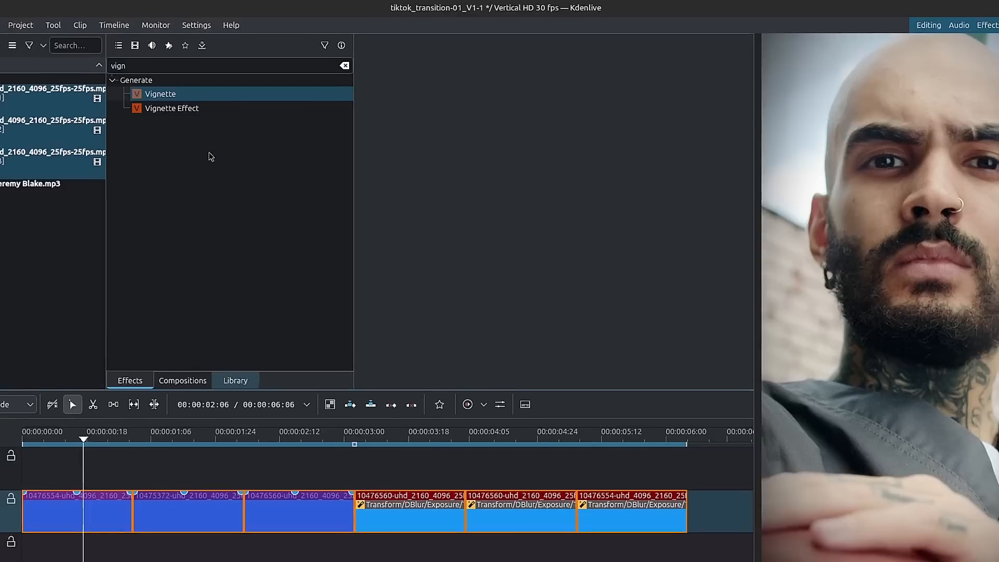
click(235, 27)
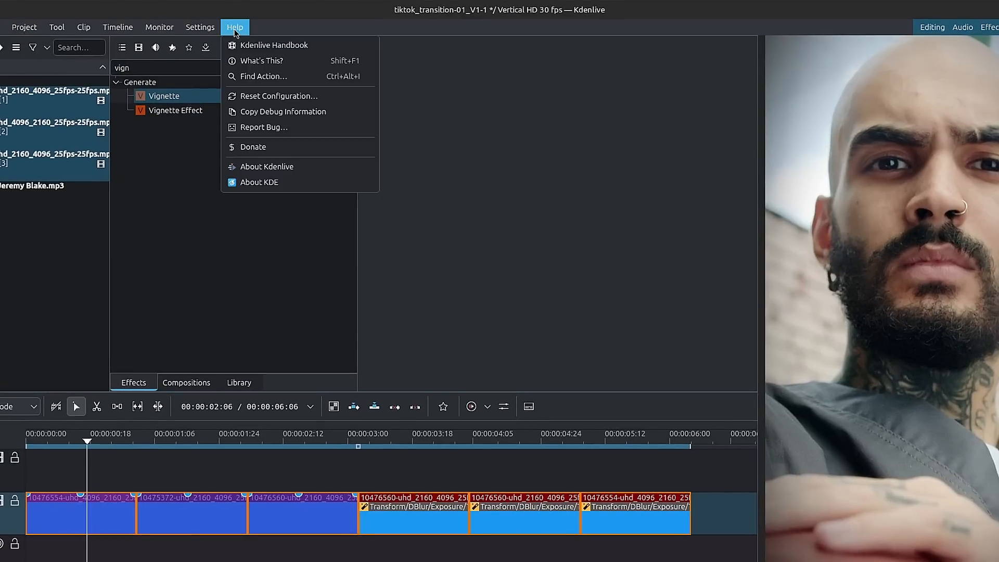
click(280, 77)
text(fade out)
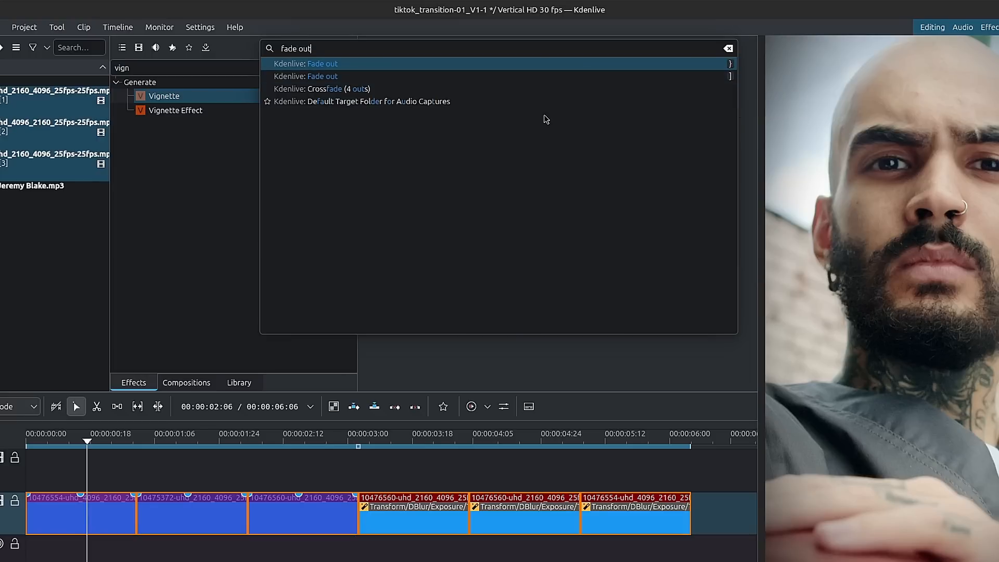
key(Escape)
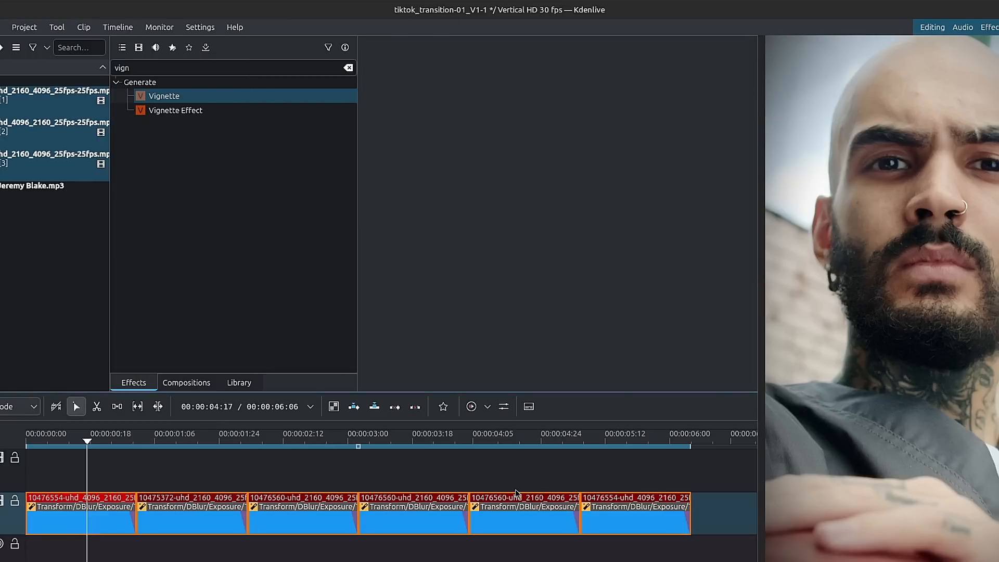
click(104, 442)
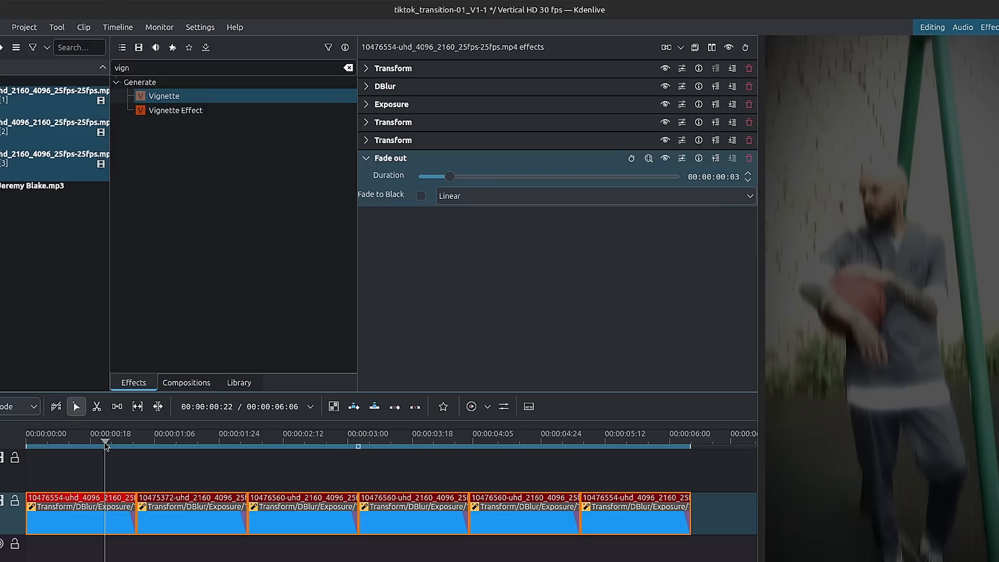
click(125, 446)
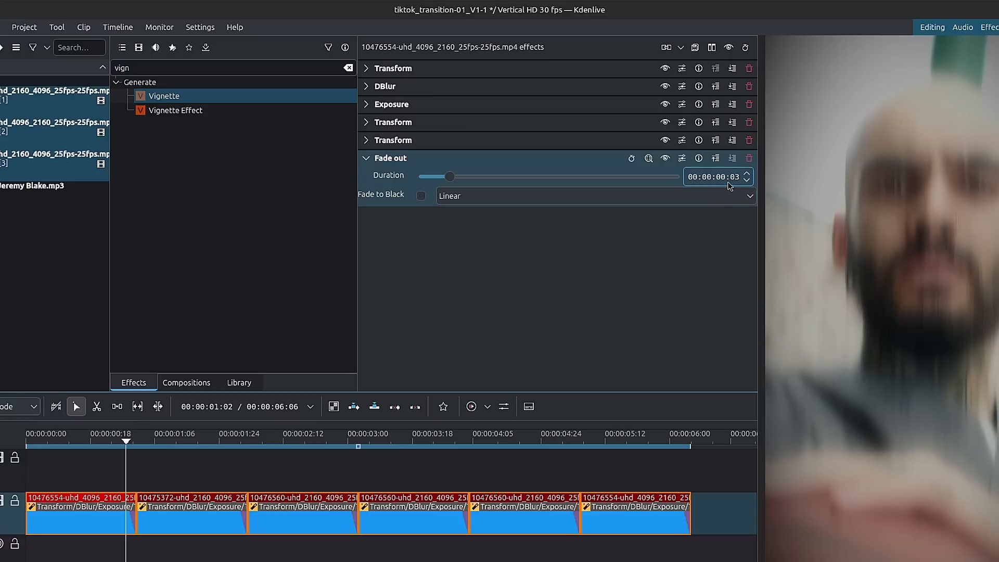
Step: Review the default fade duration in the program configuration and the interpolation options of the first clip's Fade out effect
click(201, 27)
click(246, 227)
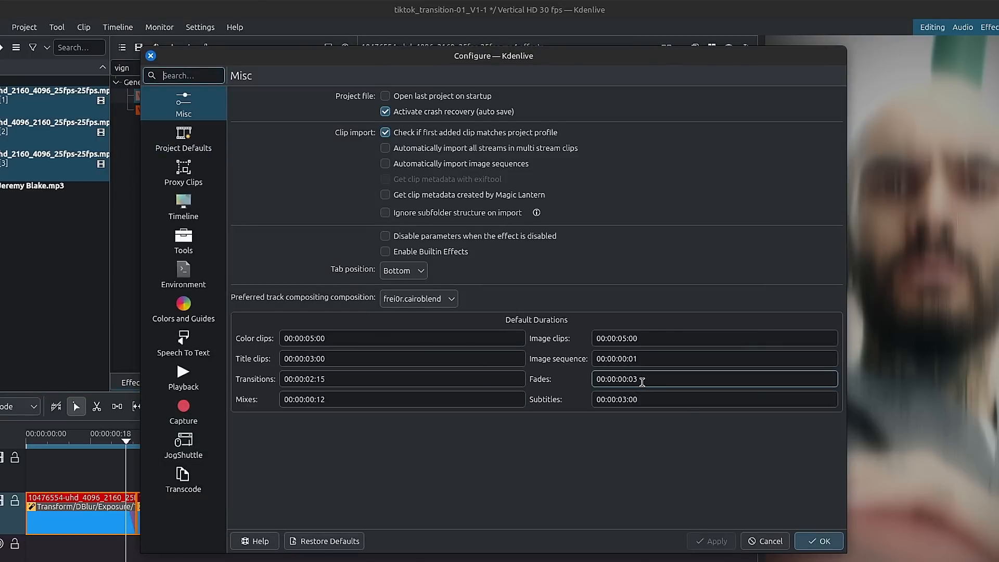
click(828, 542)
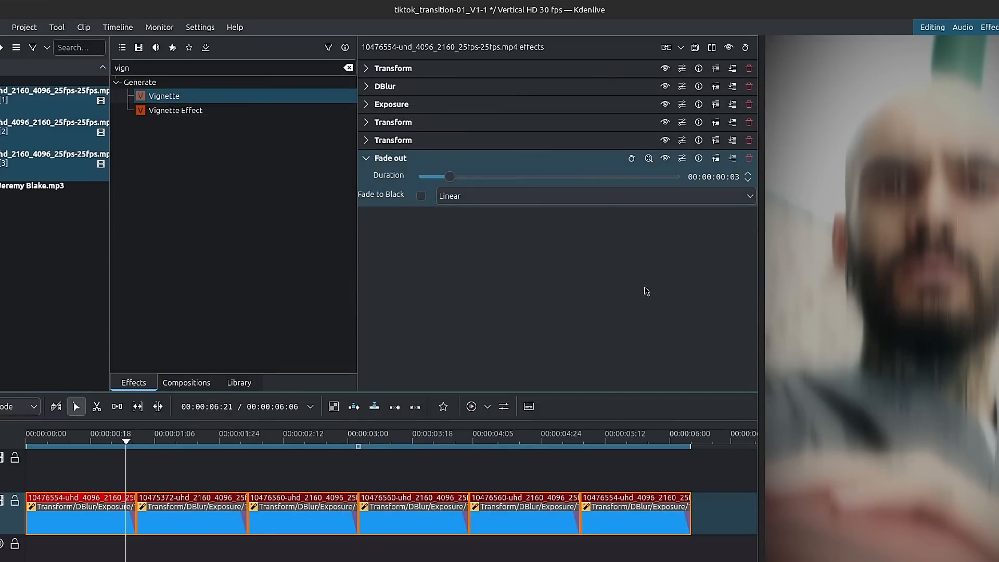
click(628, 196)
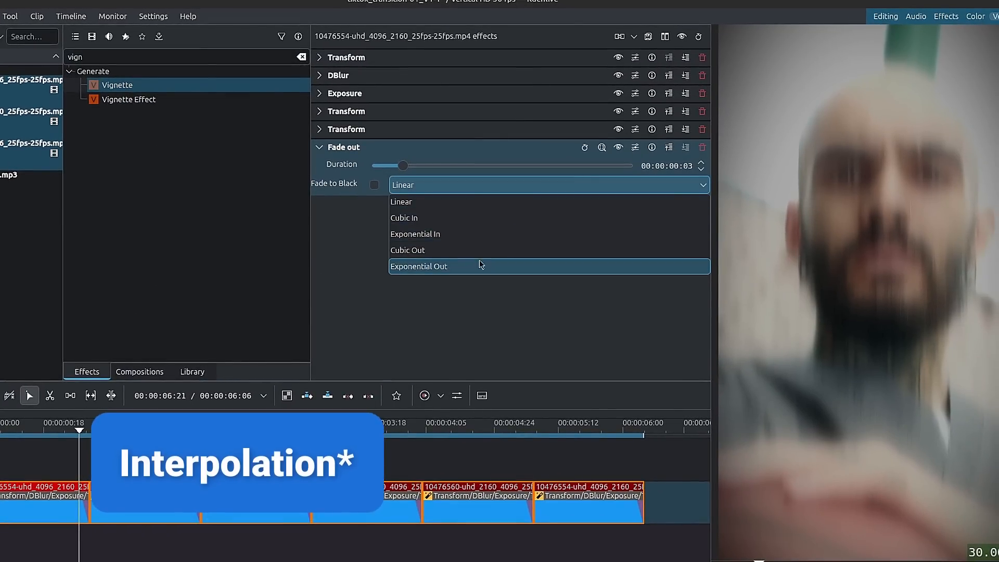
click(498, 189)
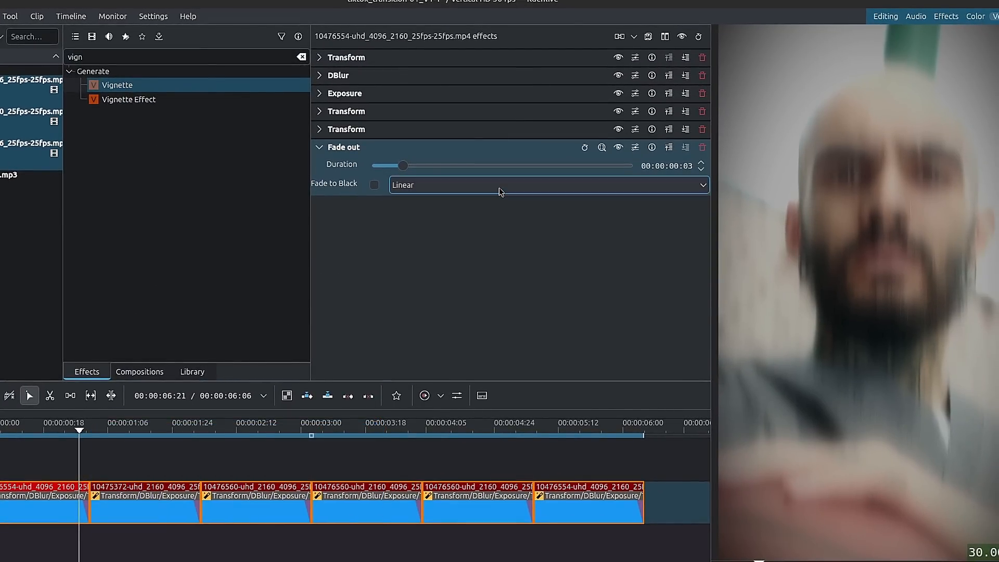